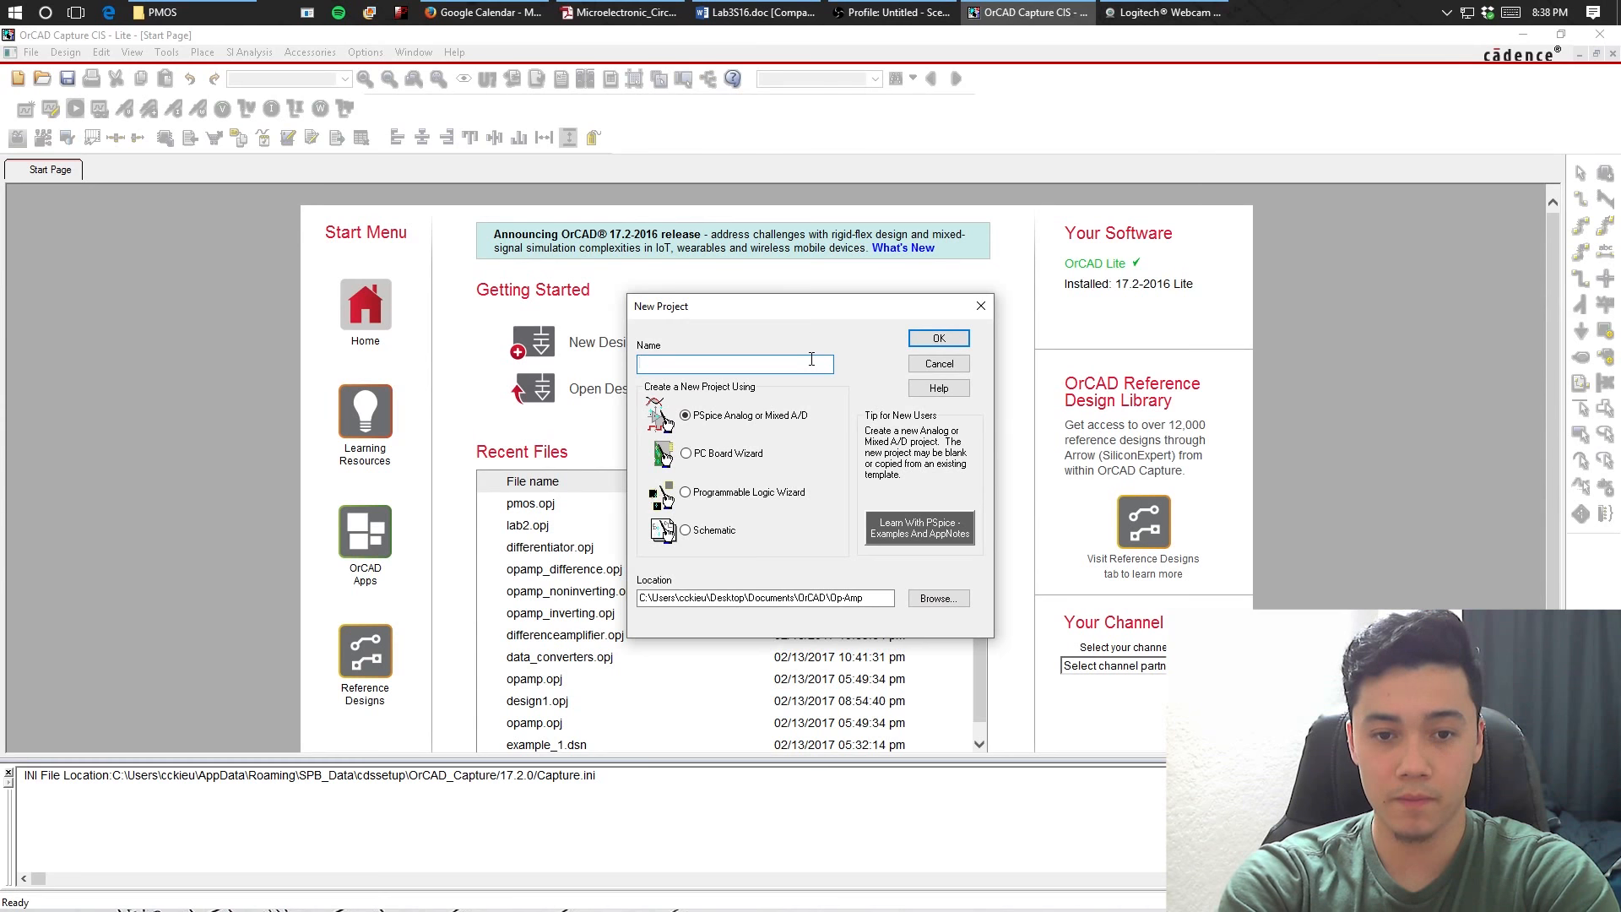
Name the new PSpice Analog or Mixed A/D project MosfetCurve and set its location to the MOSFETCURVE folder on the Desktop
{"action": "type", "text": "MosfetC"}
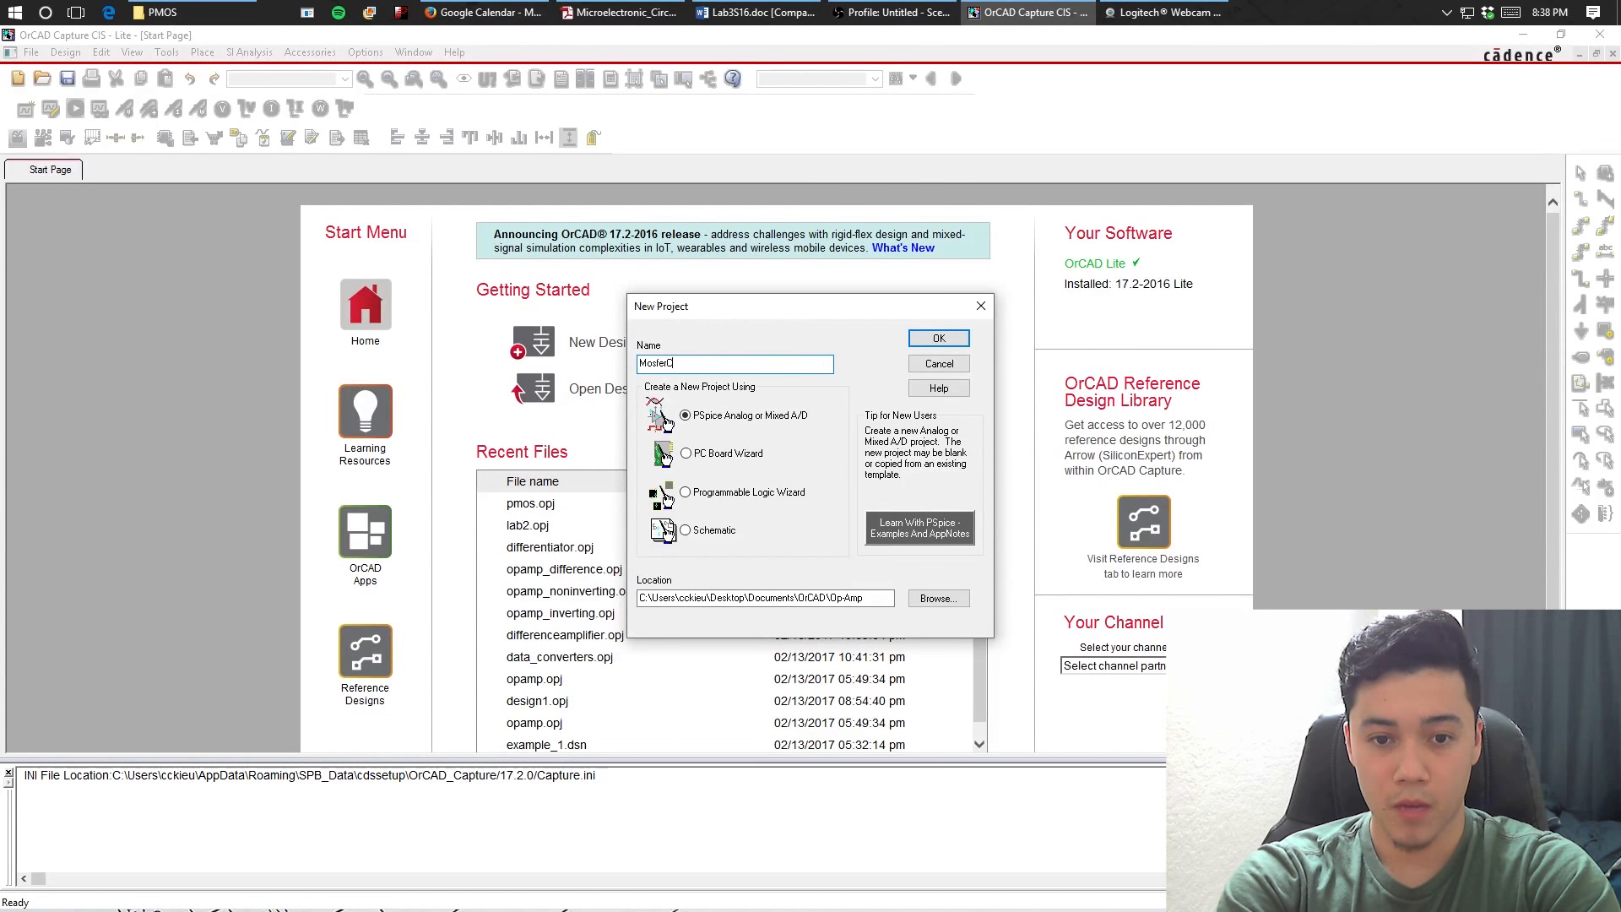
{"action": "type", "text": "urve"}
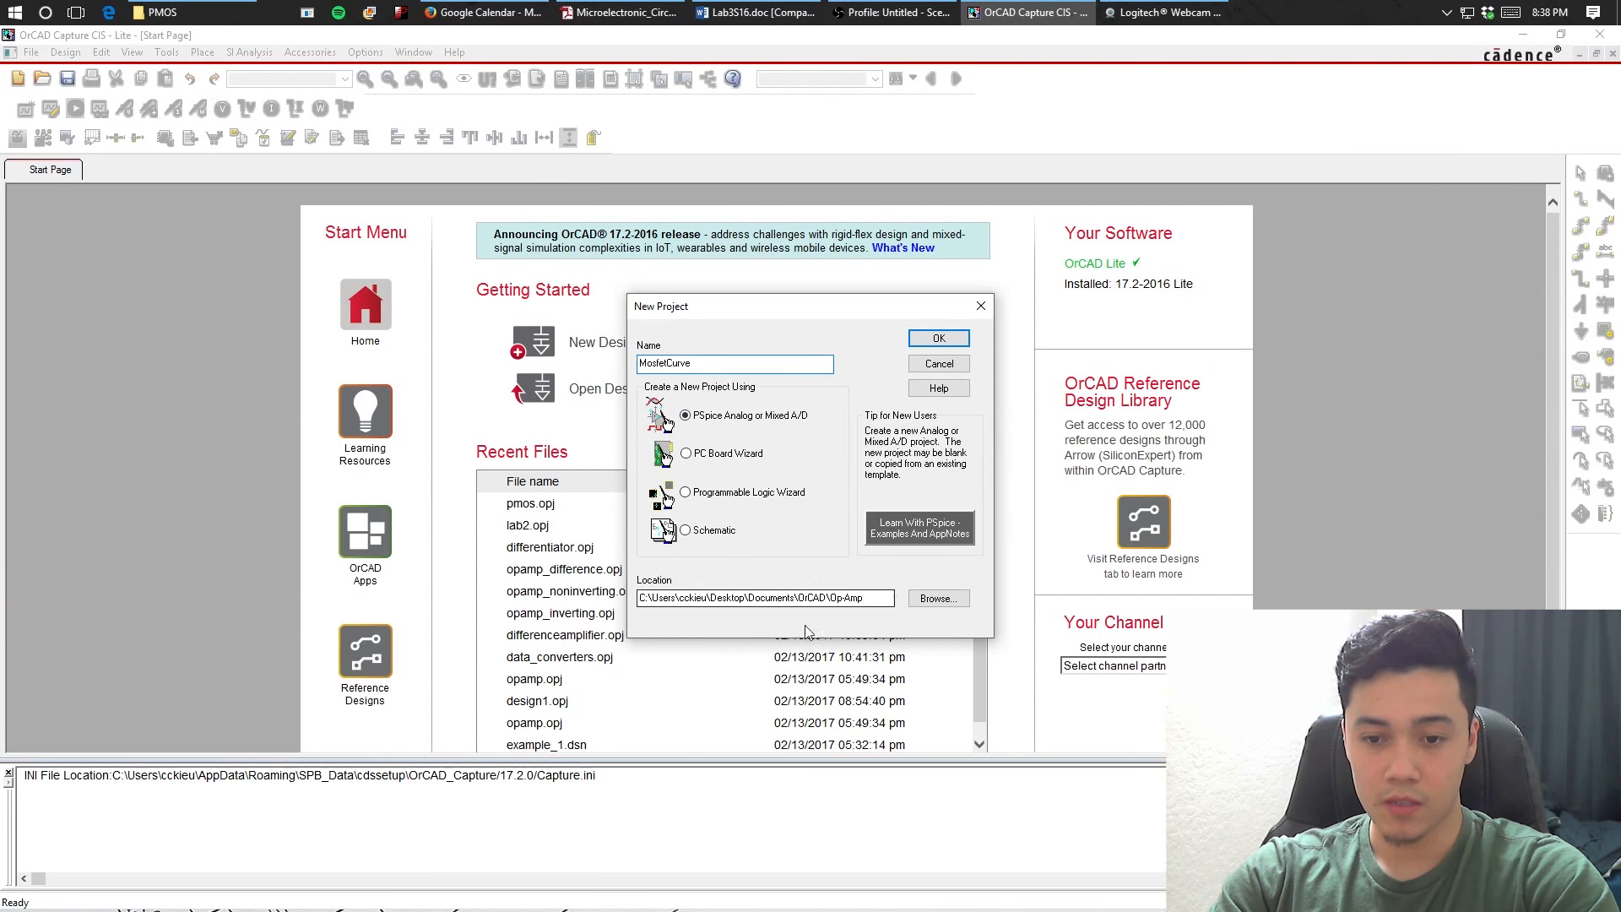
{"action": "left_click", "coordinate": [932, 603]}
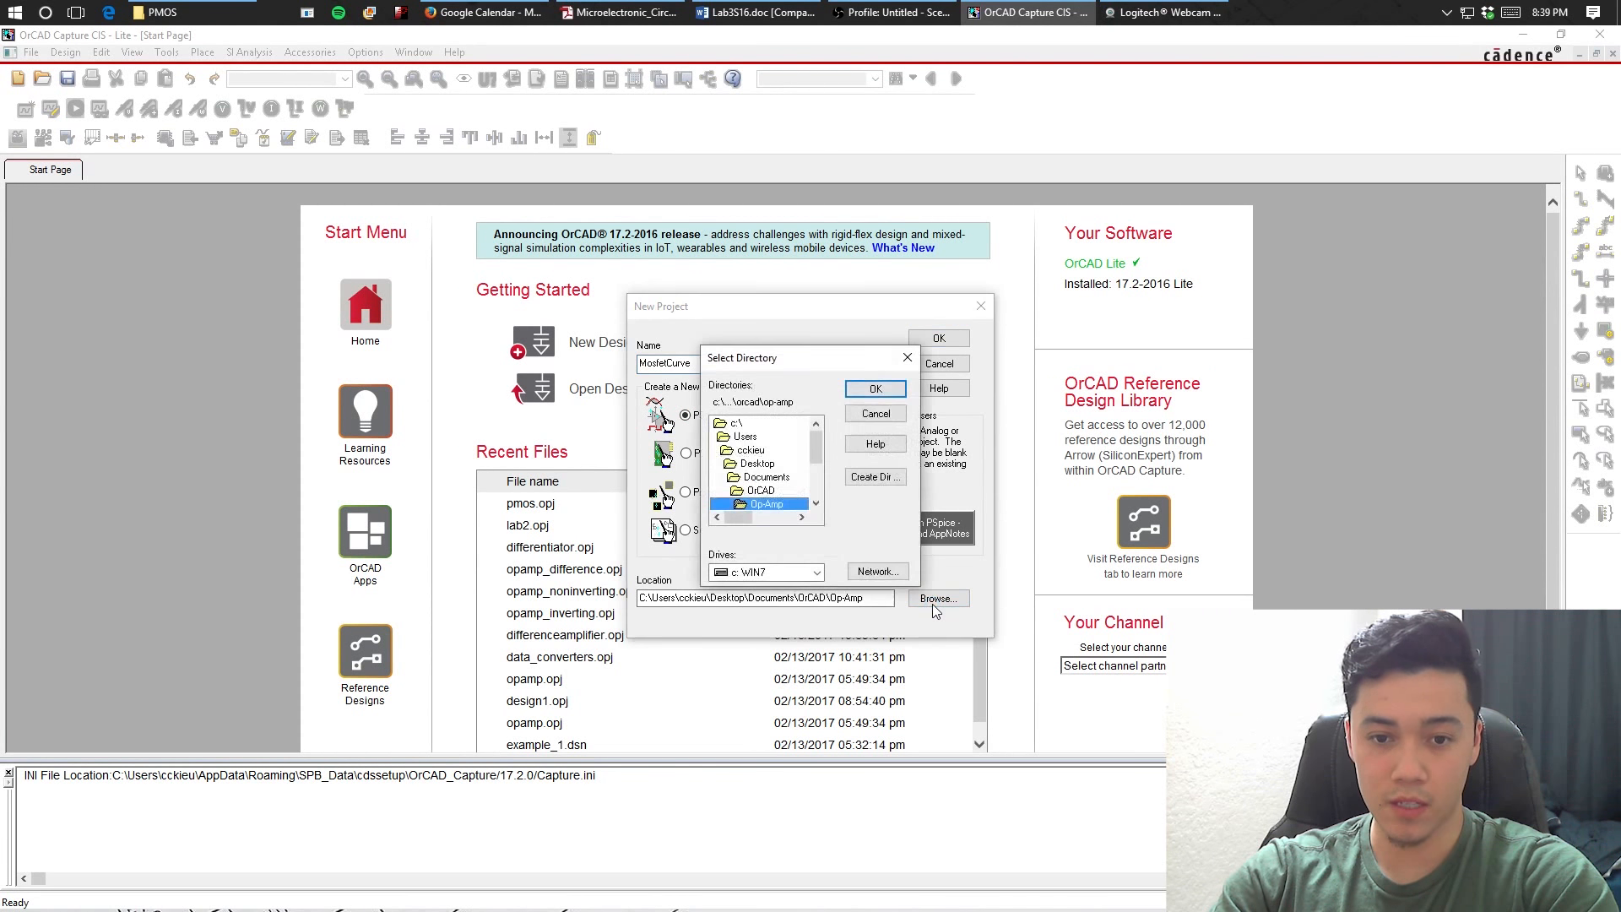
{"action": "double_click", "coordinate": [751, 464]}
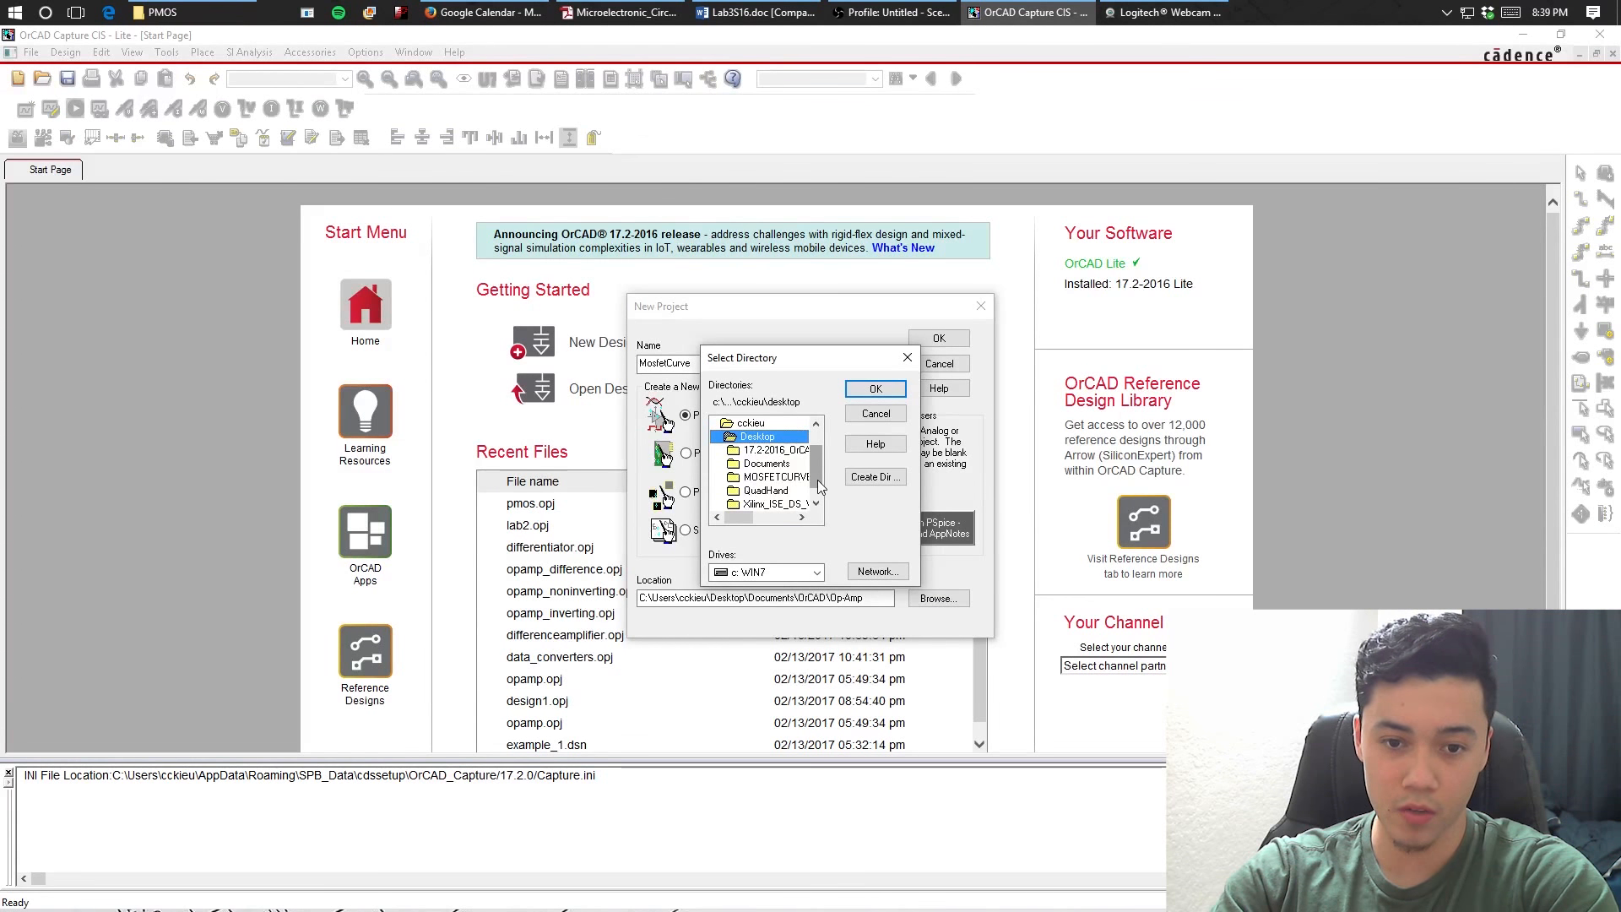
{"action": "left_click", "coordinate": [775, 478]}
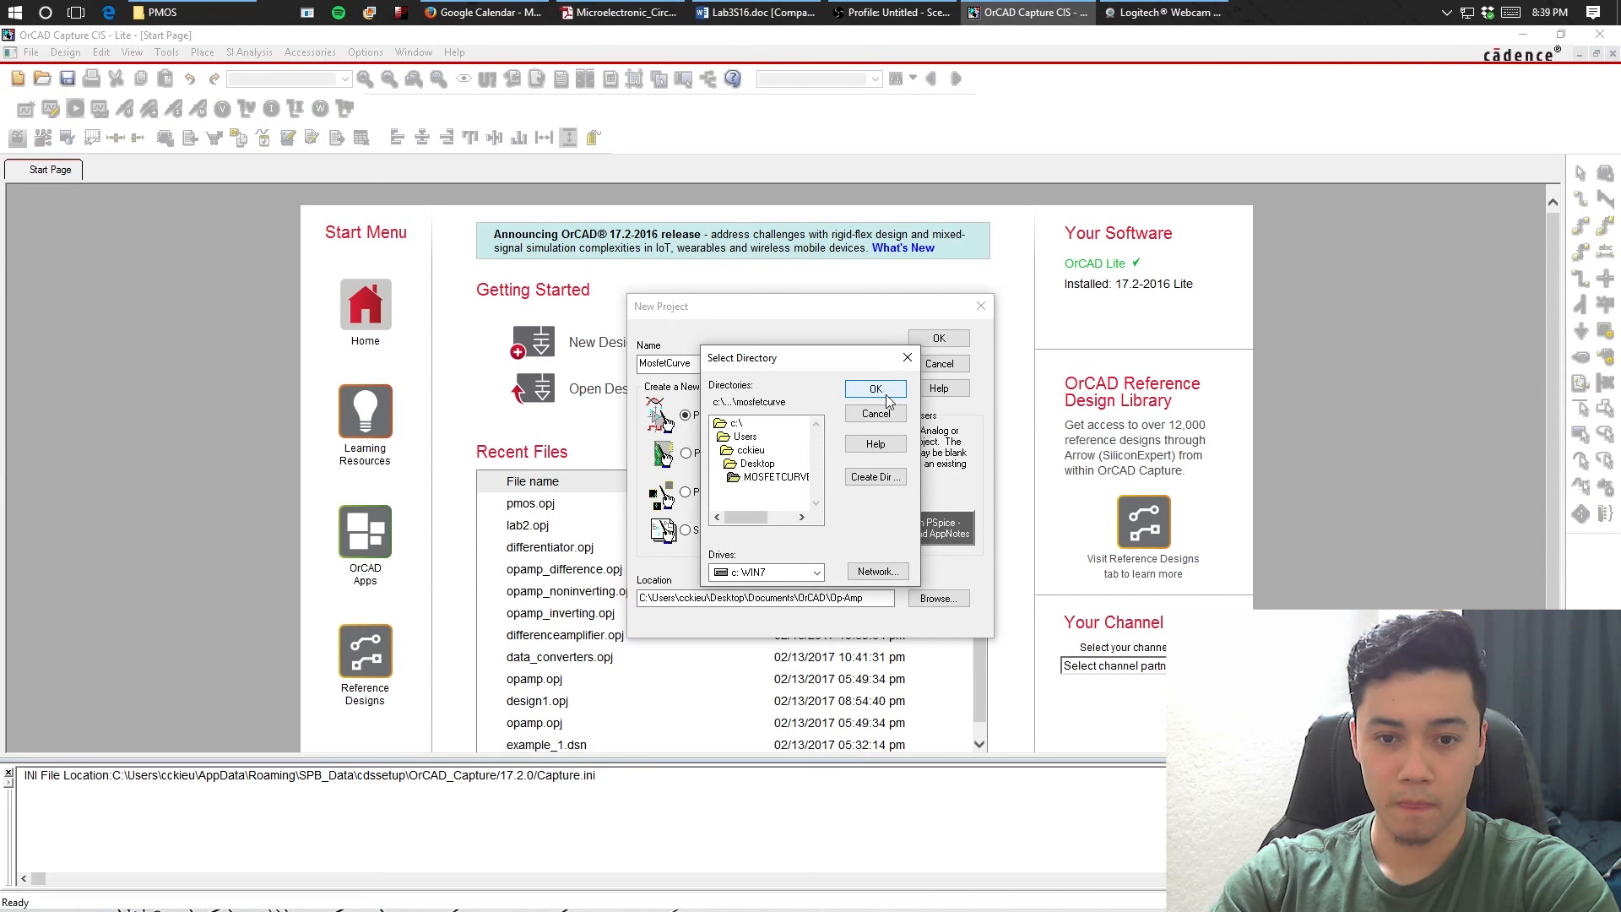
{"action": "double_click", "coordinate": [773, 478]}
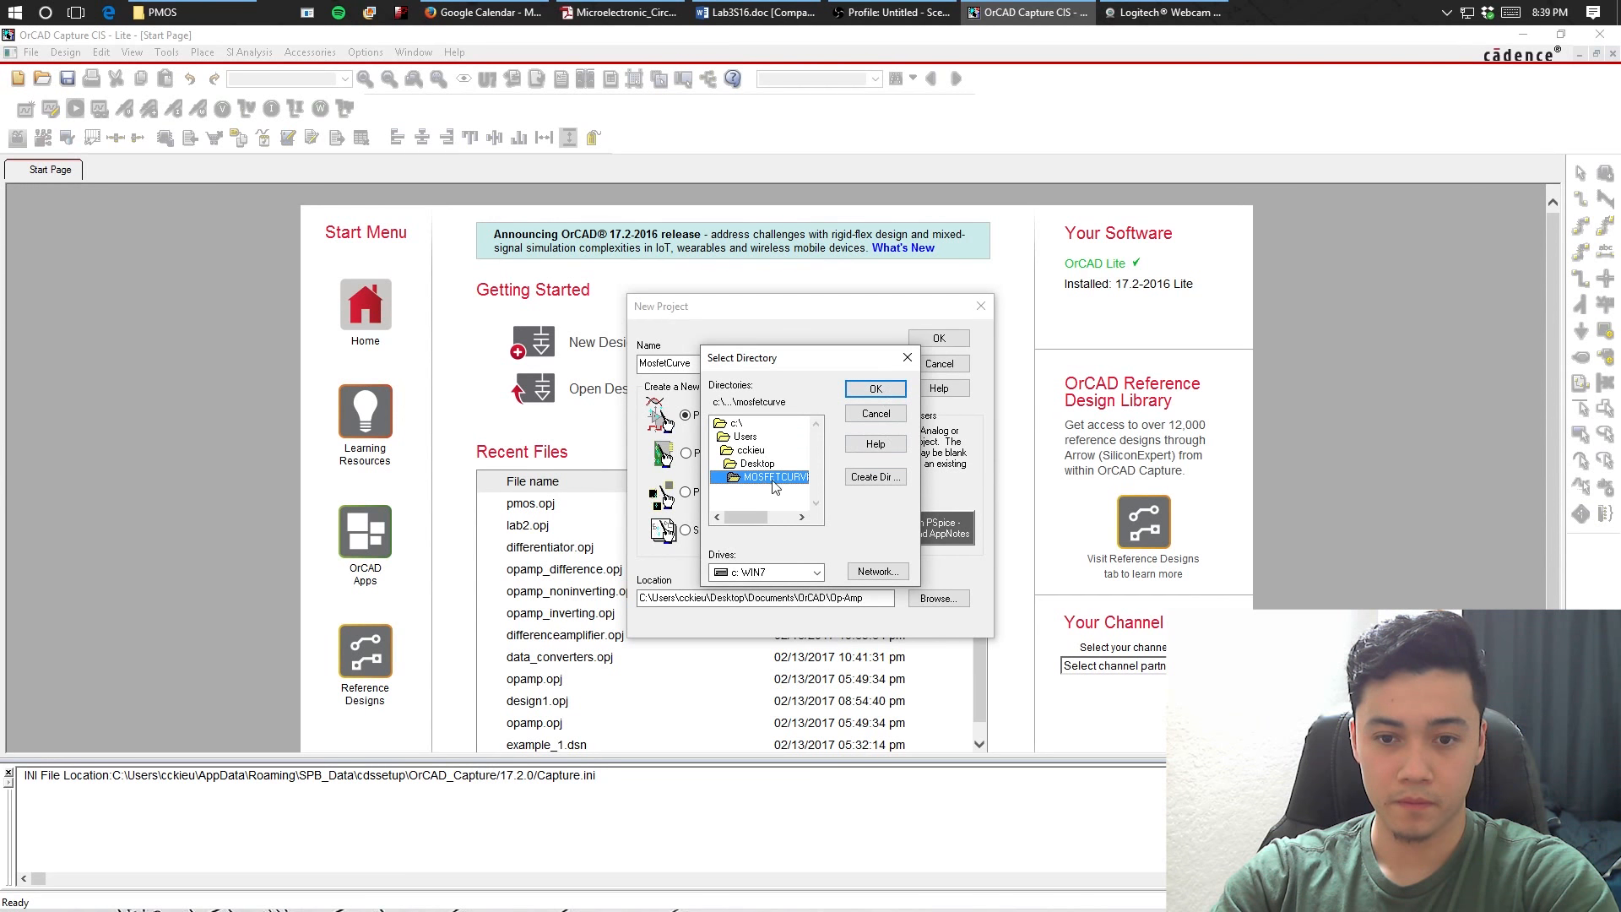
{"action": "left_click", "coordinate": [887, 392]}
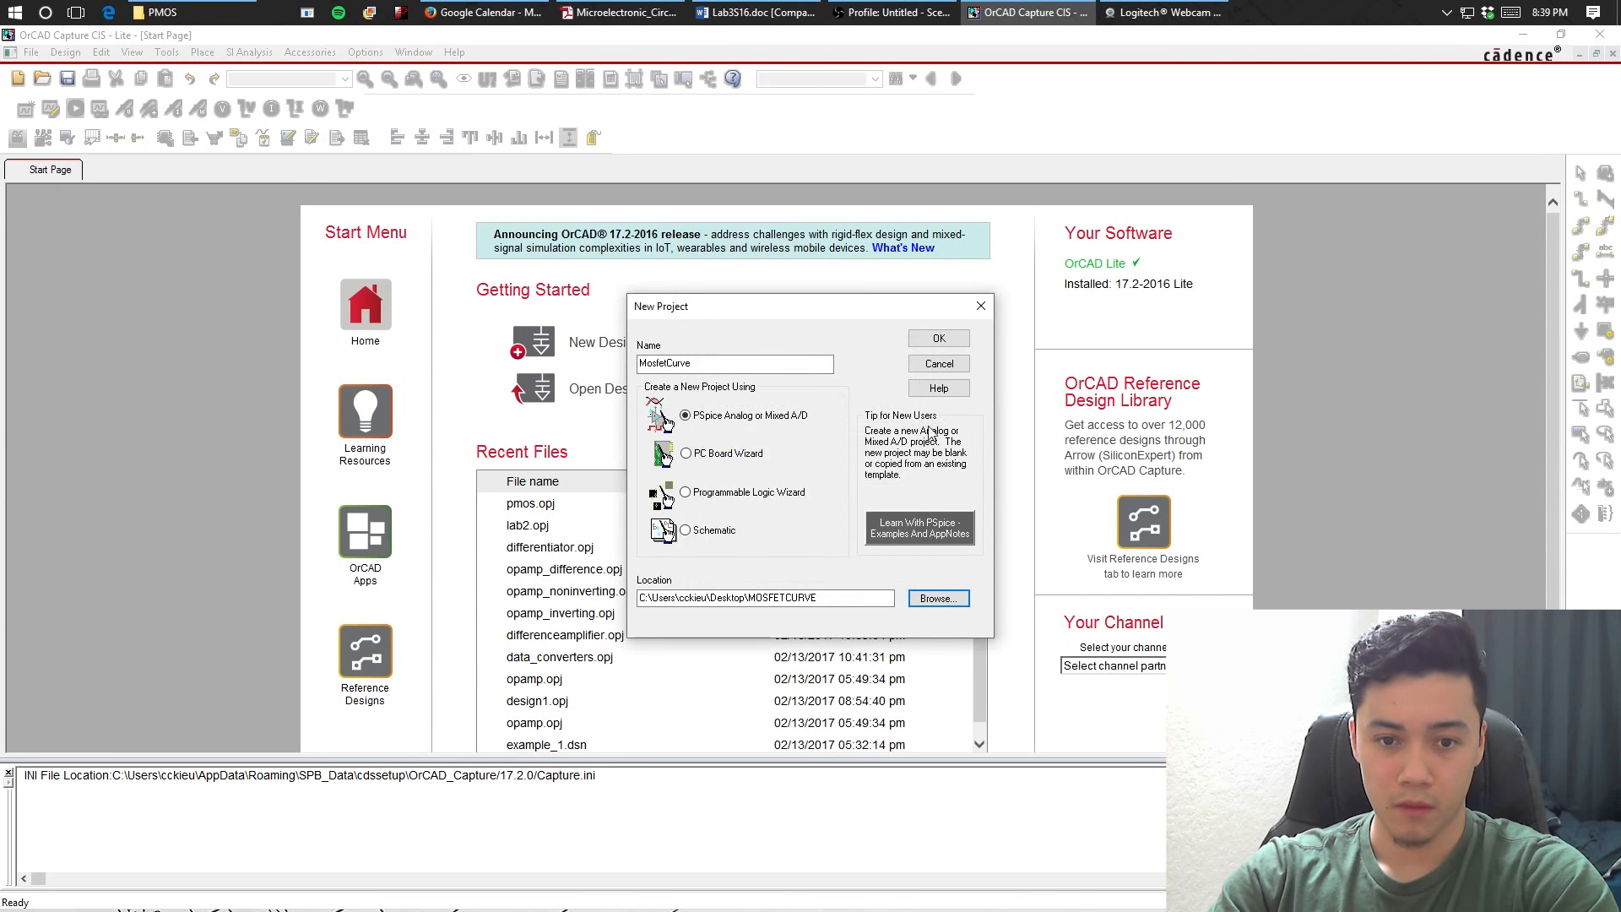
Accept the new project settings and create it as a blank PSpice project
{"action": "left_click", "coordinate": [940, 338]}
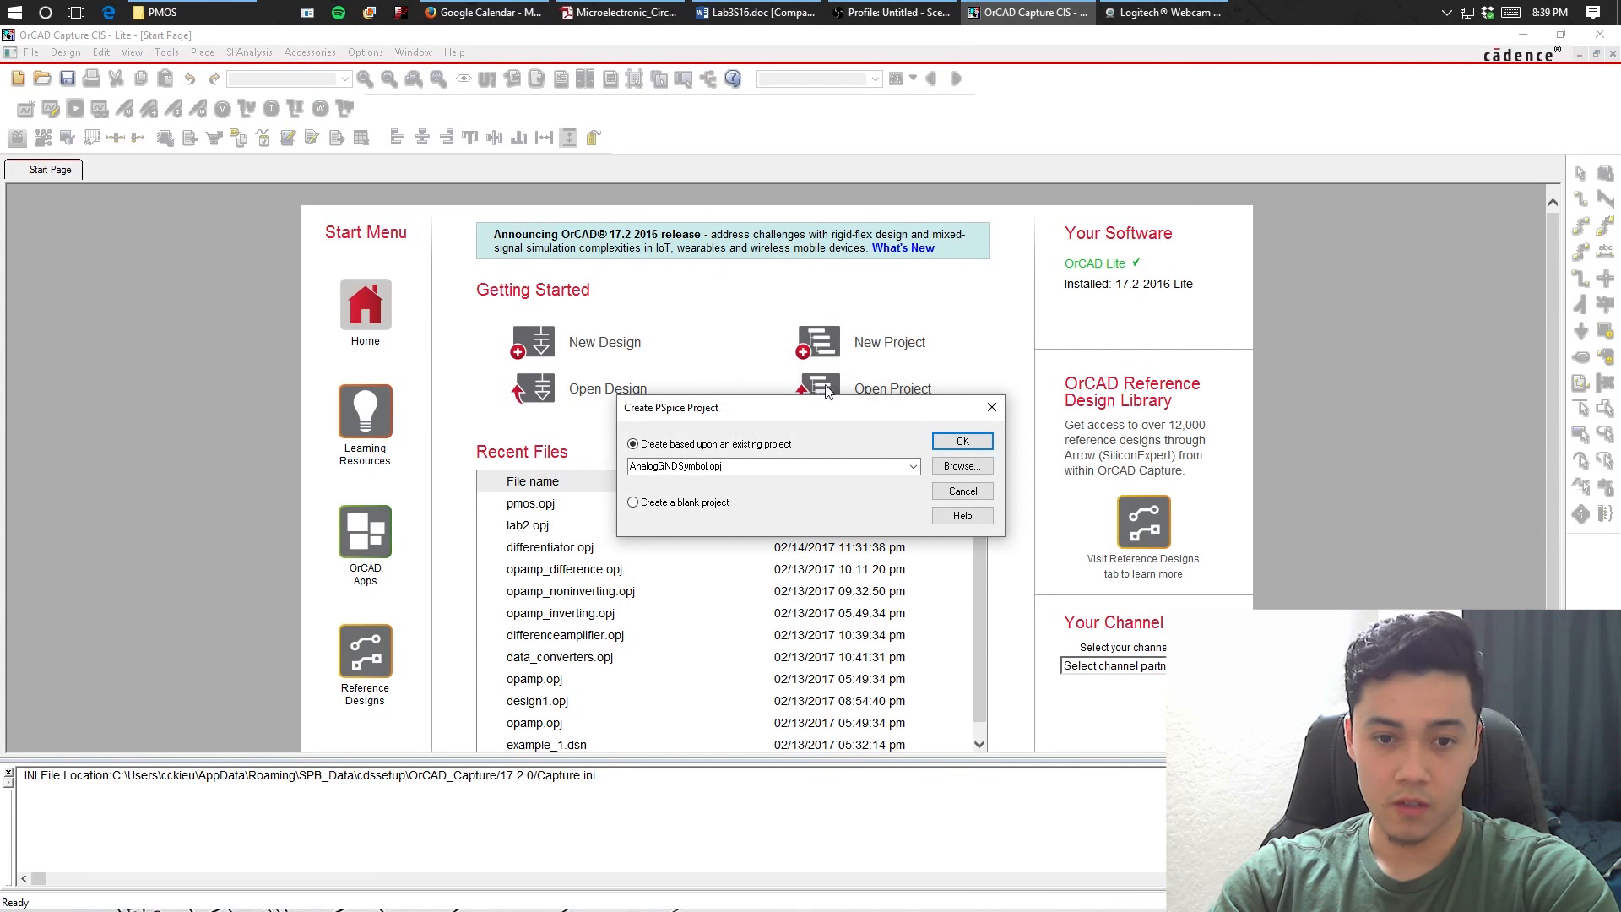
{"action": "left_click", "coordinate": [657, 503]}
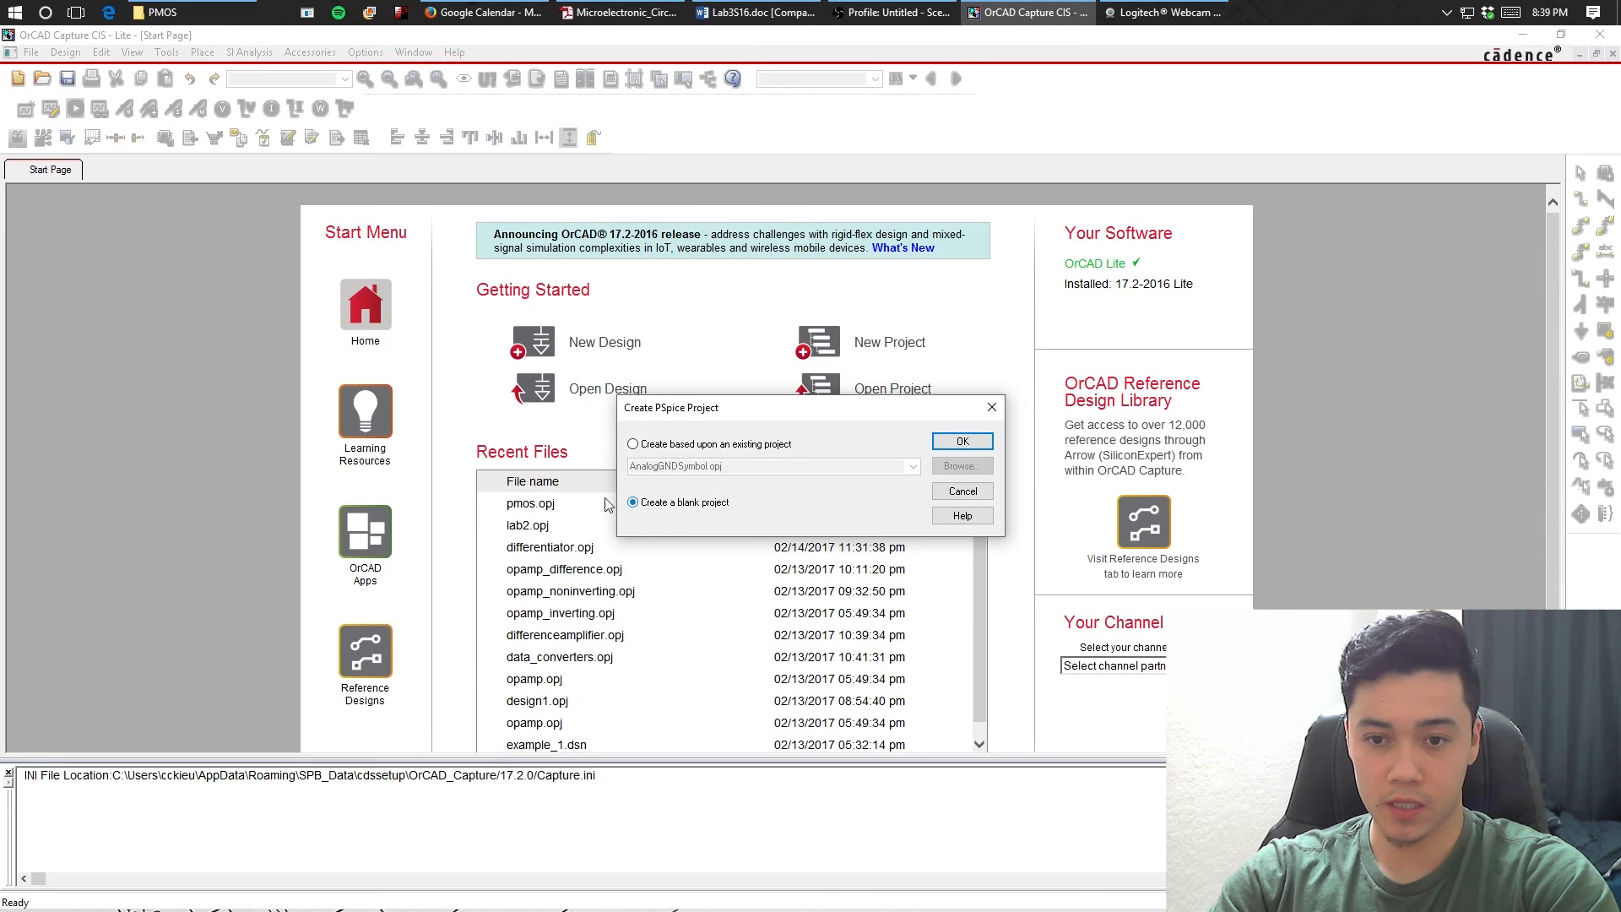
{"action": "left_click", "coordinate": [967, 443]}
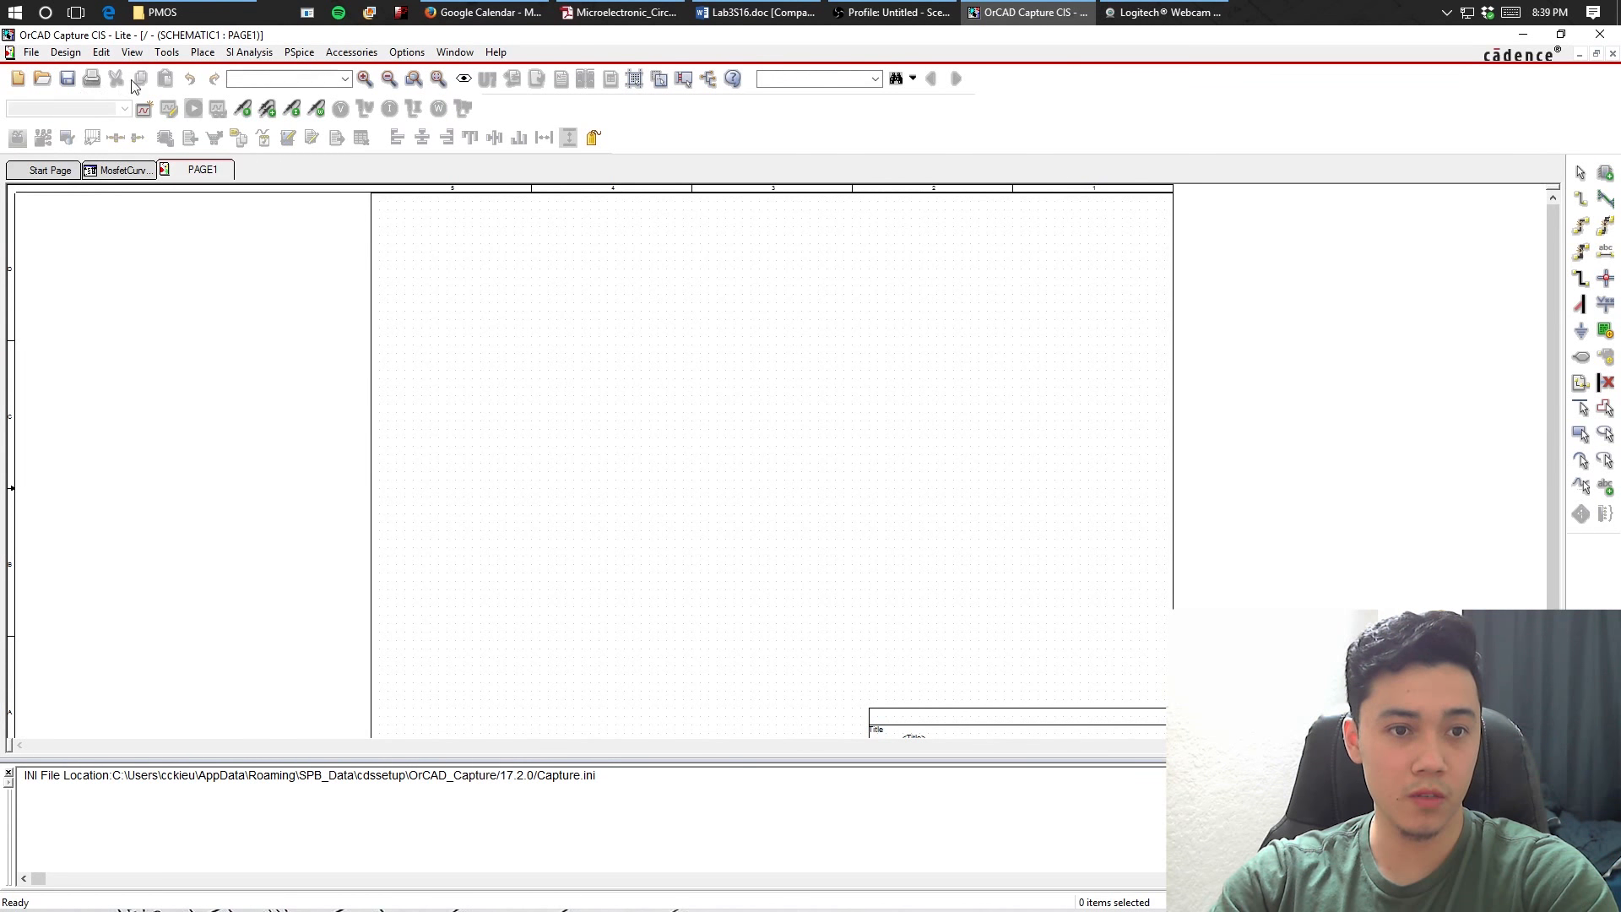
Place one discrete NMOS PSpice component (MbreakN) near the middle of the schematic page
{"action": "left_click", "coordinate": [160, 57]}
{"action": "mouse_move", "coordinate": [102, 57]}
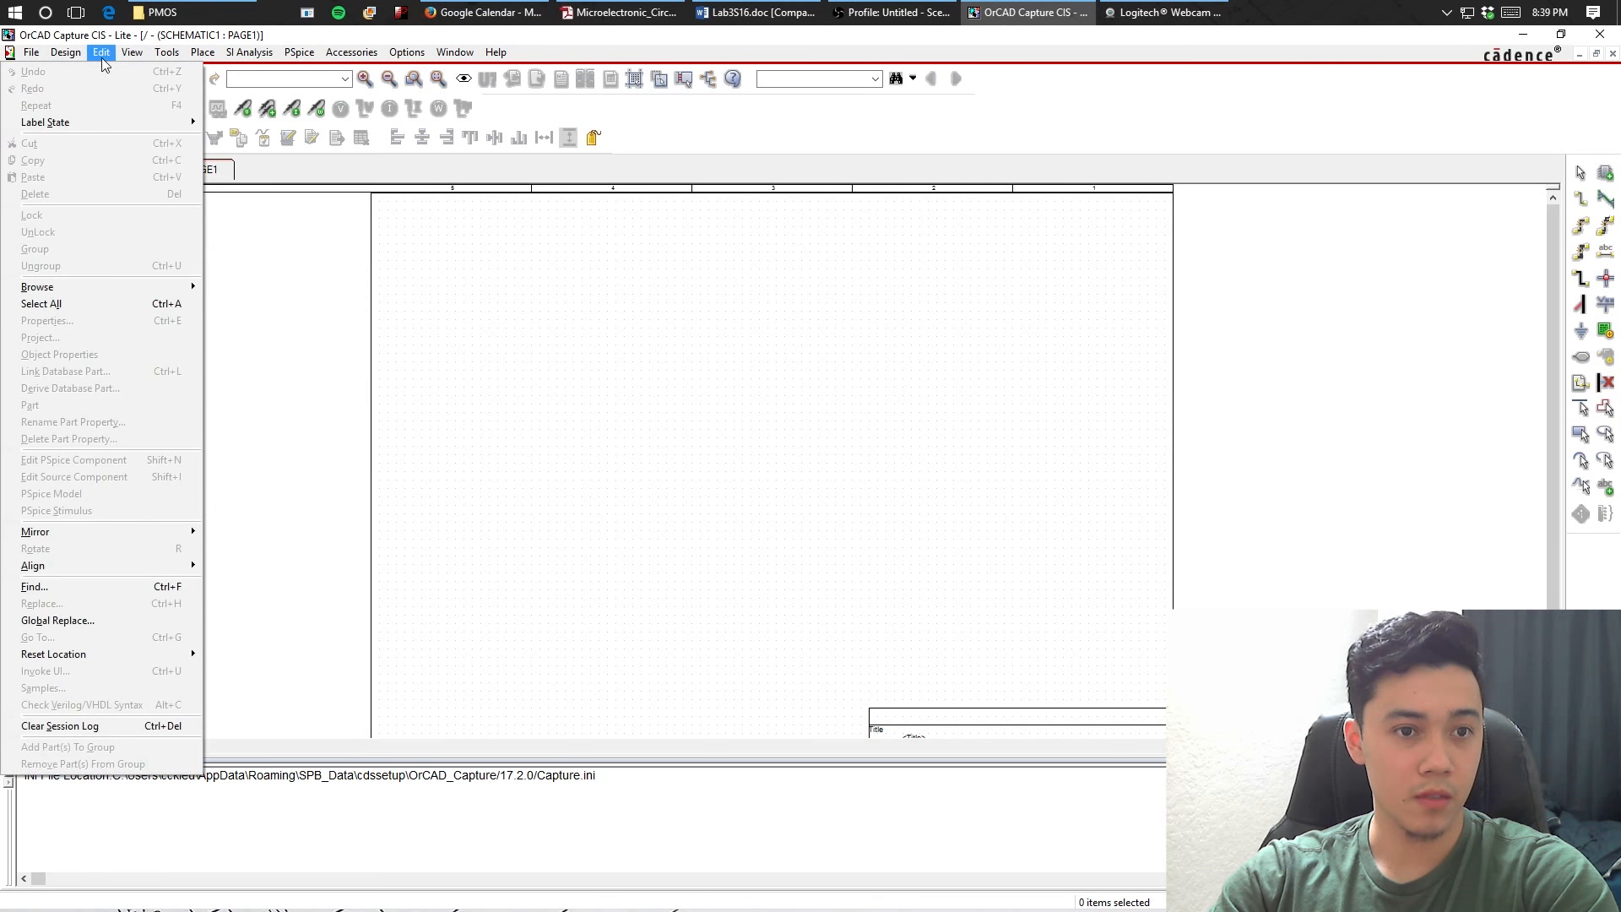
{"action": "mouse_move", "coordinate": [158, 53]}
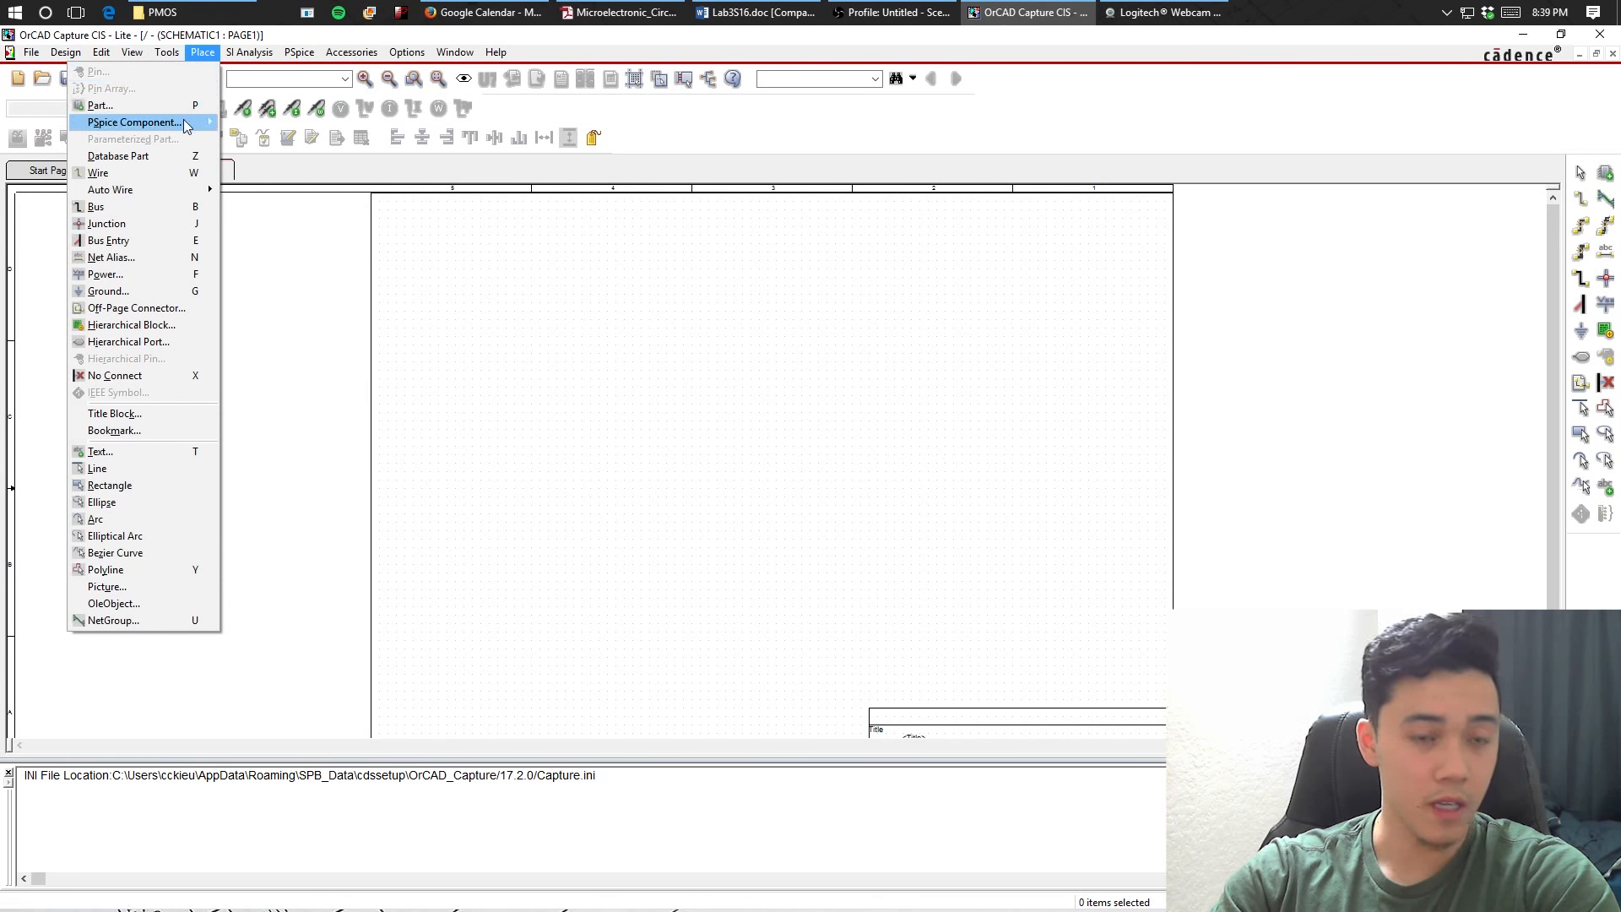
{"action": "mouse_move", "coordinate": [186, 125]}
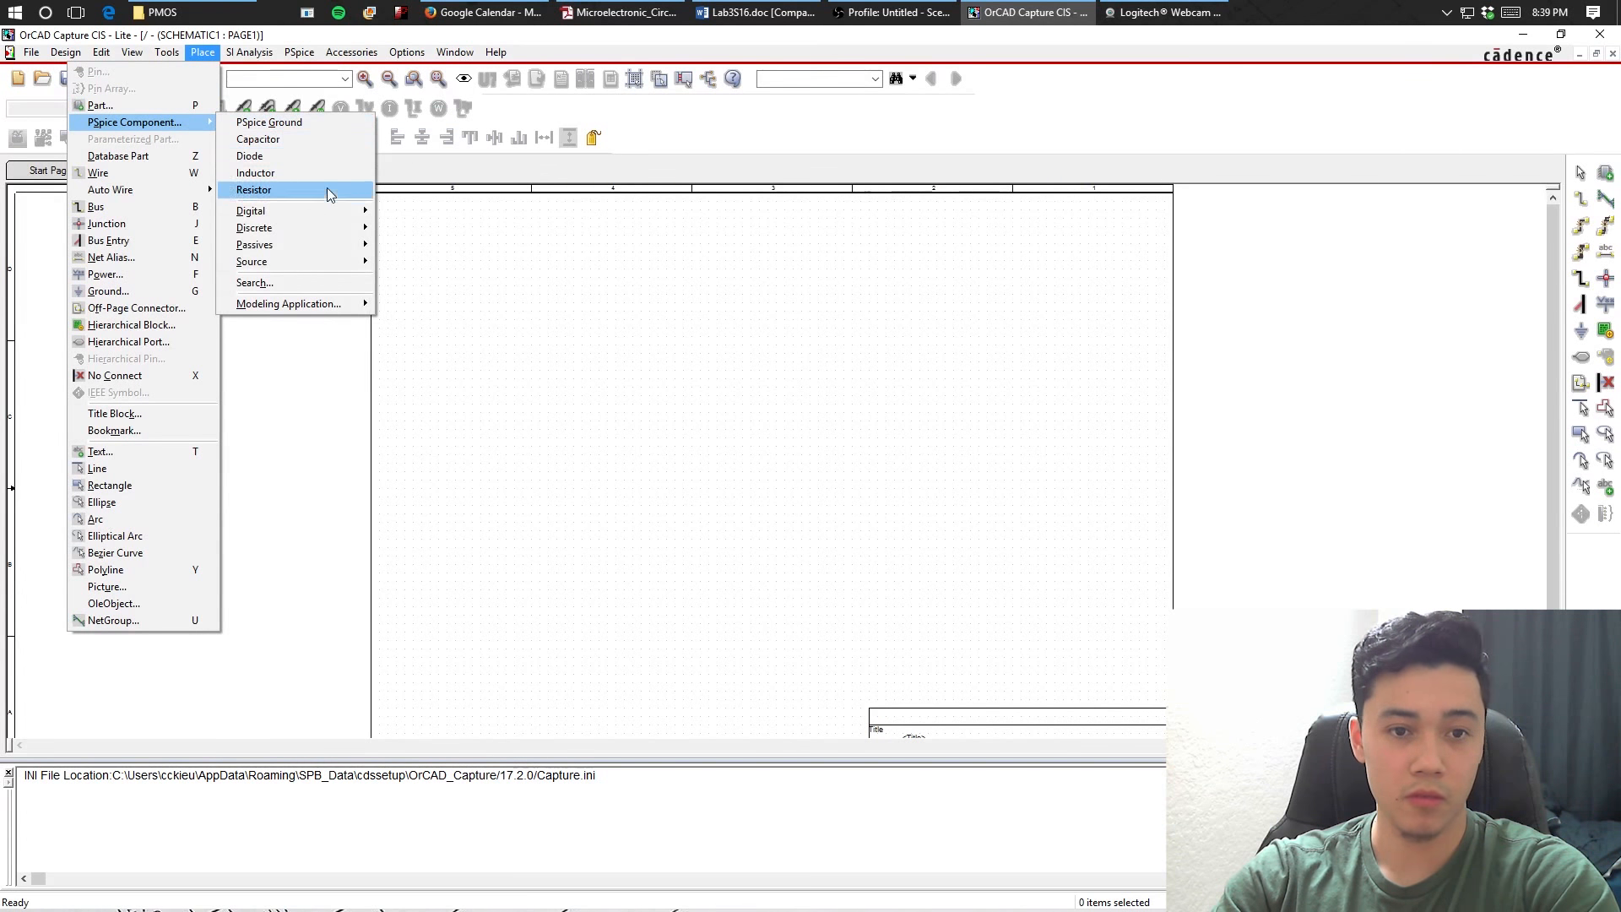
{"action": "mouse_move", "coordinate": [337, 232]}
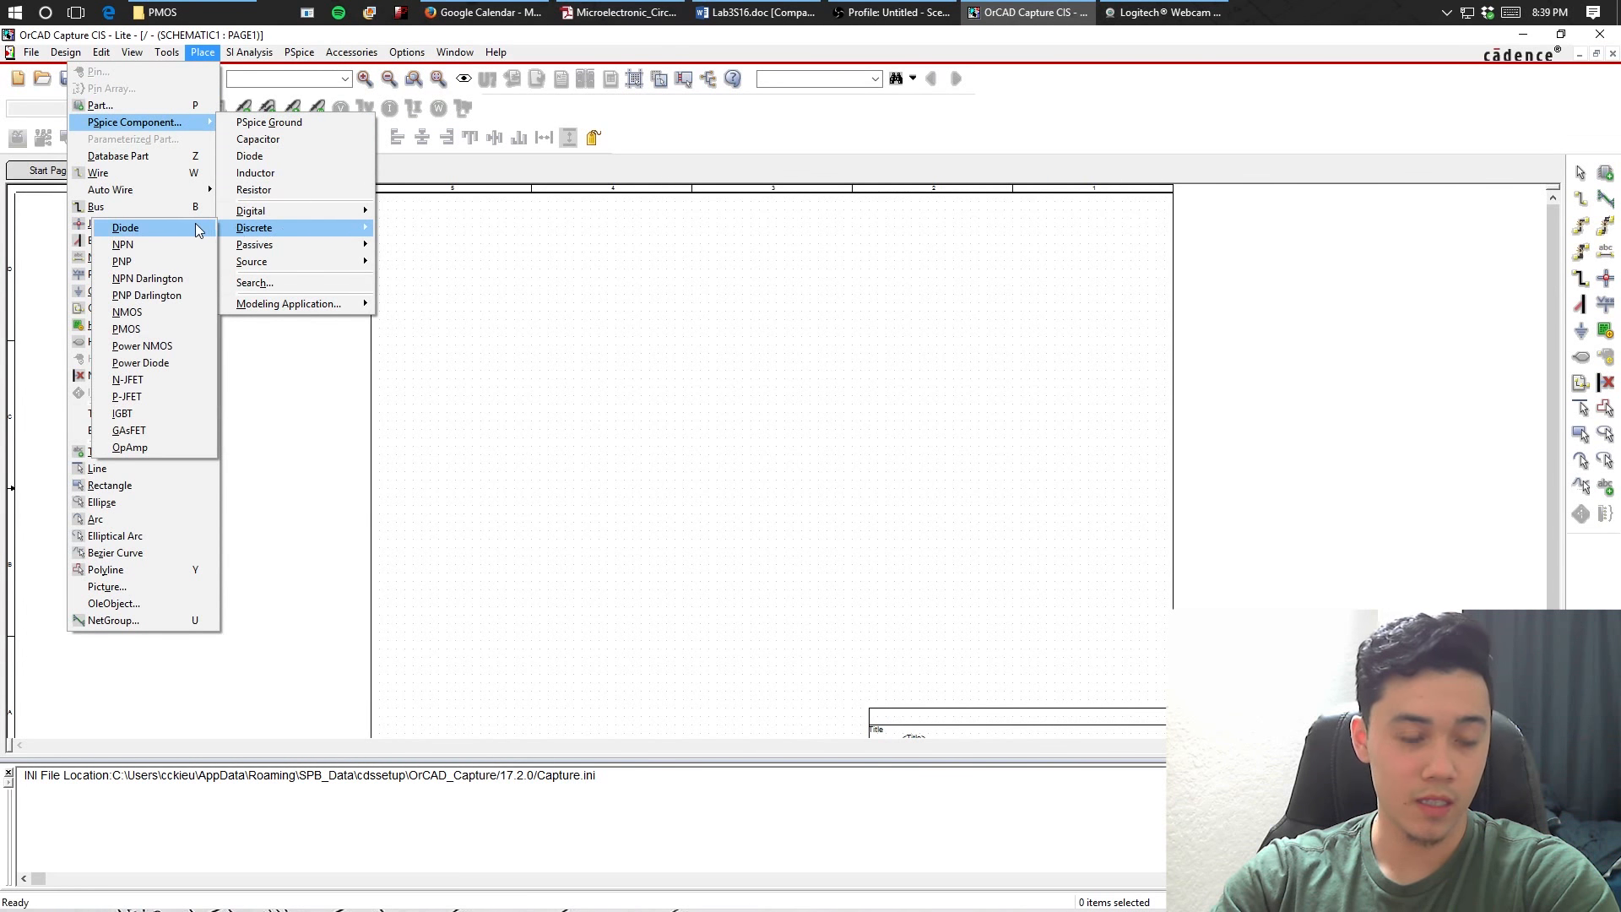
{"action": "left_click", "coordinate": [146, 314]}
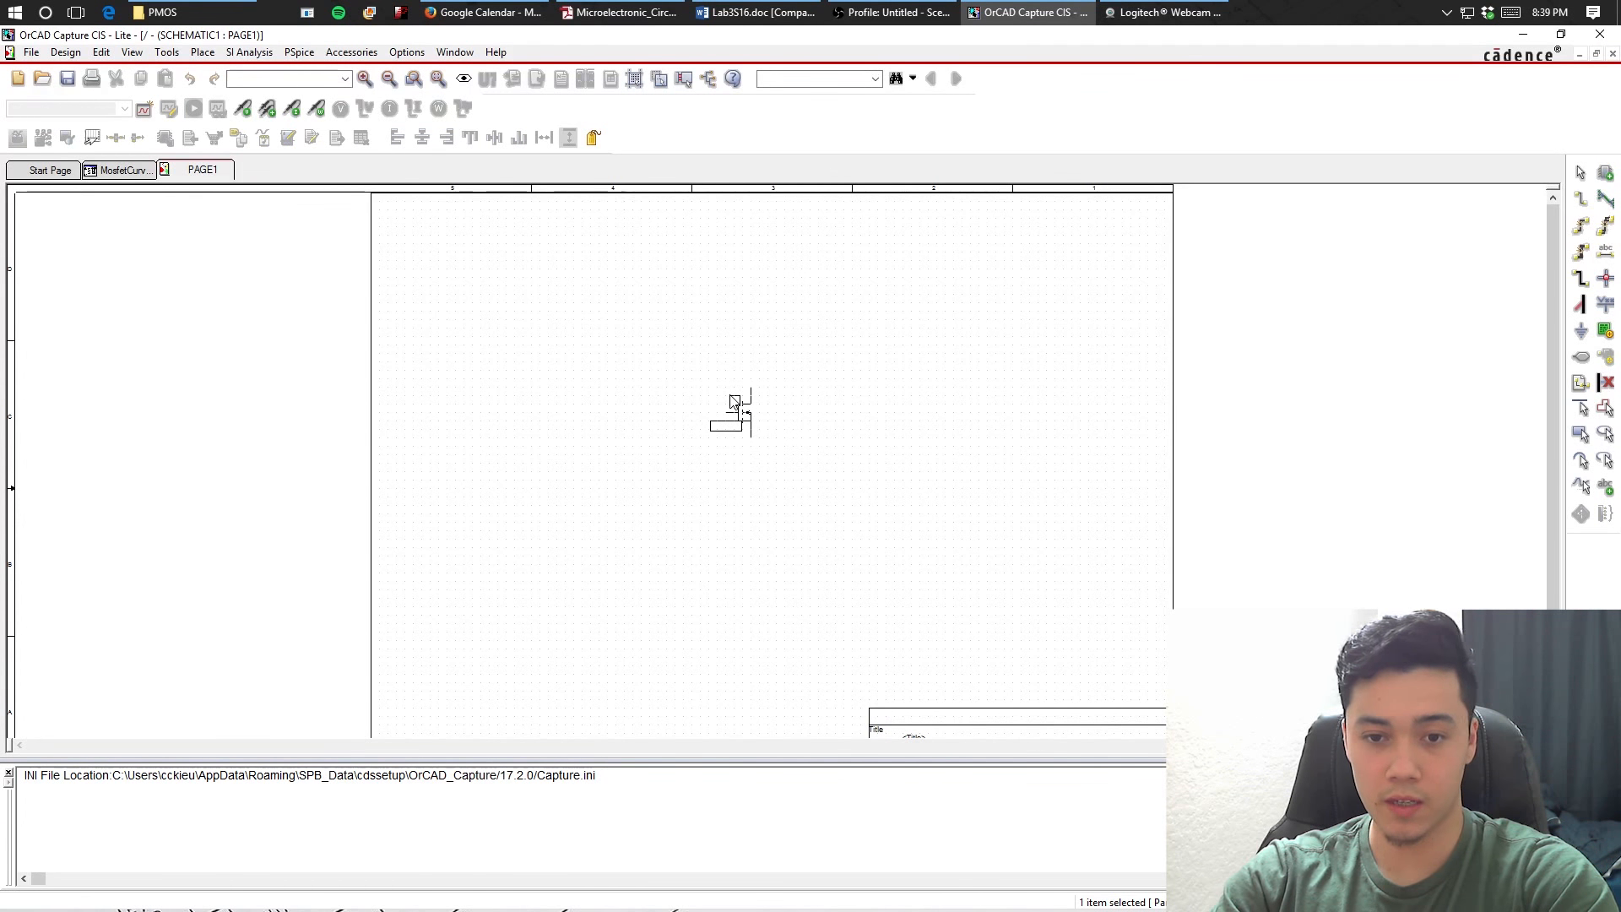
{"action": "left_click", "coordinate": [733, 402]}
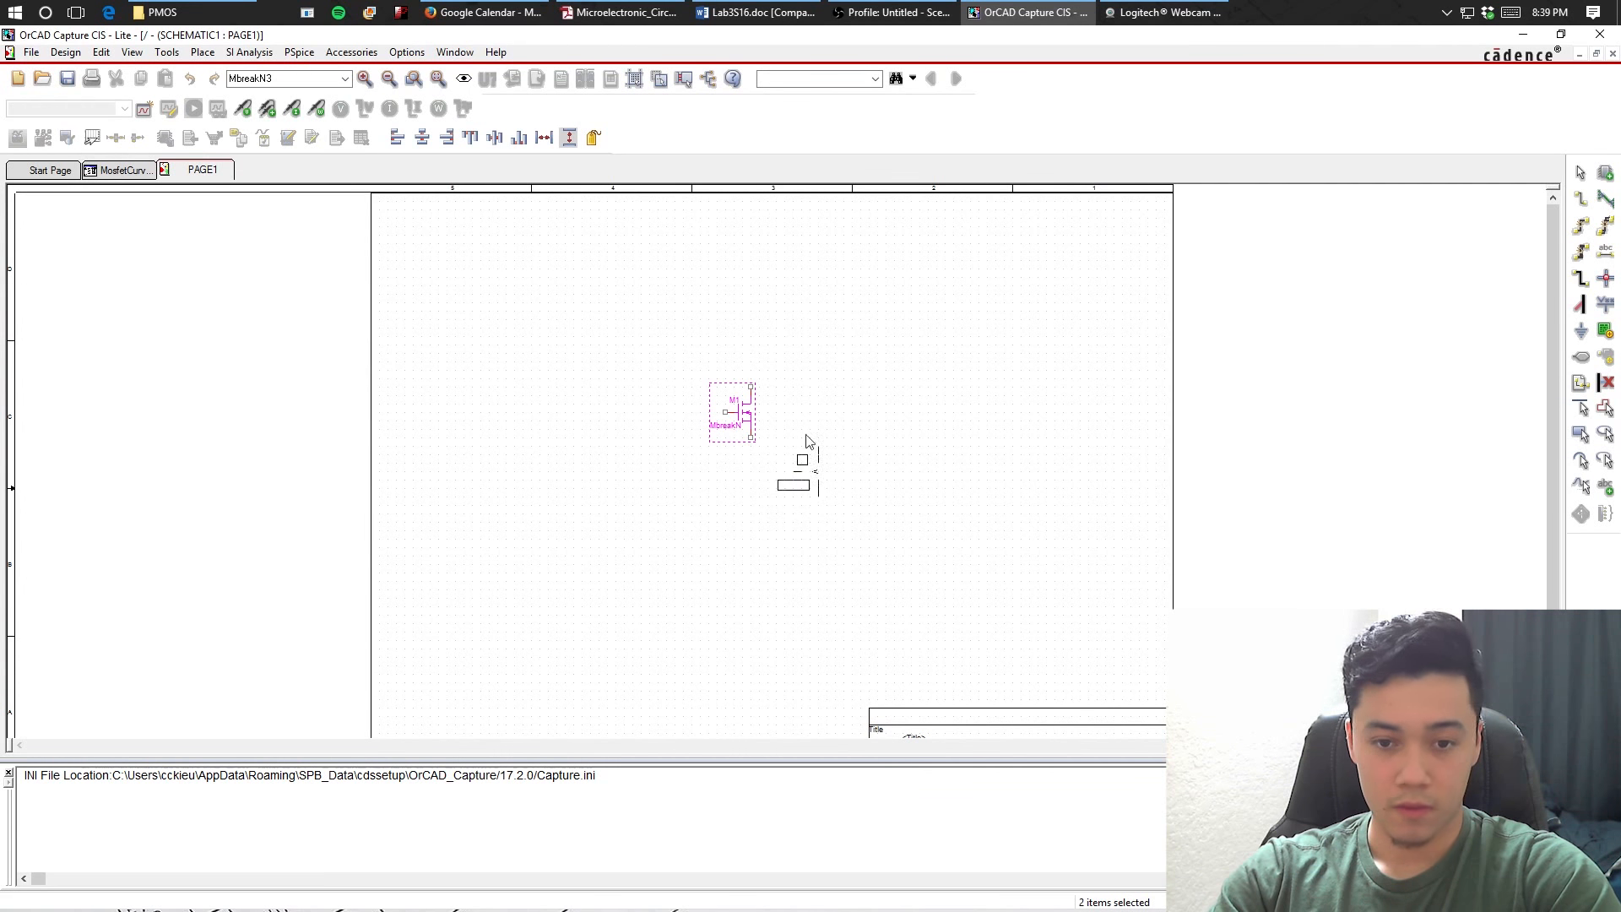
{"action": "scroll", "coordinate": [746, 437], "scroll_direction": "up", "scroll_amount": 1, "text": "ctrl"}
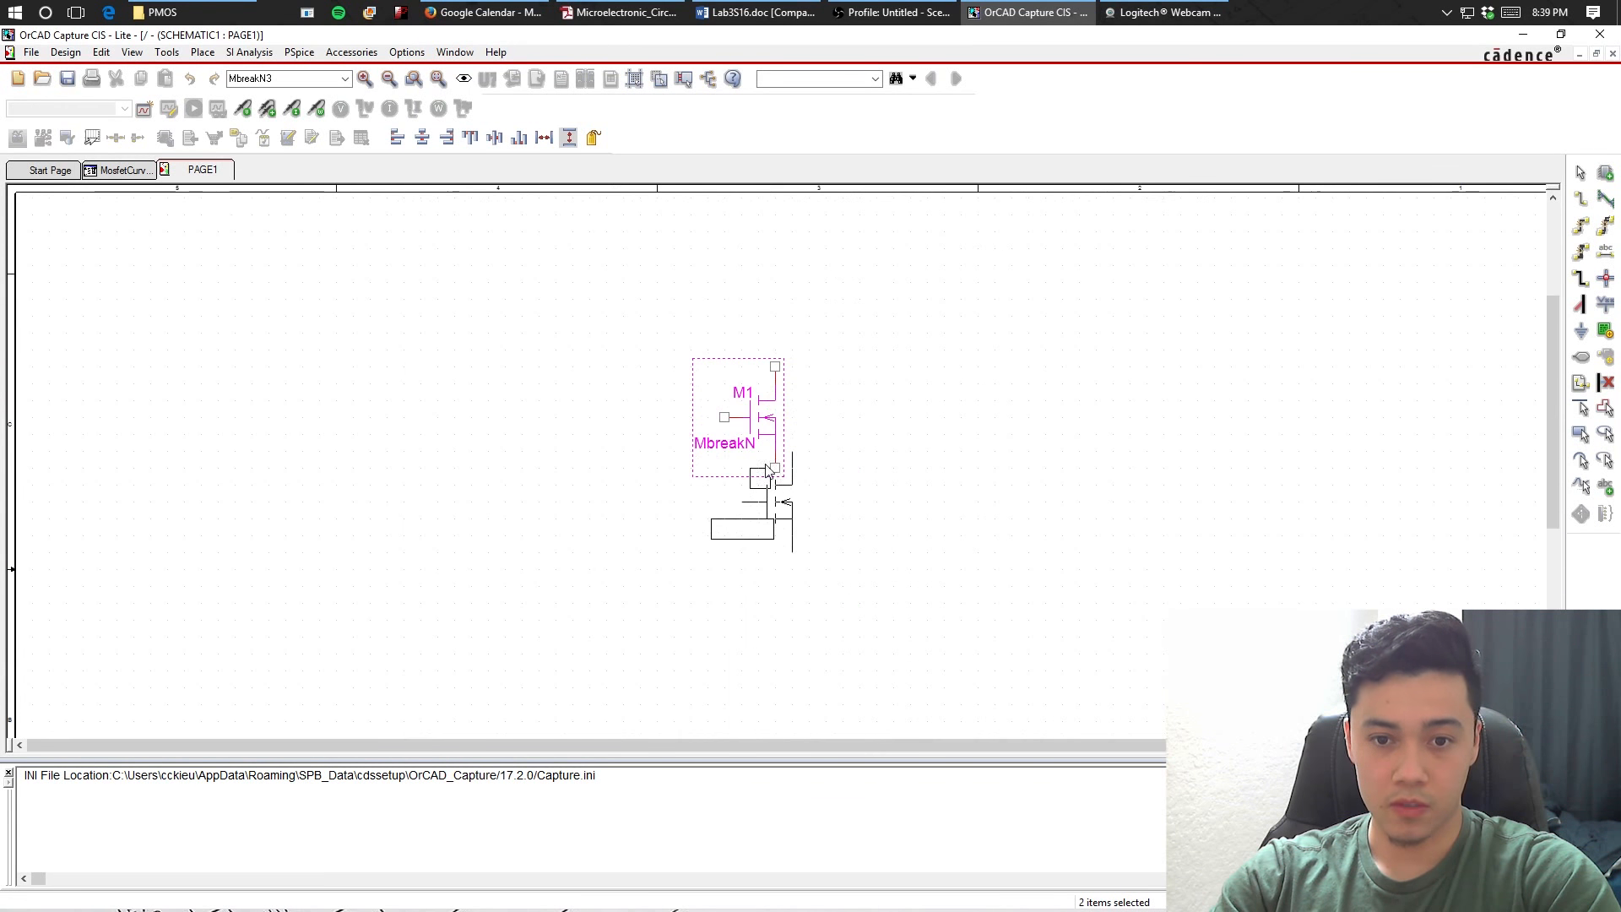
{"action": "scroll", "coordinate": [767, 471], "scroll_direction": "up", "scroll_amount": 1, "text": "ctrl"}
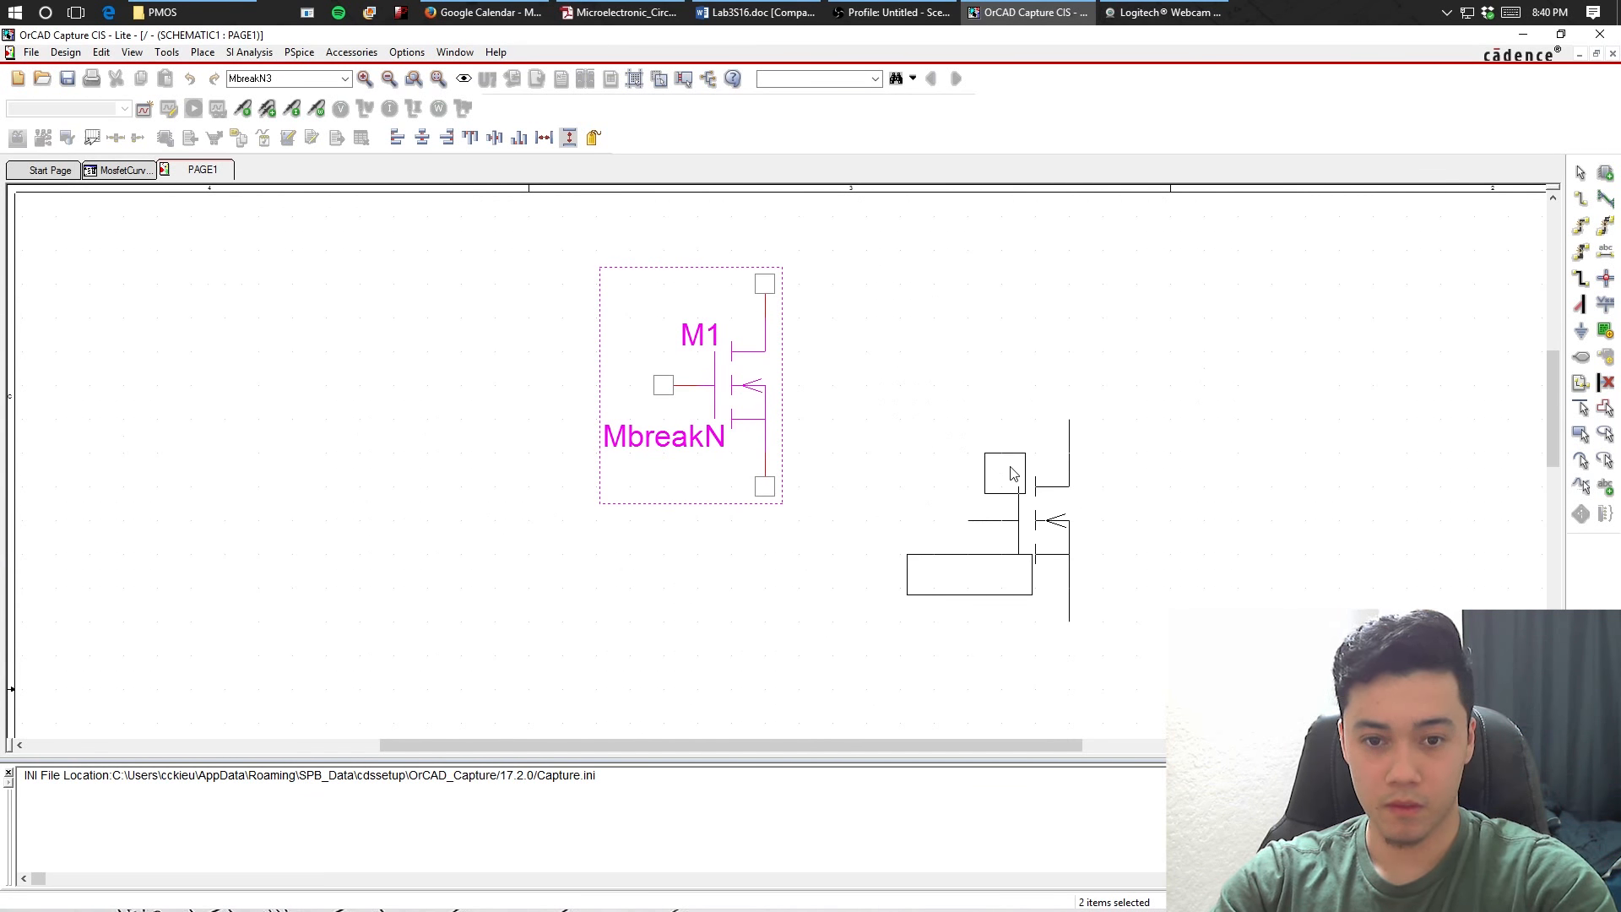
{"action": "key", "text": "Escape"}
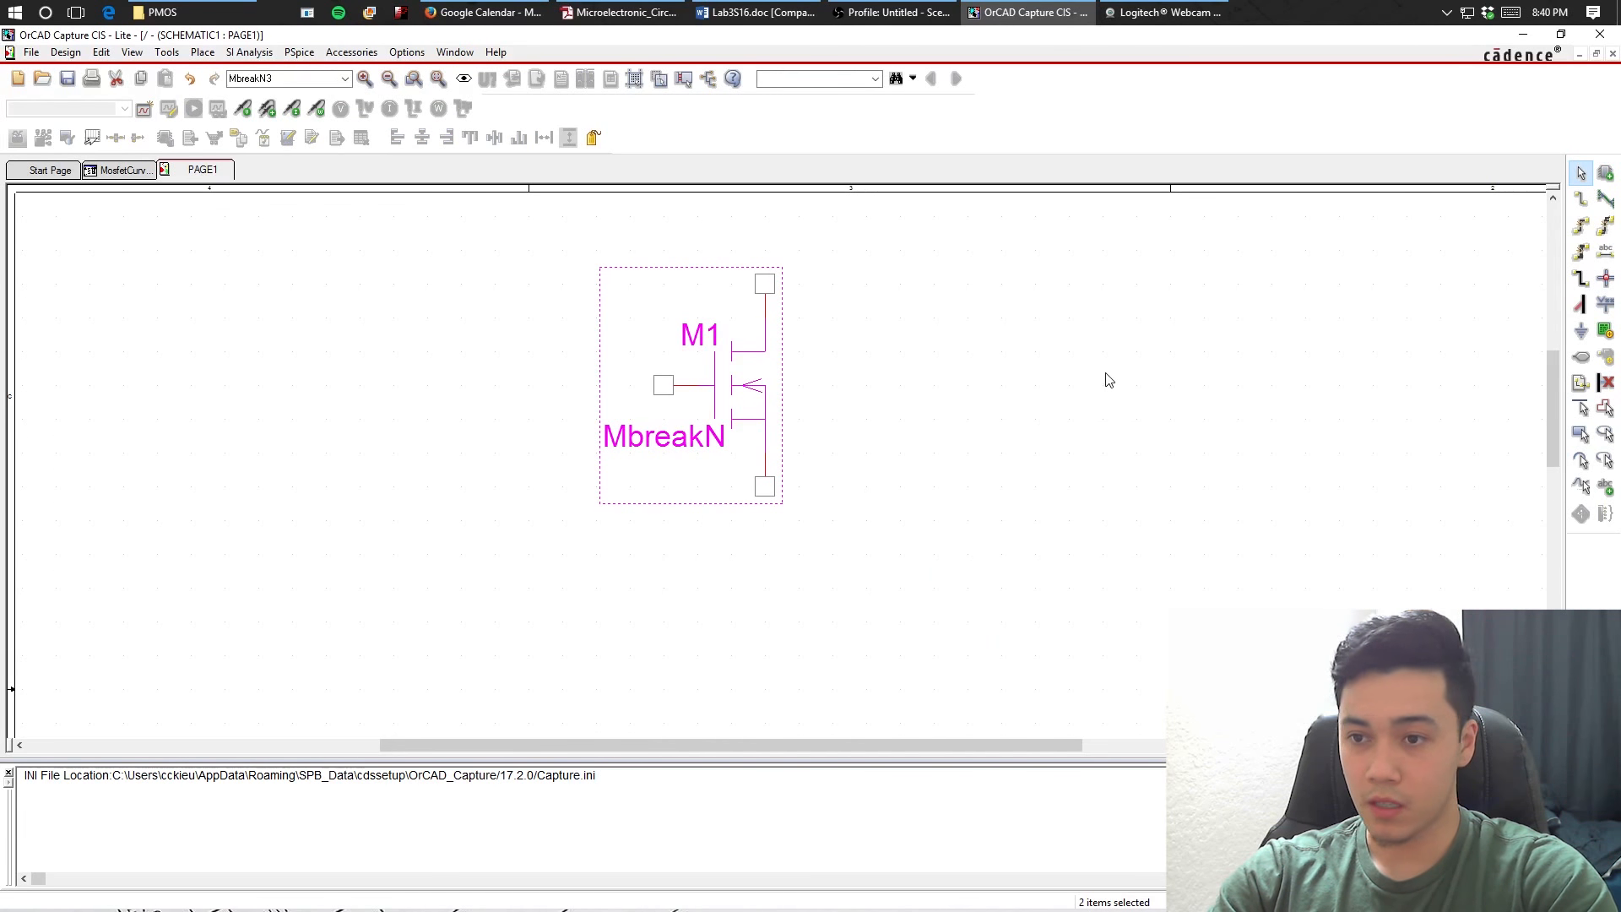
Place three VDC sources from the SOURCE library: one lower left, one lower right and one upper right of the MOSFET
{"action": "left_click", "coordinate": [1606, 174]}
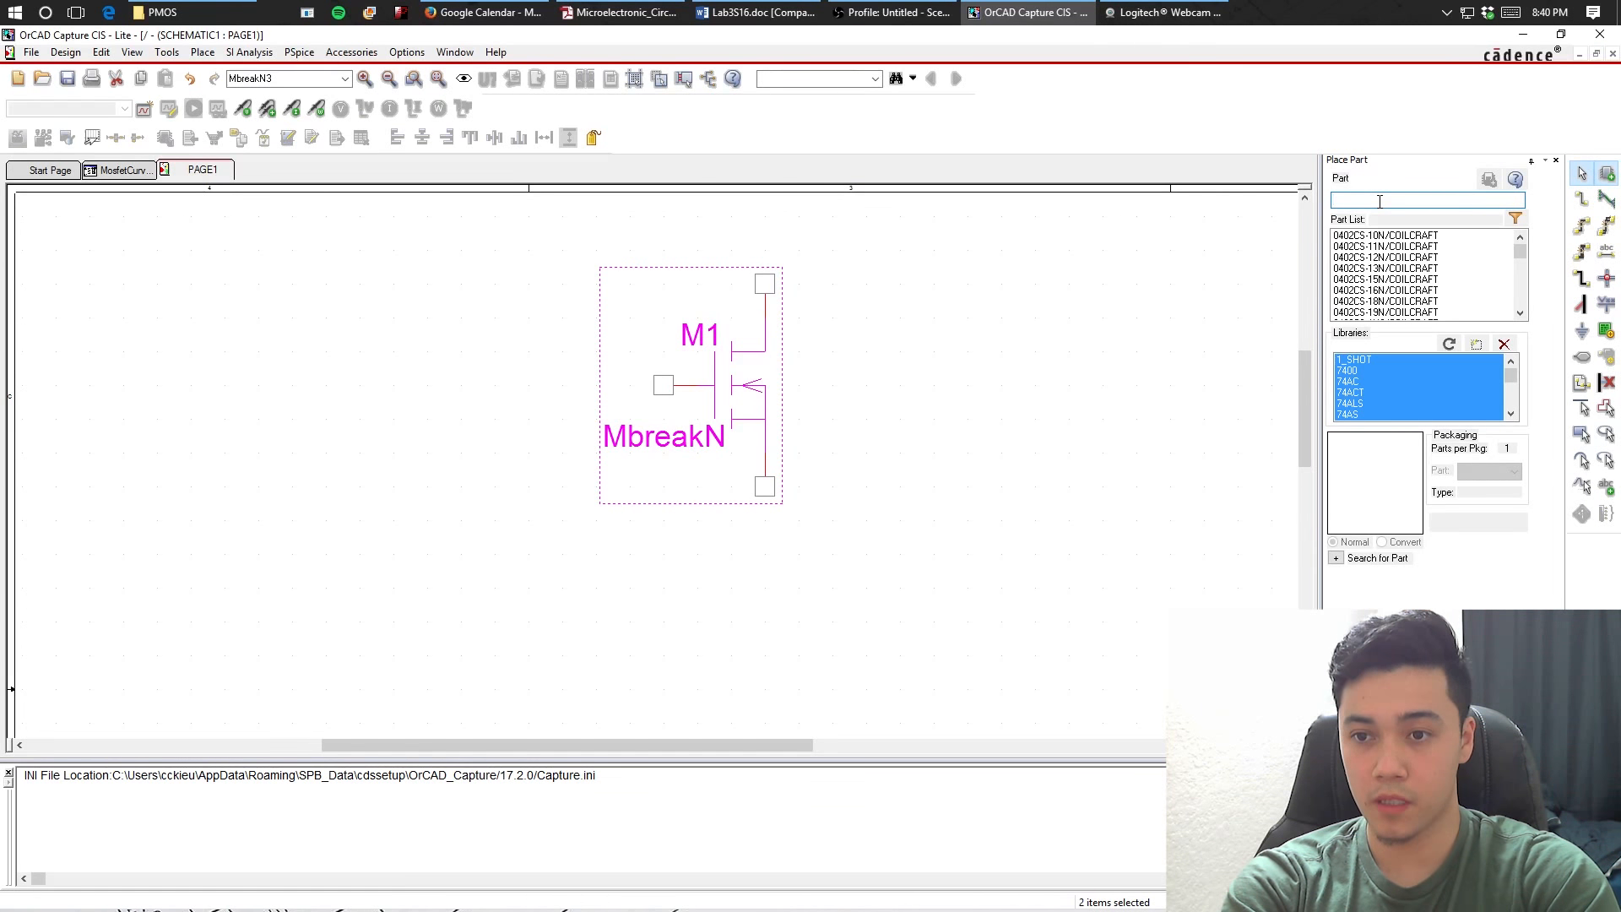
{"action": "type", "text": "Vdc"}
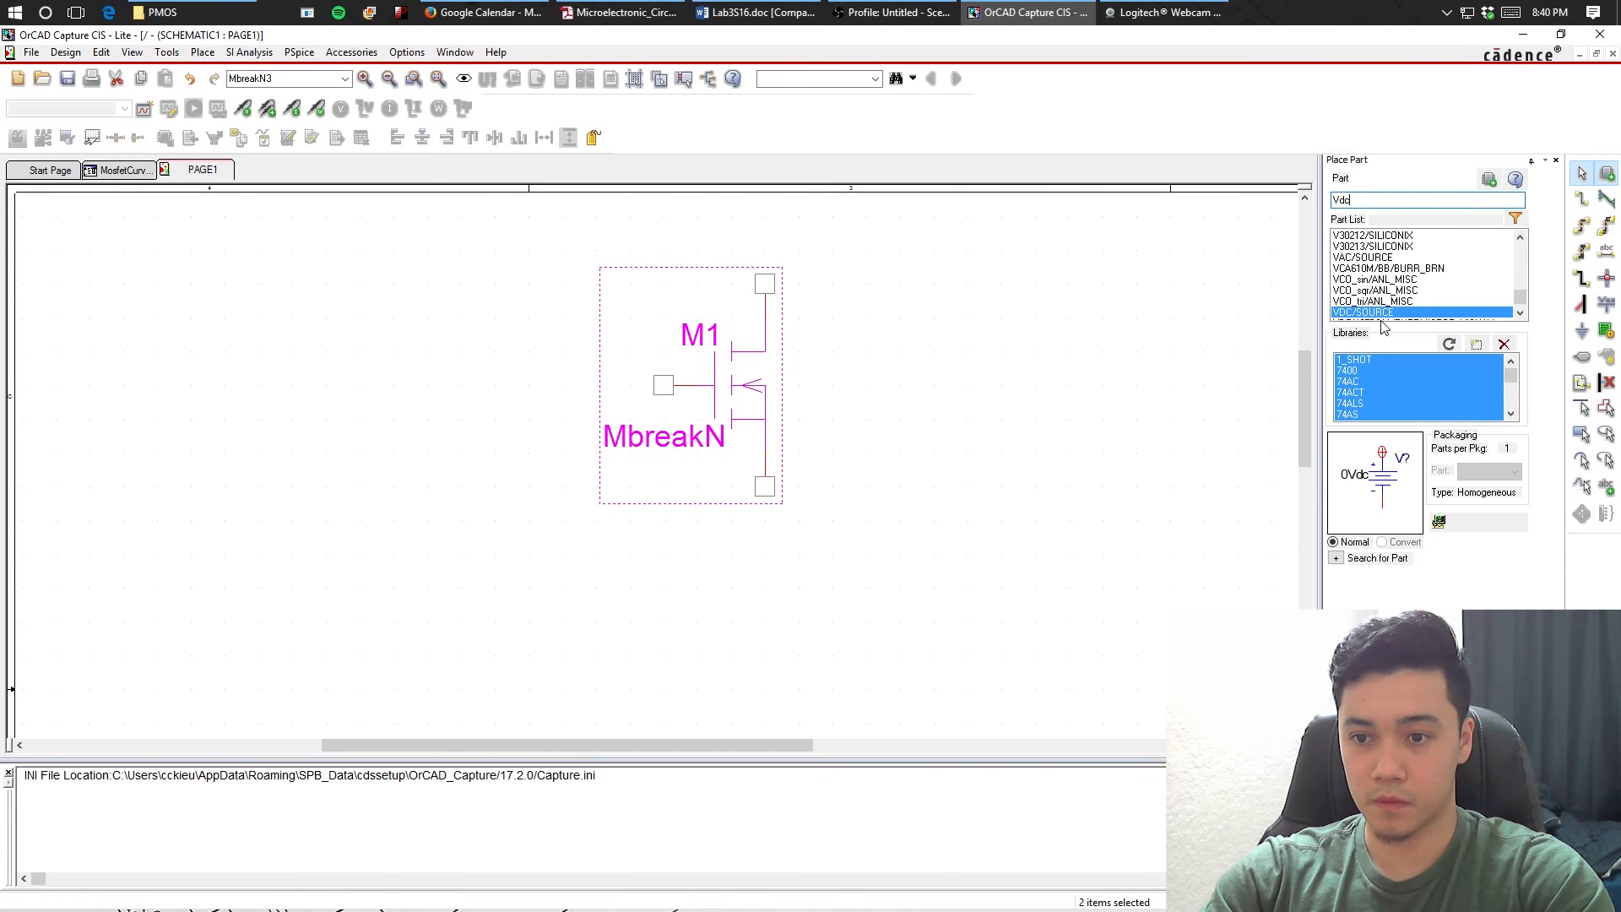
{"action": "double_click", "coordinate": [1379, 313]}
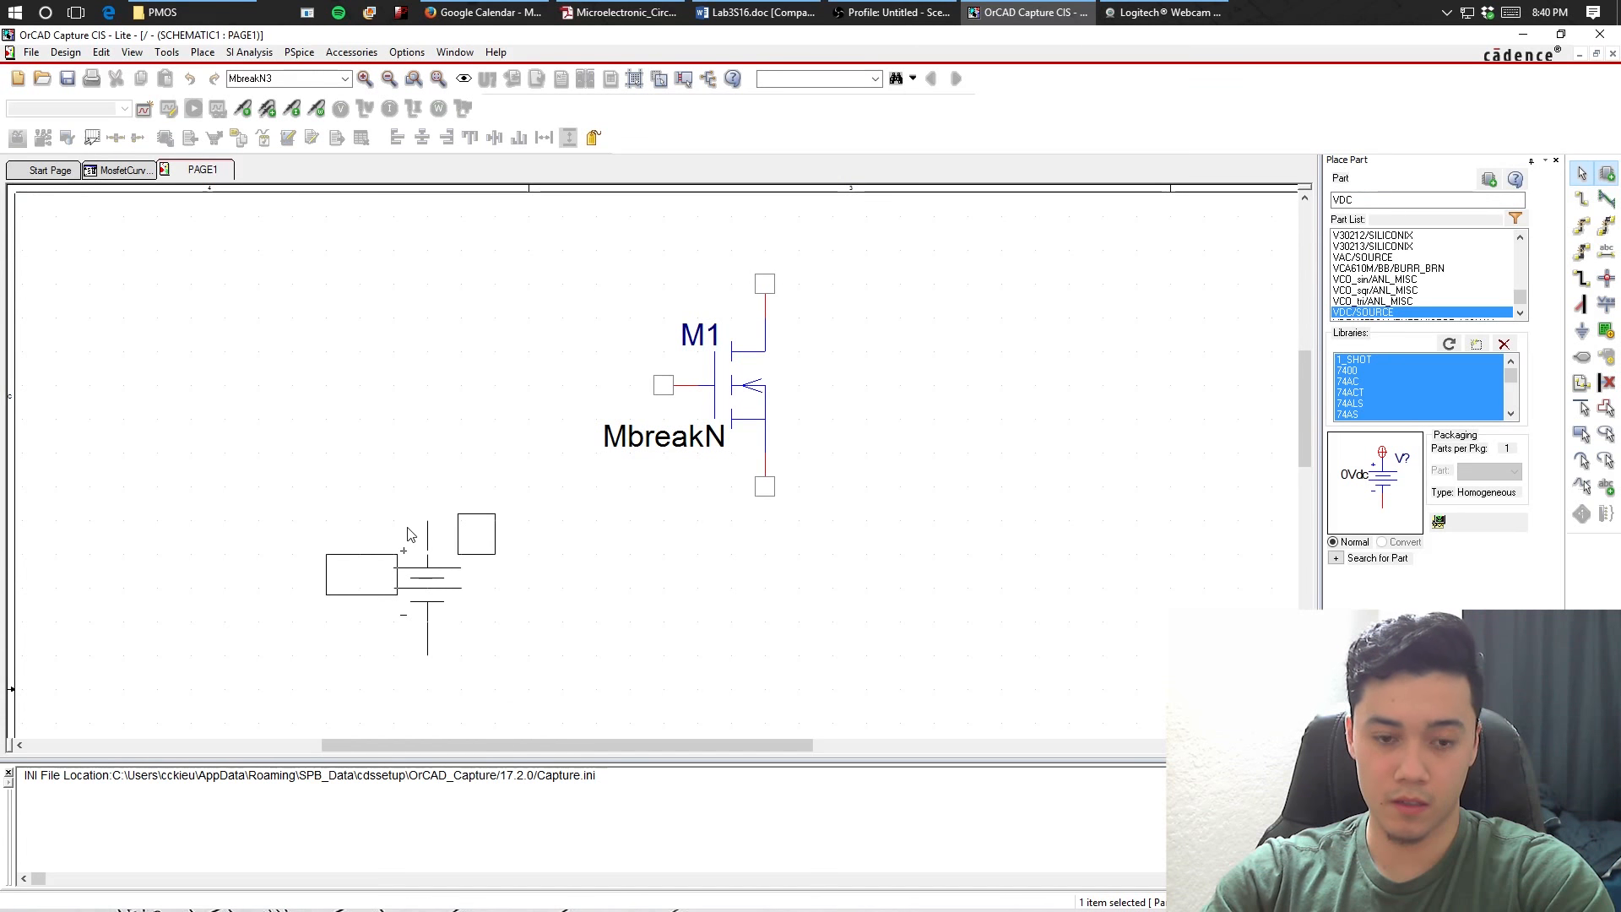
{"action": "left_click", "coordinate": [402, 540]}
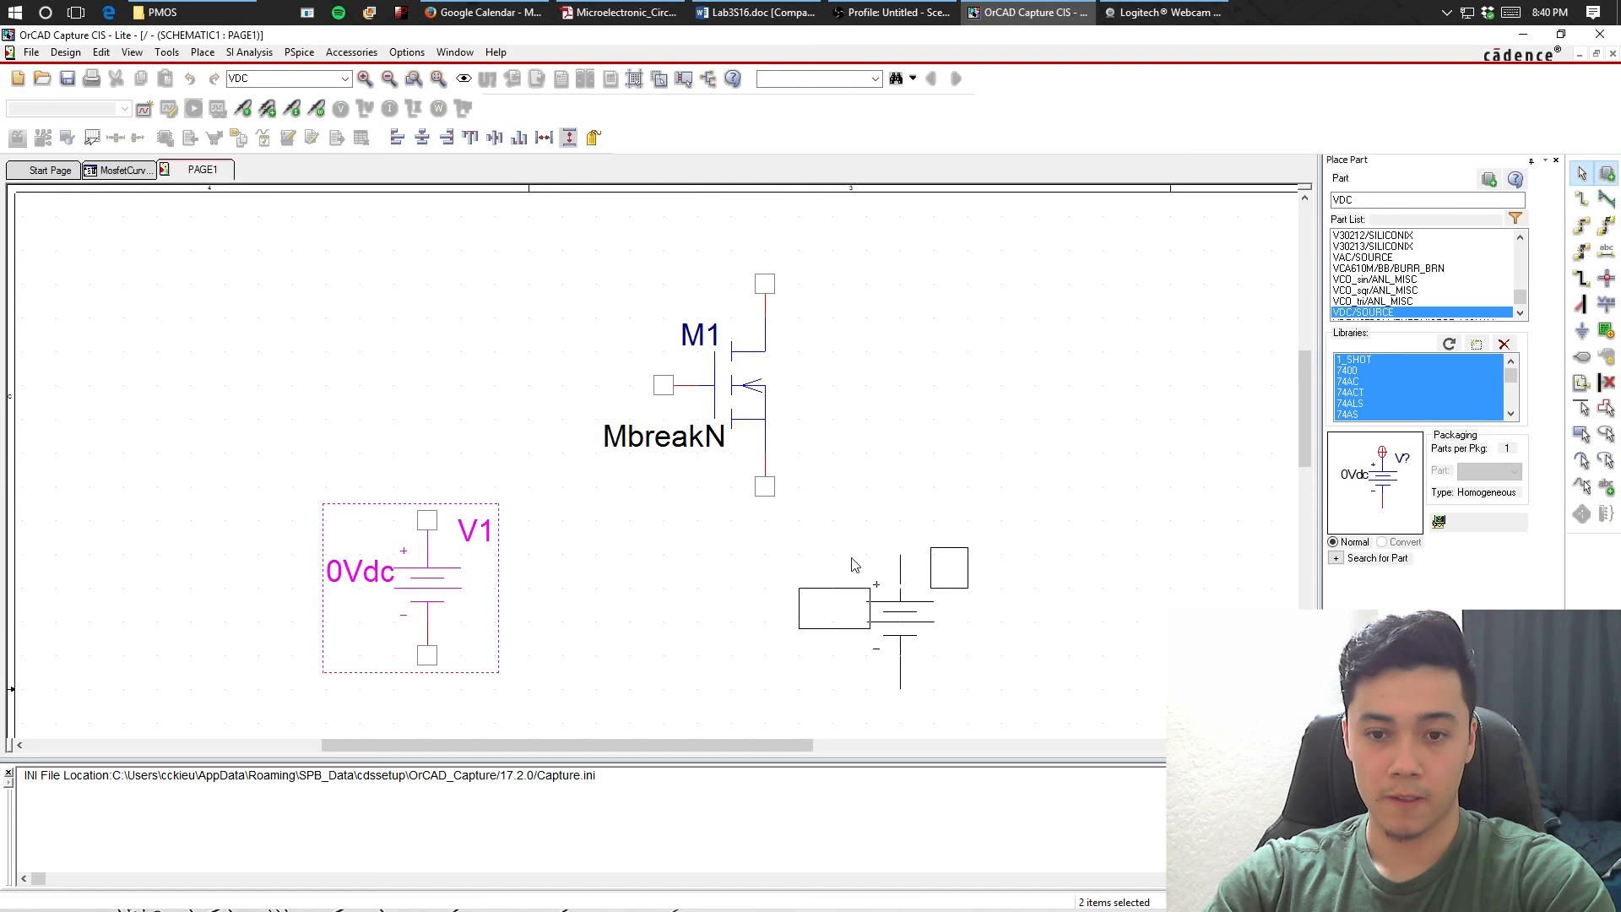
{"action": "key", "text": "Escape"}
{"action": "left_click", "coordinate": [878, 560]}
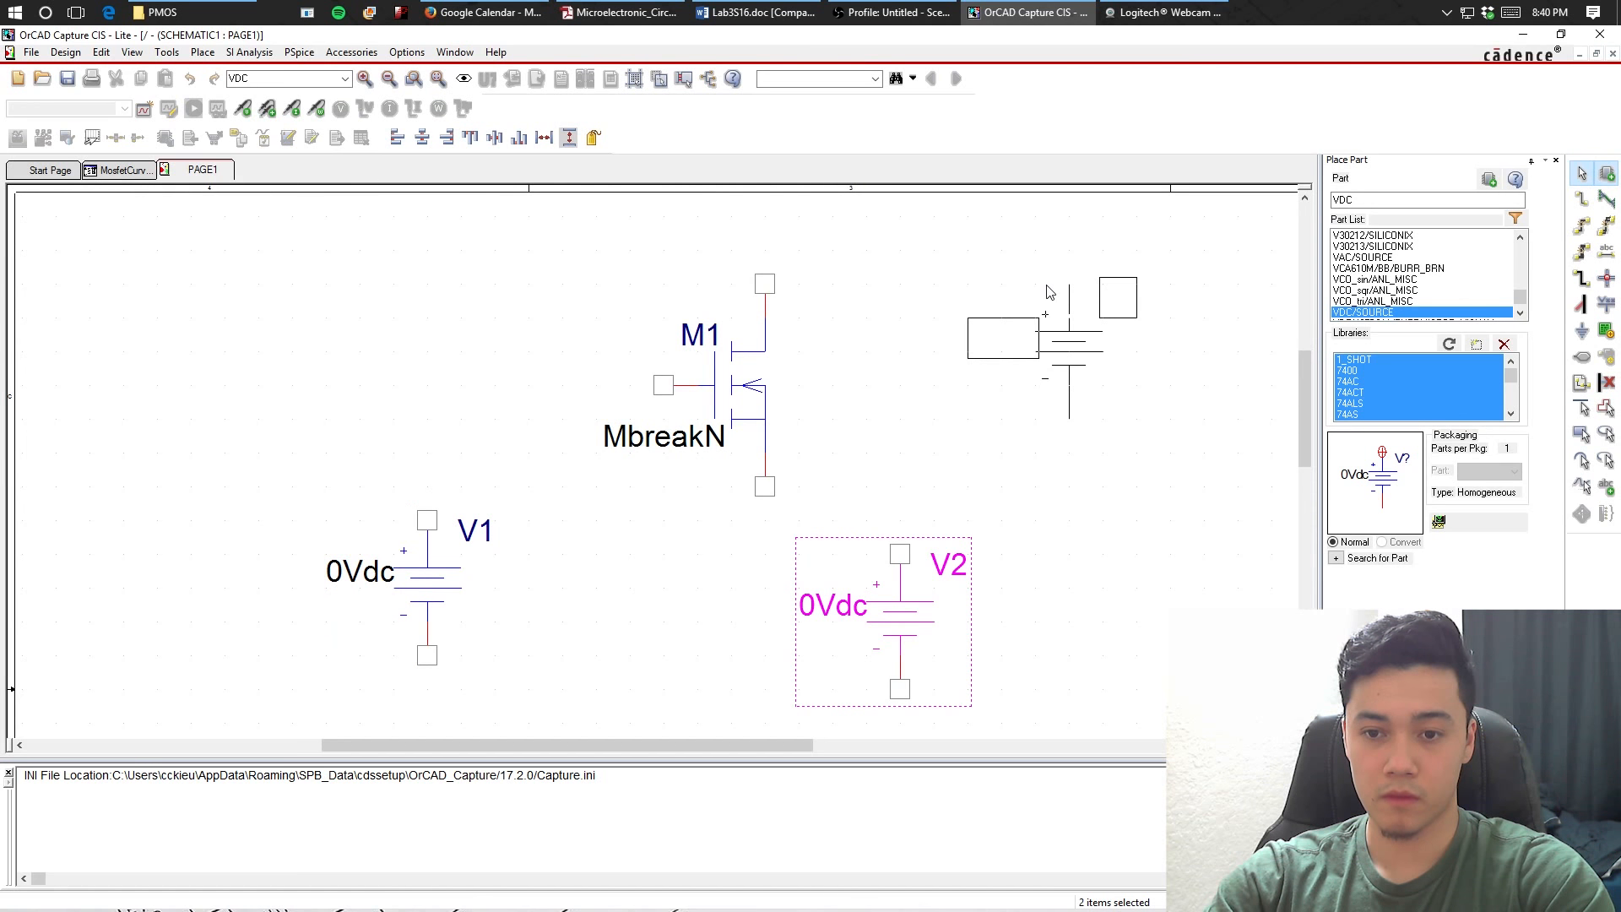
{"action": "left_click", "coordinate": [1042, 287]}
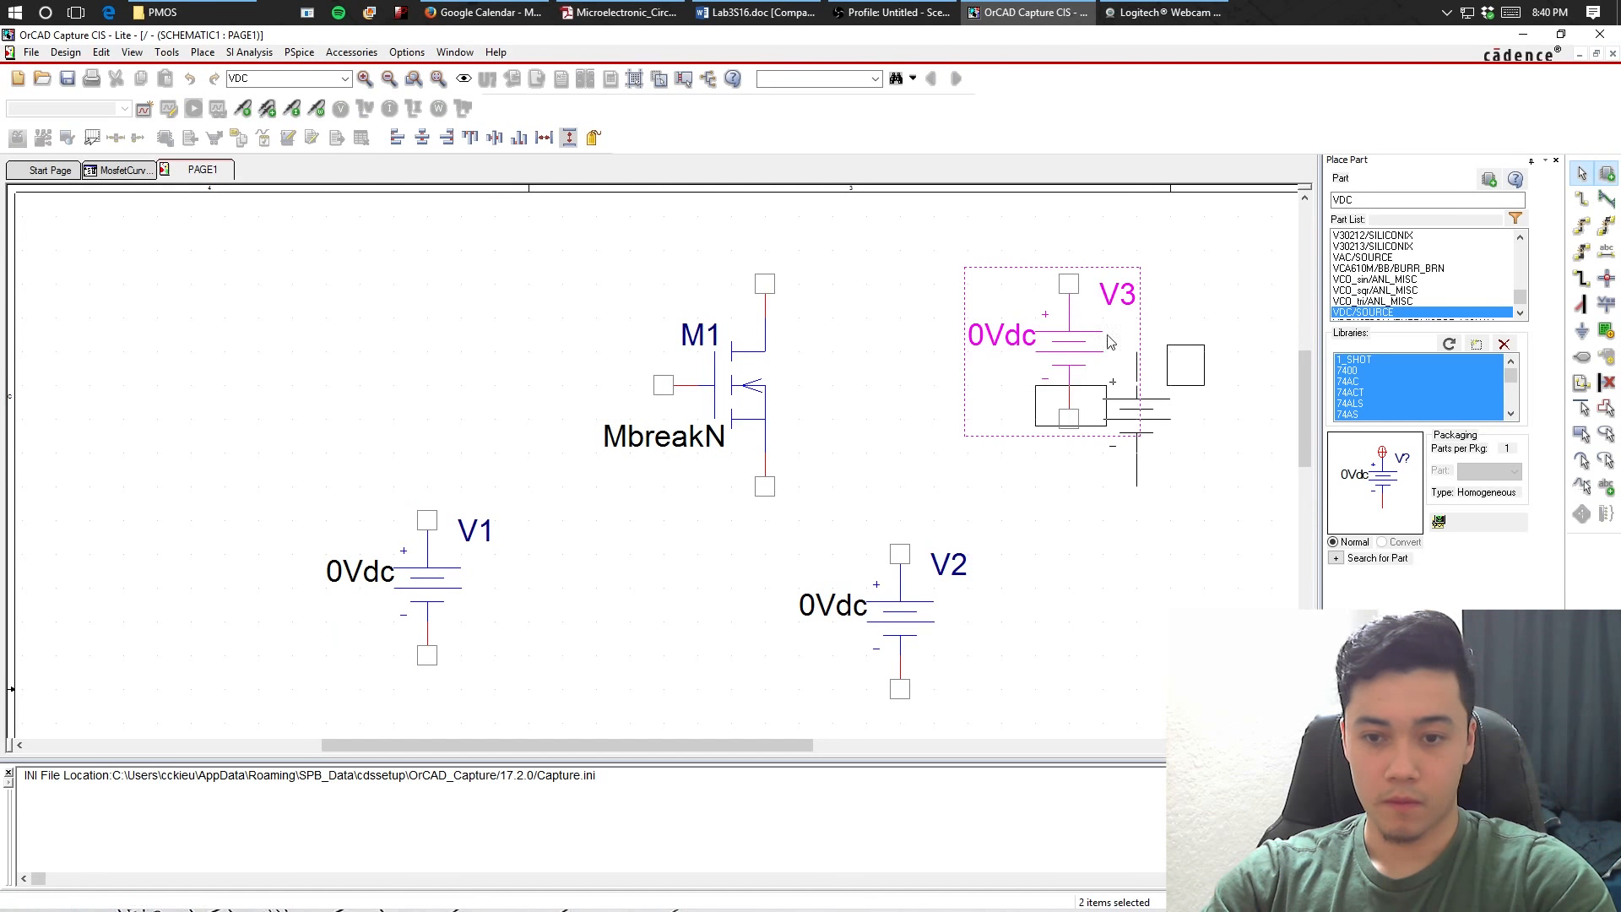
{"action": "key", "text": "Escape"}
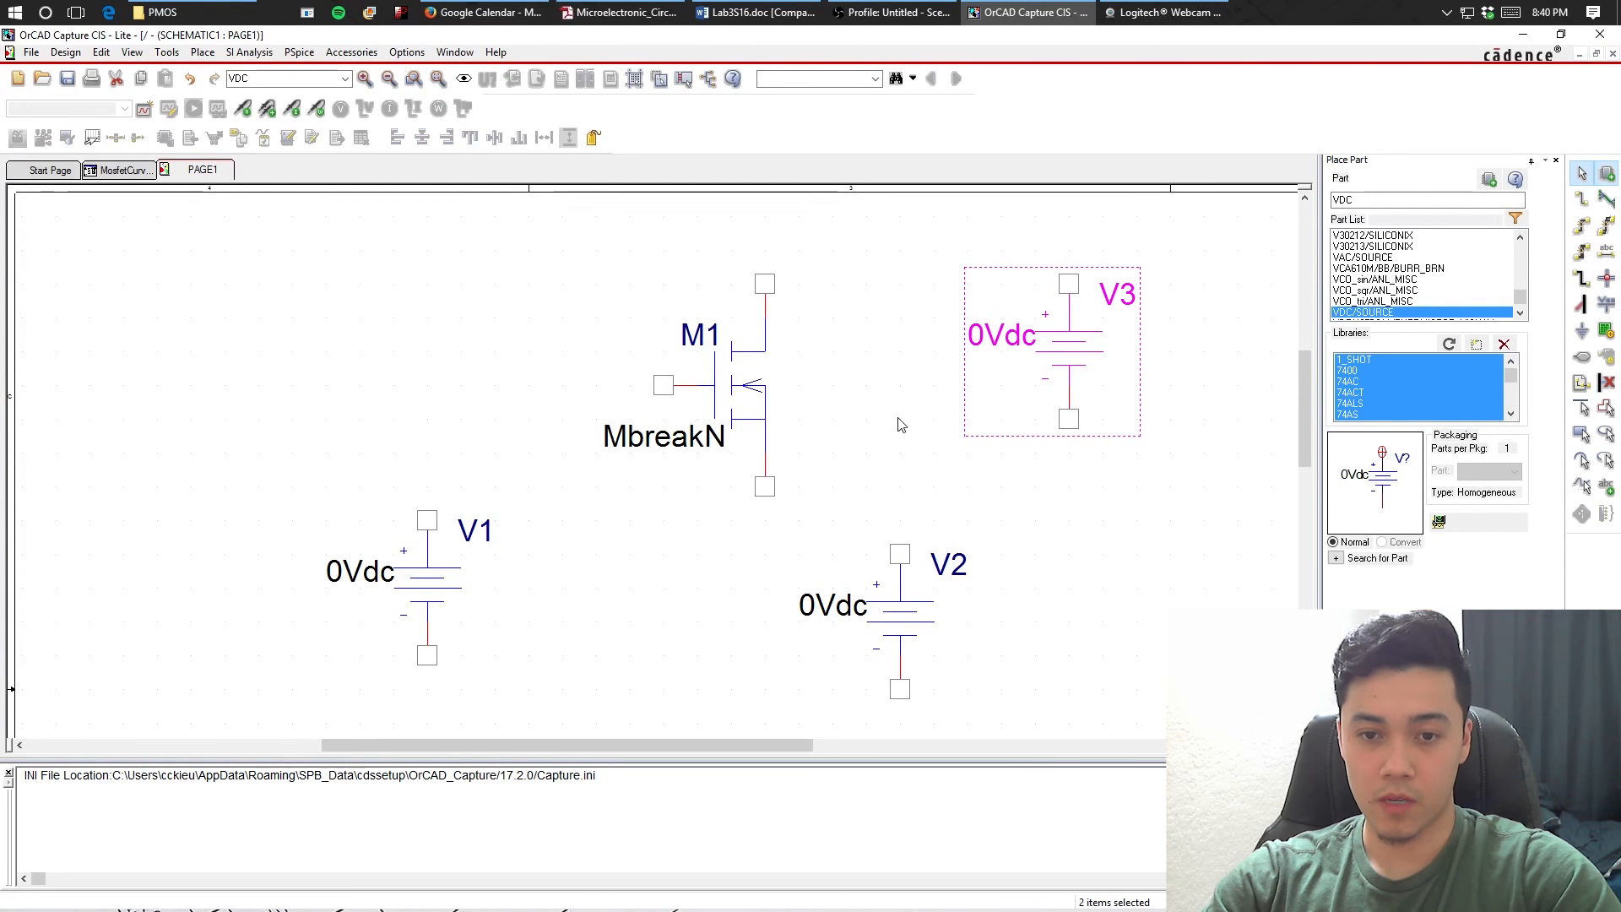
Place a 0/CAPSYM ground below V1 and V2, and one directly on the negative terminal of V3
{"action": "key", "text": "o"}
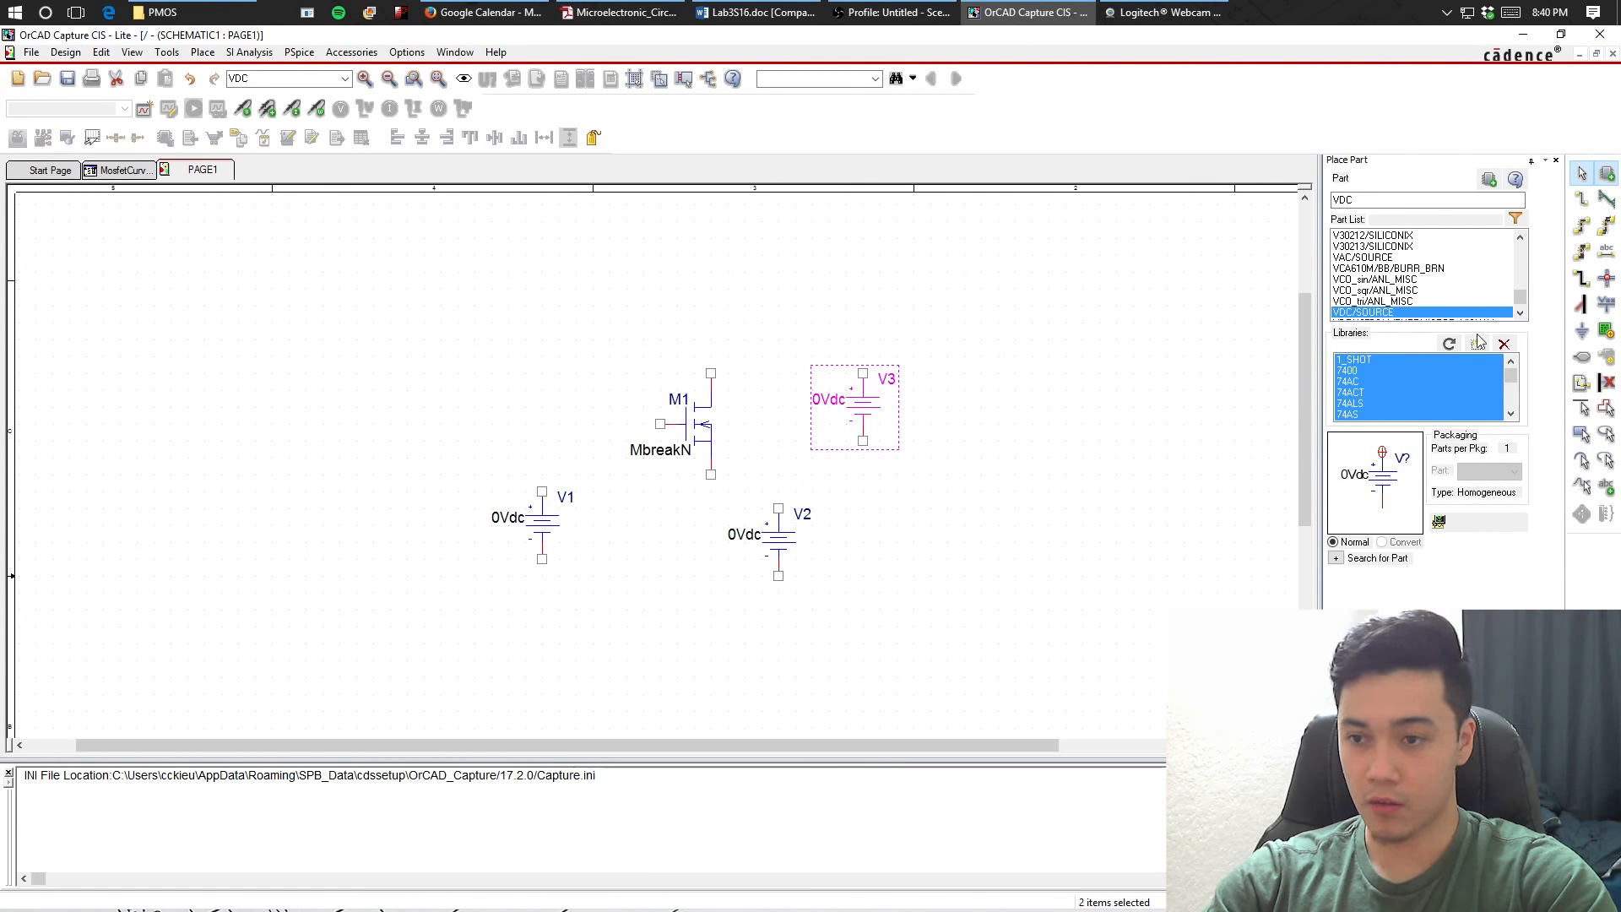
{"action": "left_click", "coordinate": [1583, 332]}
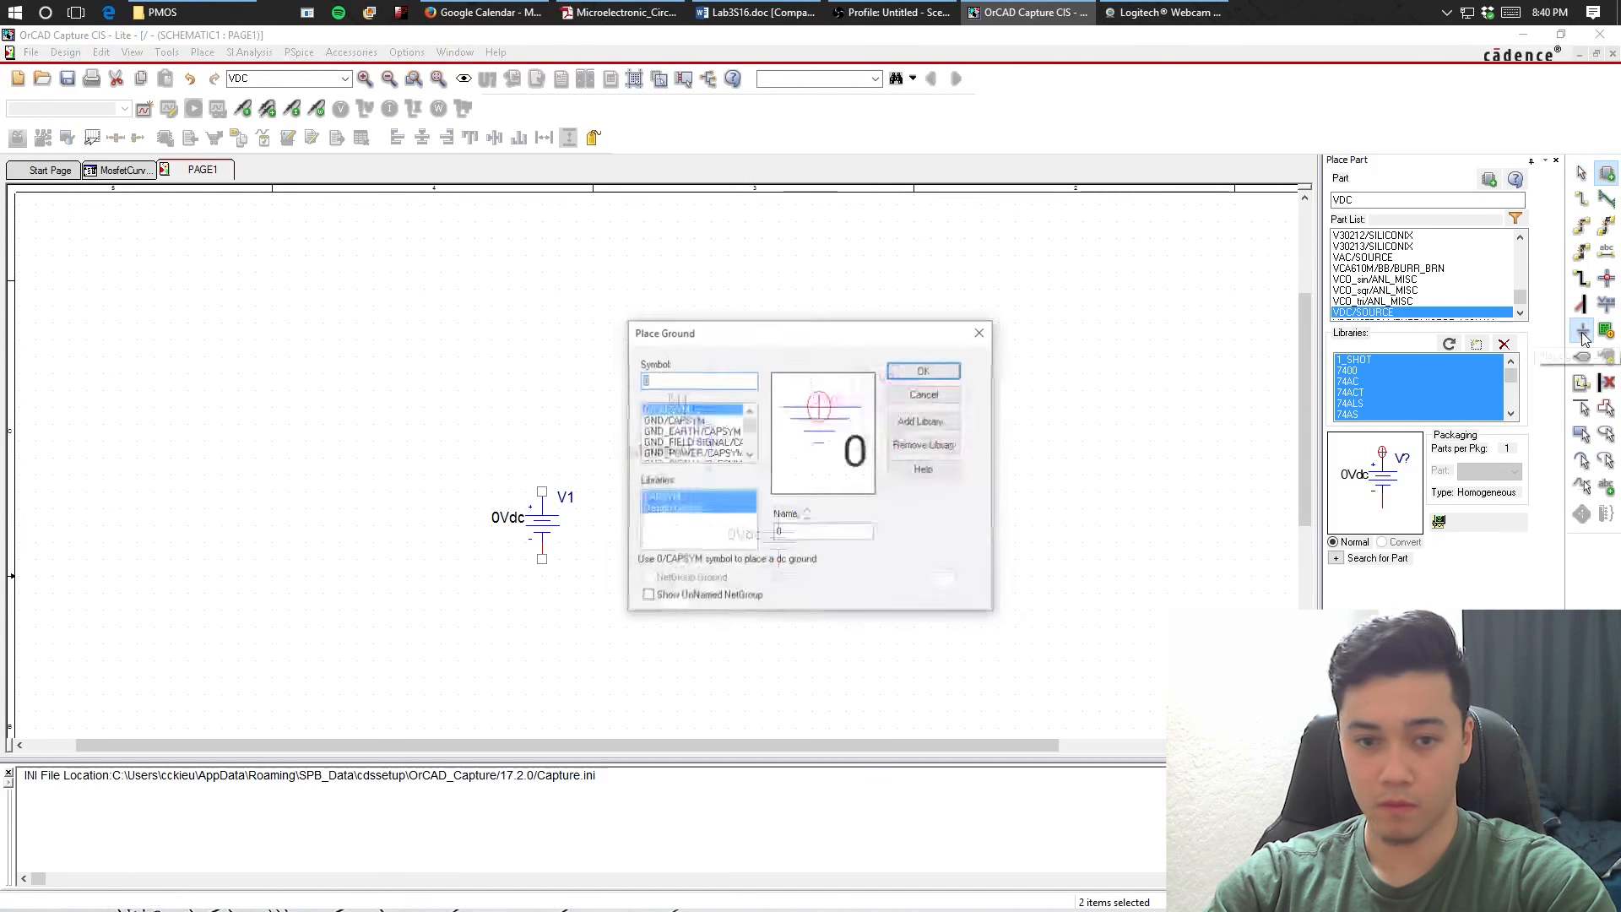
{"action": "left_click", "coordinate": [923, 370]}
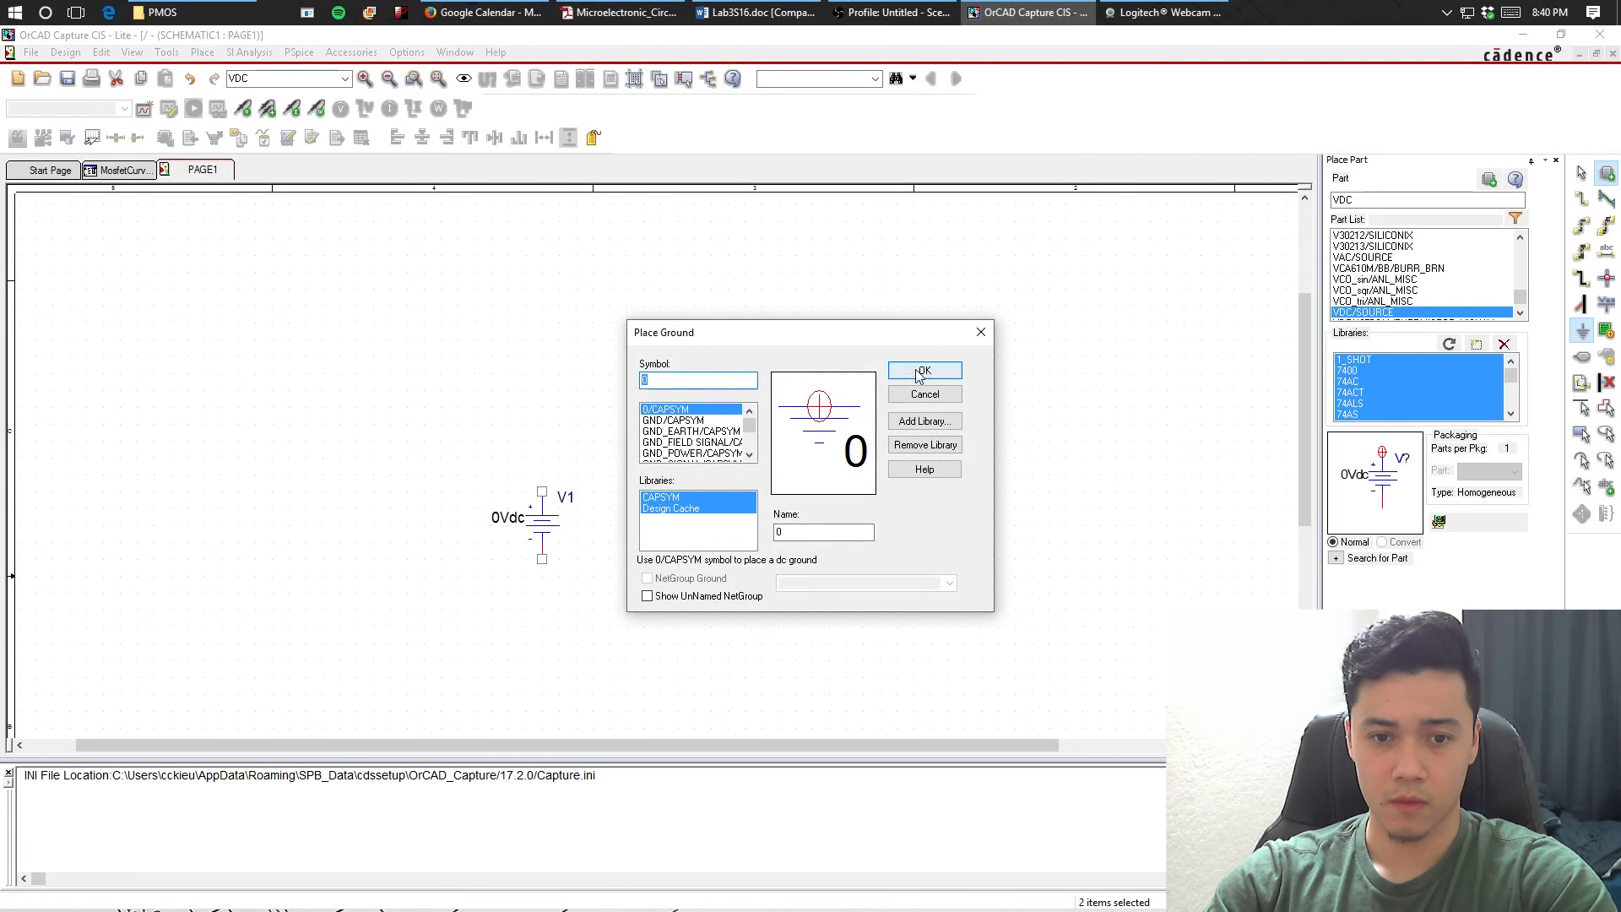
{"action": "left_click", "coordinate": [543, 631]}
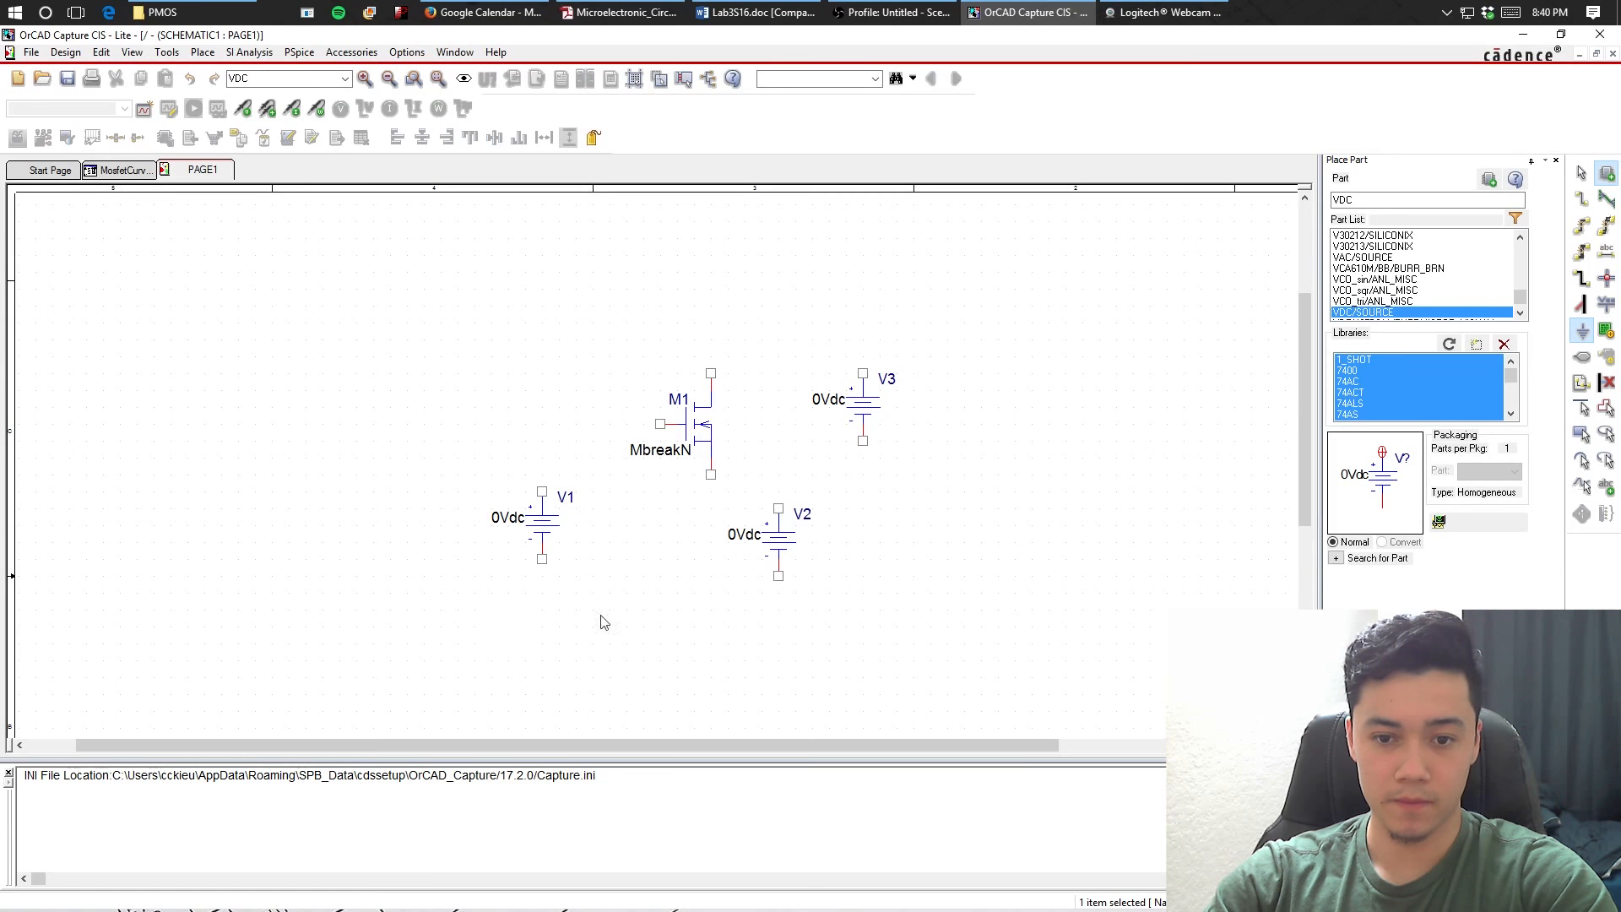
{"action": "left_click", "coordinate": [779, 631]}
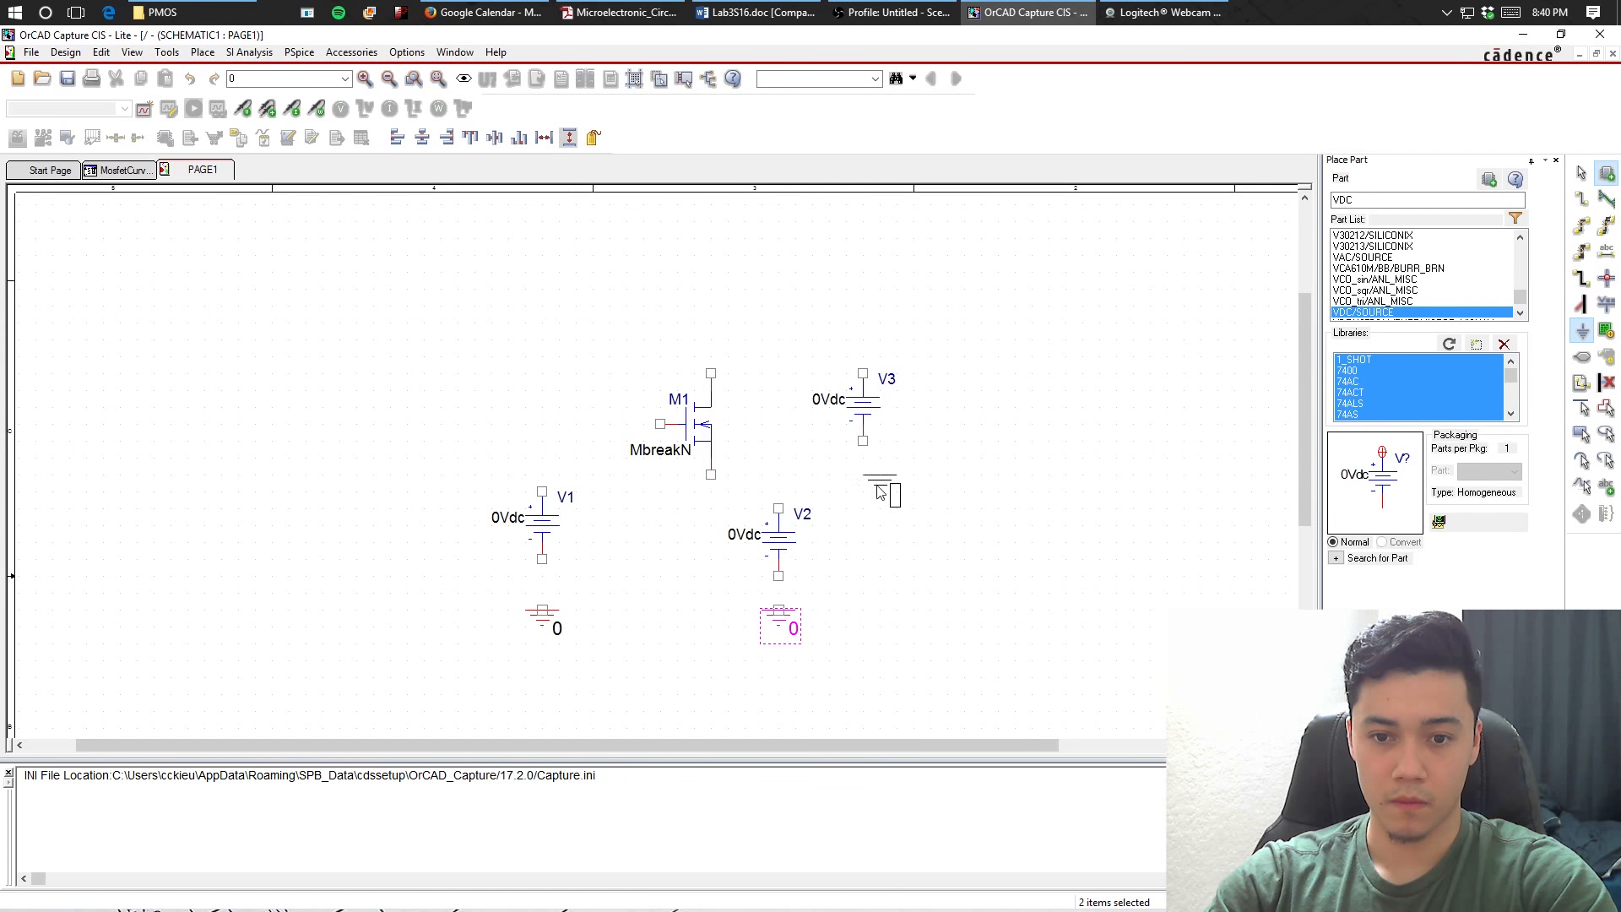
{"action": "left_click", "coordinate": [864, 460]}
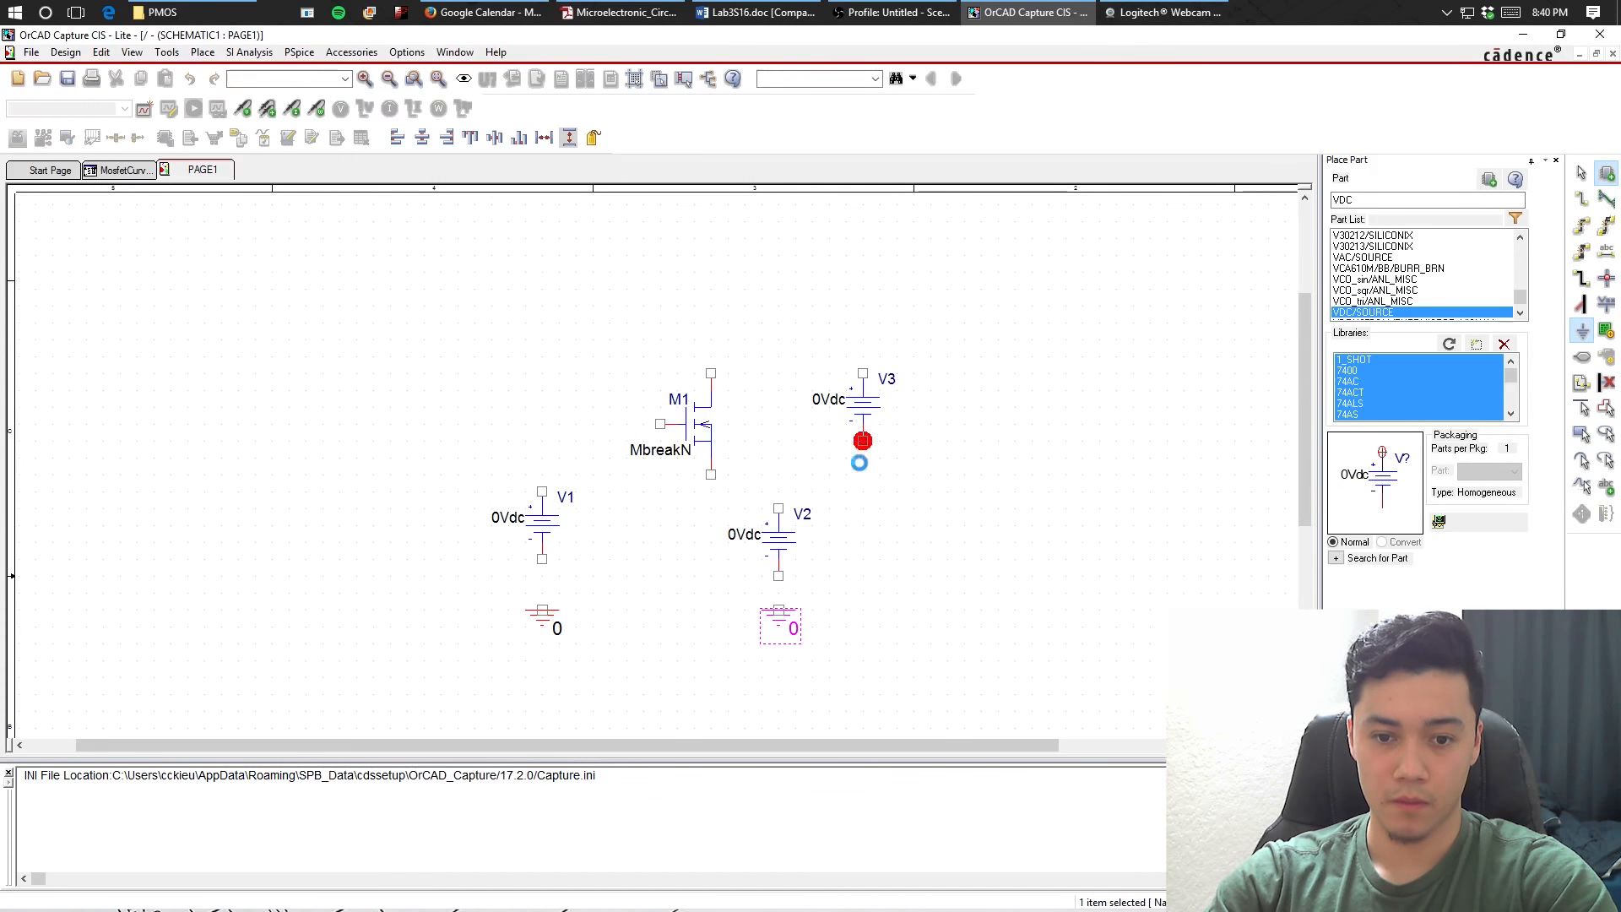
{"action": "key", "text": "Escape"}
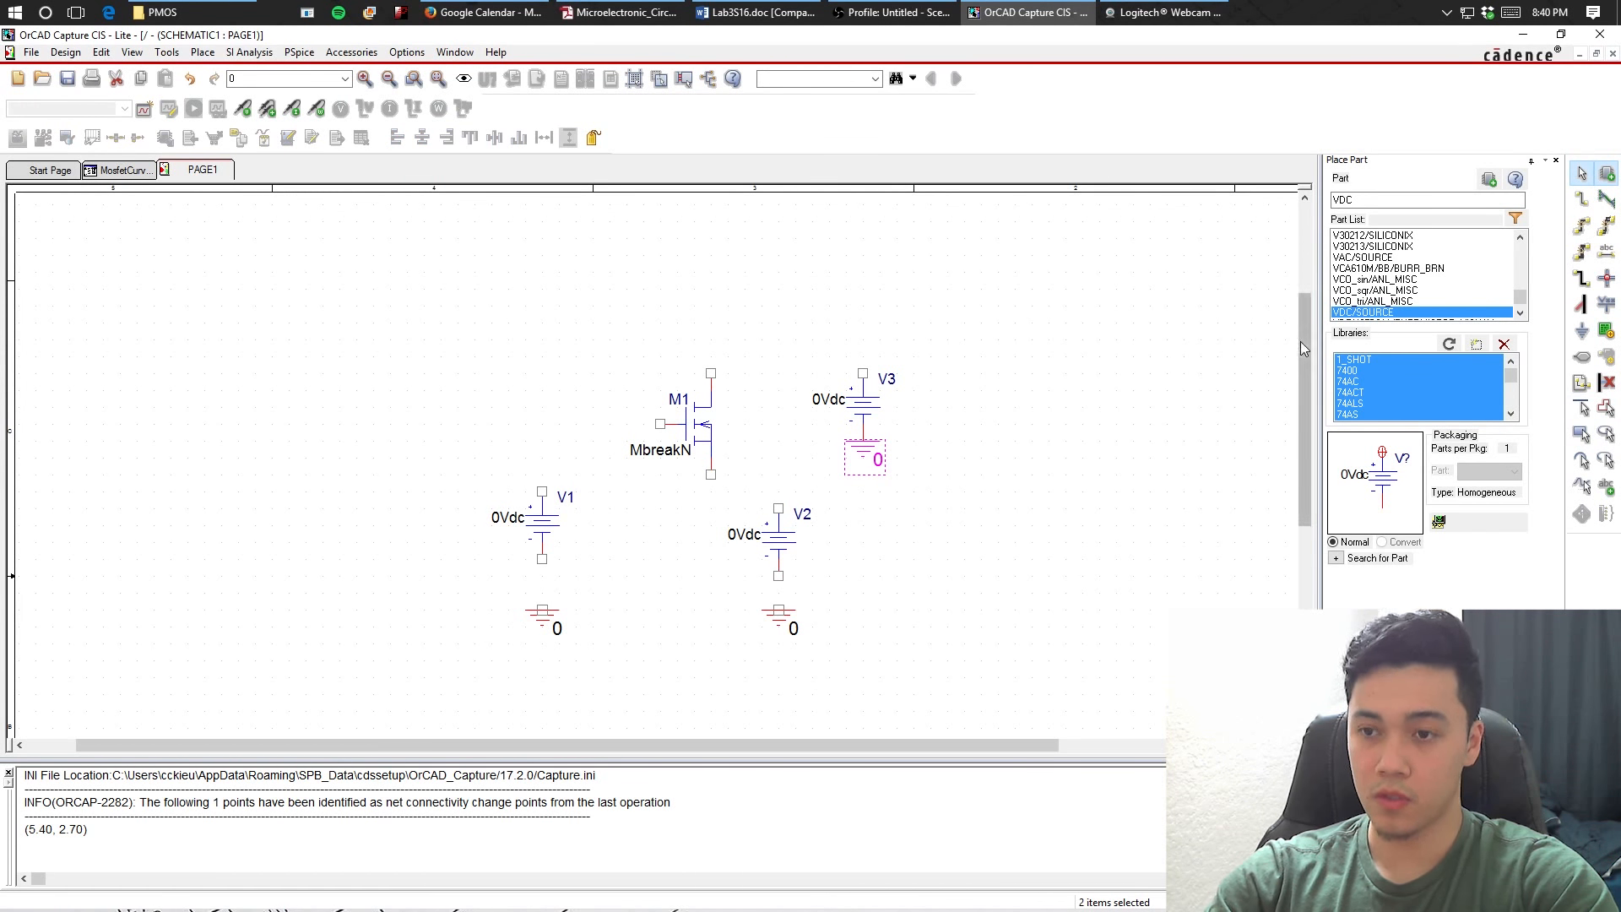
Wire the drain of MOSFET M1 to the positive terminal of V3
{"action": "left_click", "coordinate": [1582, 205]}
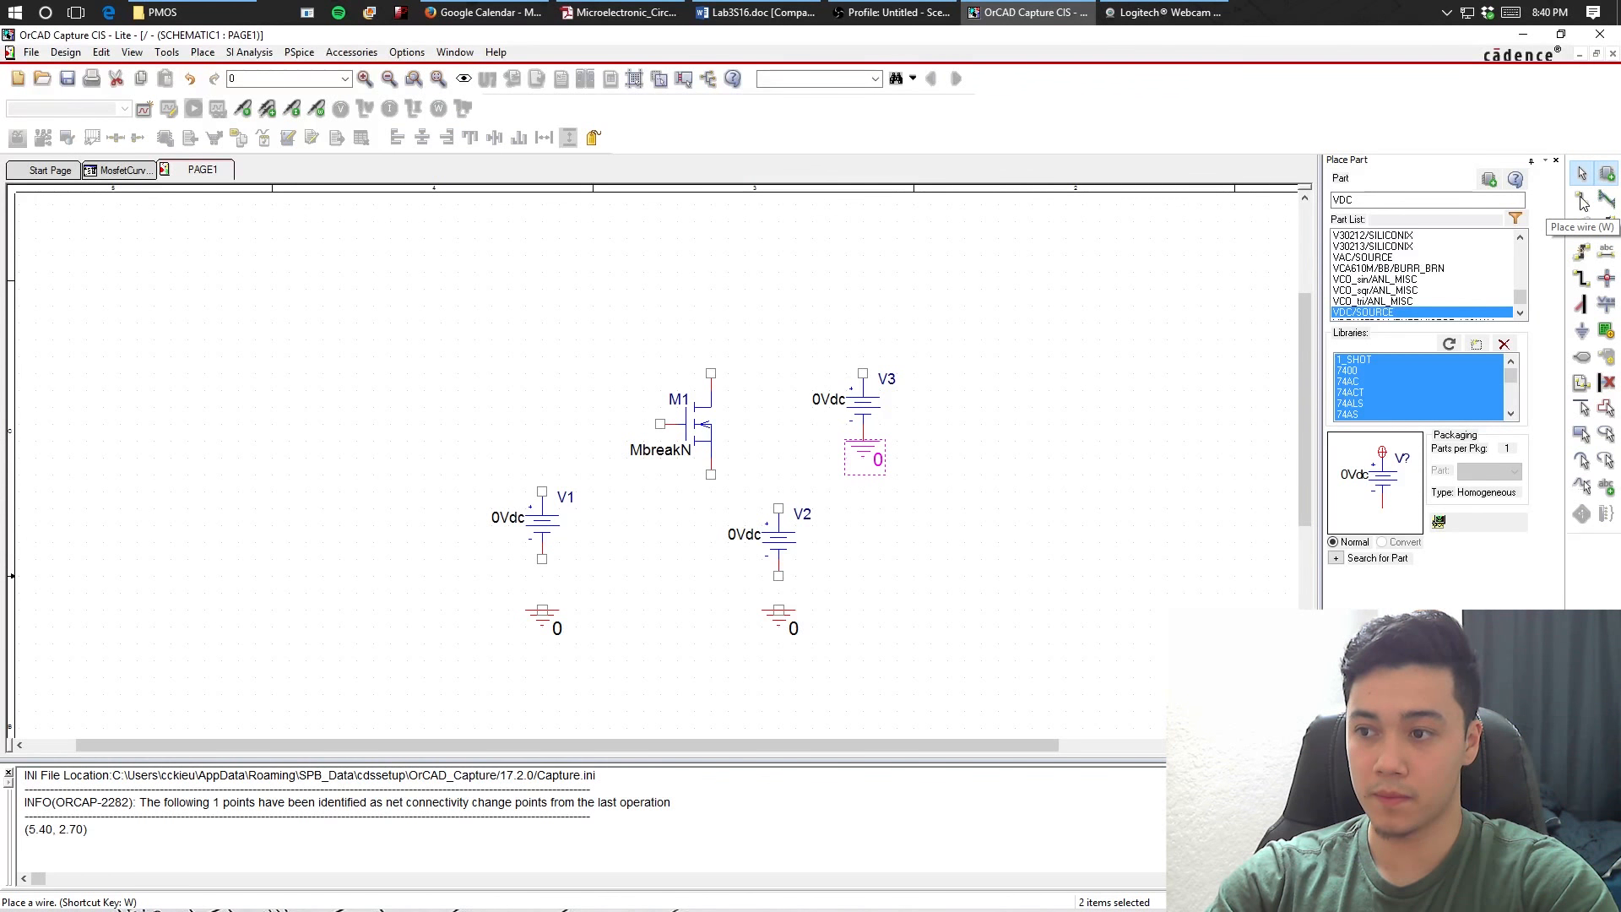
{"action": "left_click", "coordinate": [710, 372]}
{"action": "left_click", "coordinate": [862, 372]}
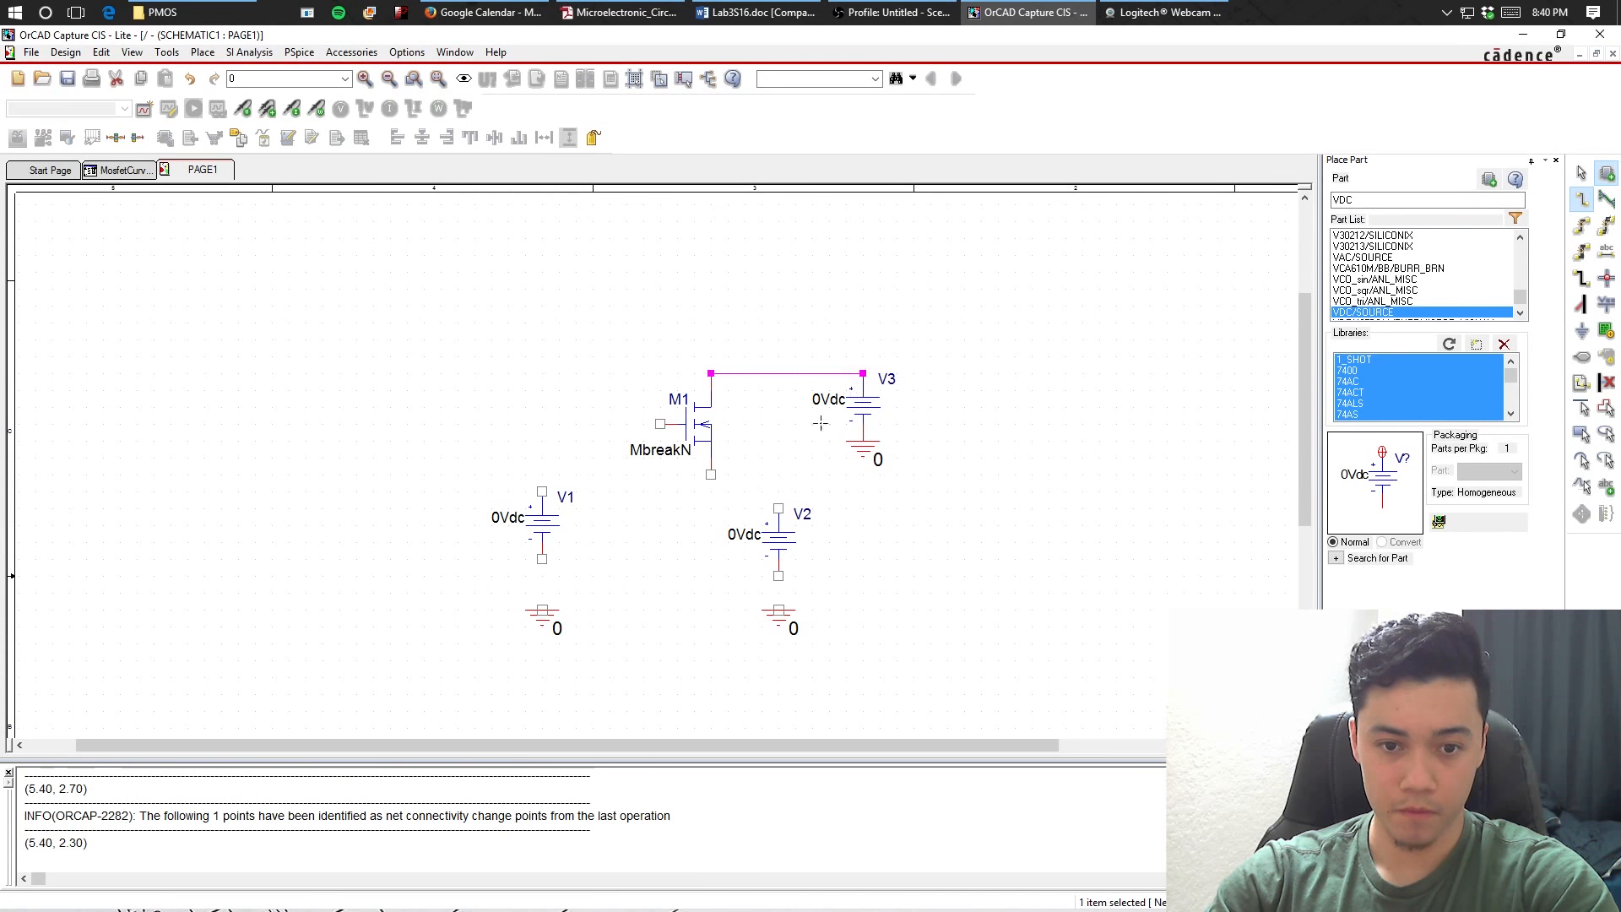
Wire the source of MOSFET M1 to the positive terminal of V2, and its gate to the positive terminal of V1
{"action": "left_click", "coordinate": [711, 474]}
{"action": "left_click", "coordinate": [778, 507]}
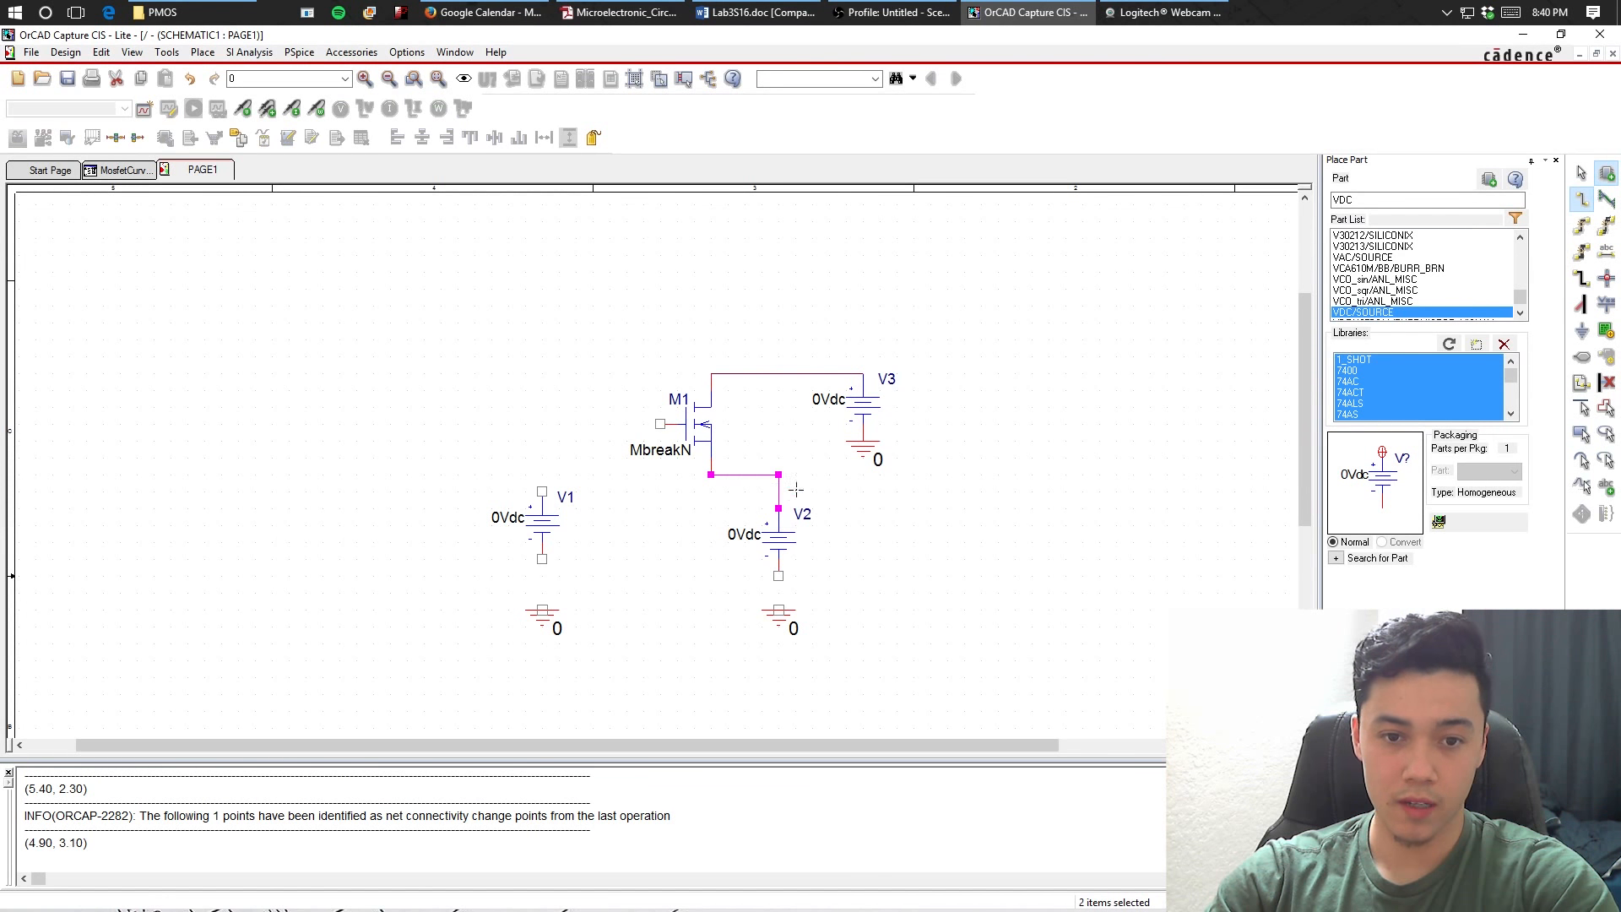
{"action": "left_click", "coordinate": [659, 423]}
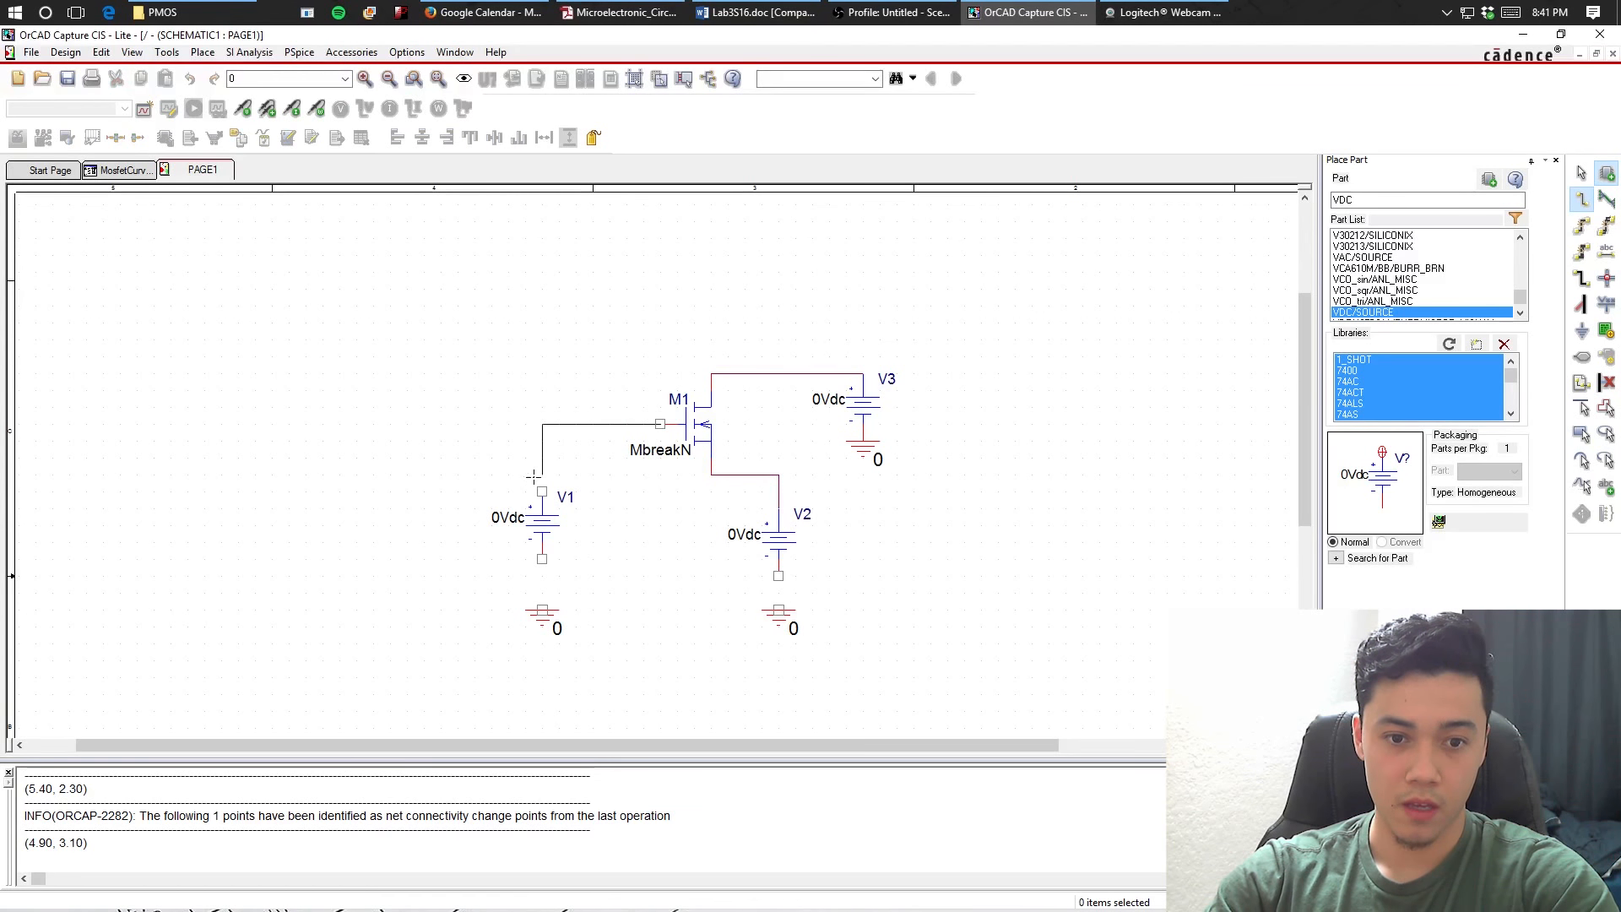
{"action": "left_click", "coordinate": [541, 491]}
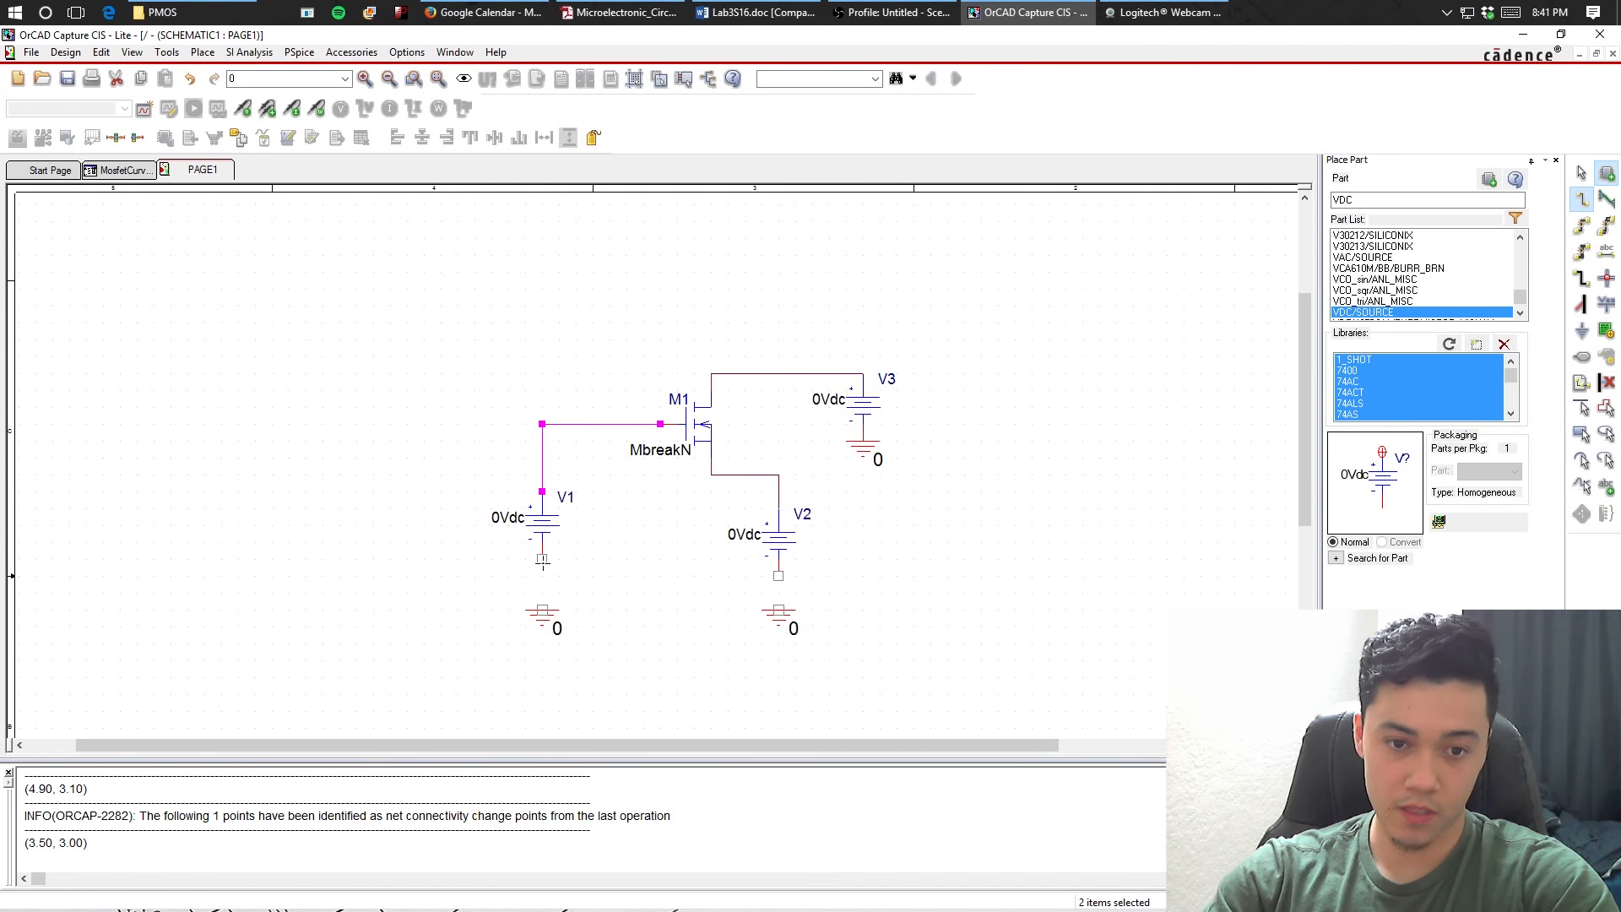
Wire the negative terminals of V1 and V2 to the ground symbols below them
{"action": "left_click", "coordinate": [542, 559]}
{"action": "left_click", "coordinate": [542, 610]}
{"action": "left_click", "coordinate": [777, 575]}
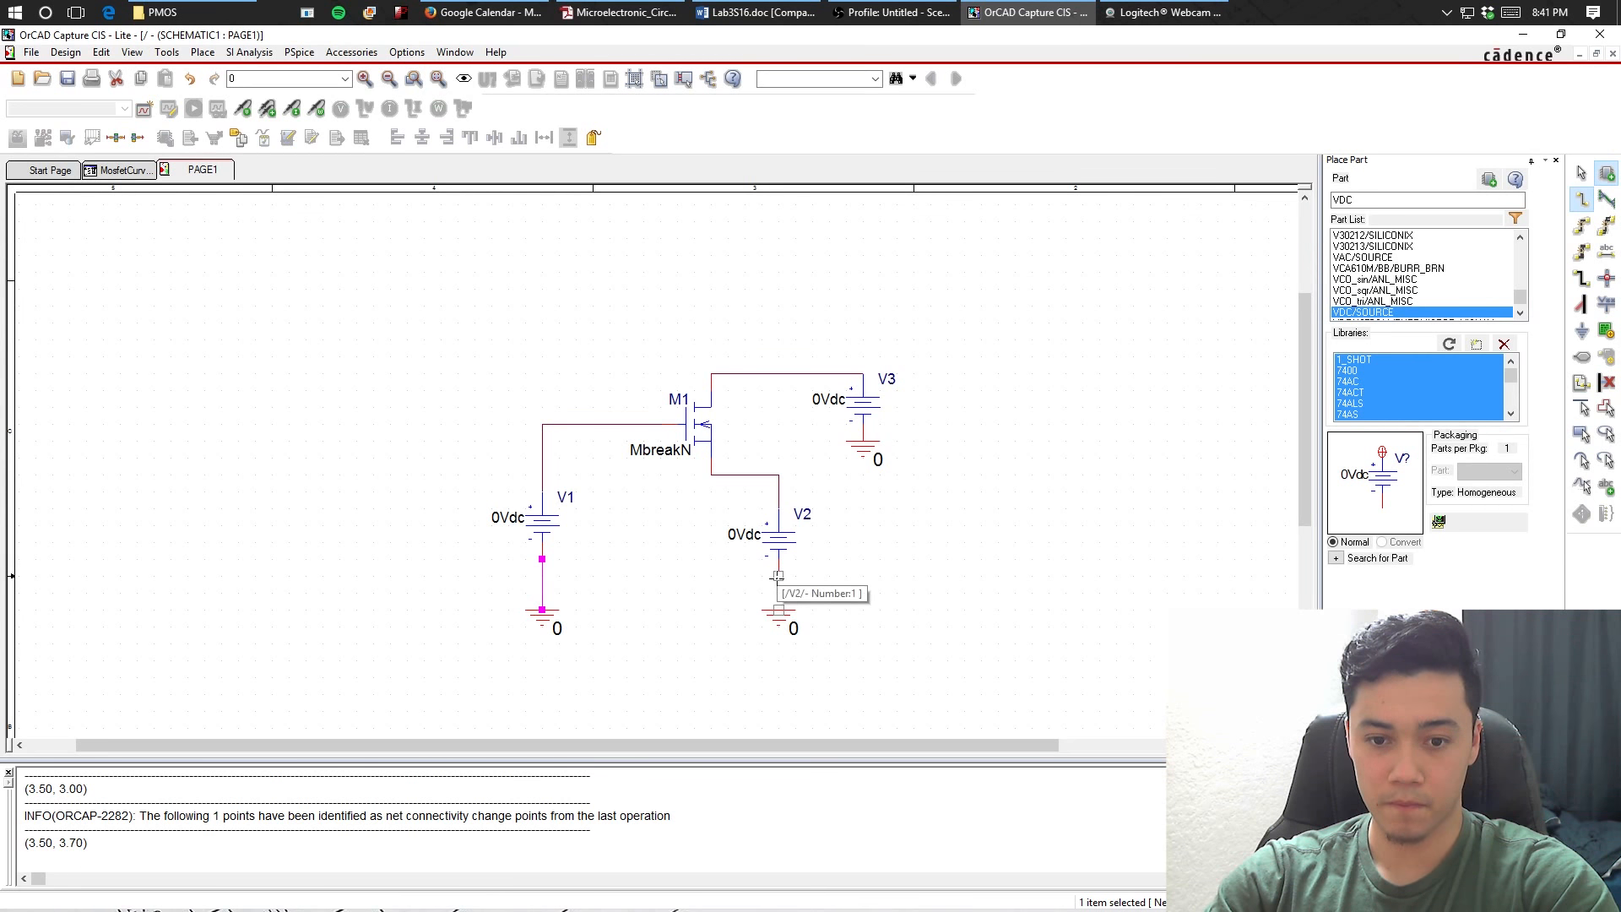
{"action": "left_click", "coordinate": [779, 610]}
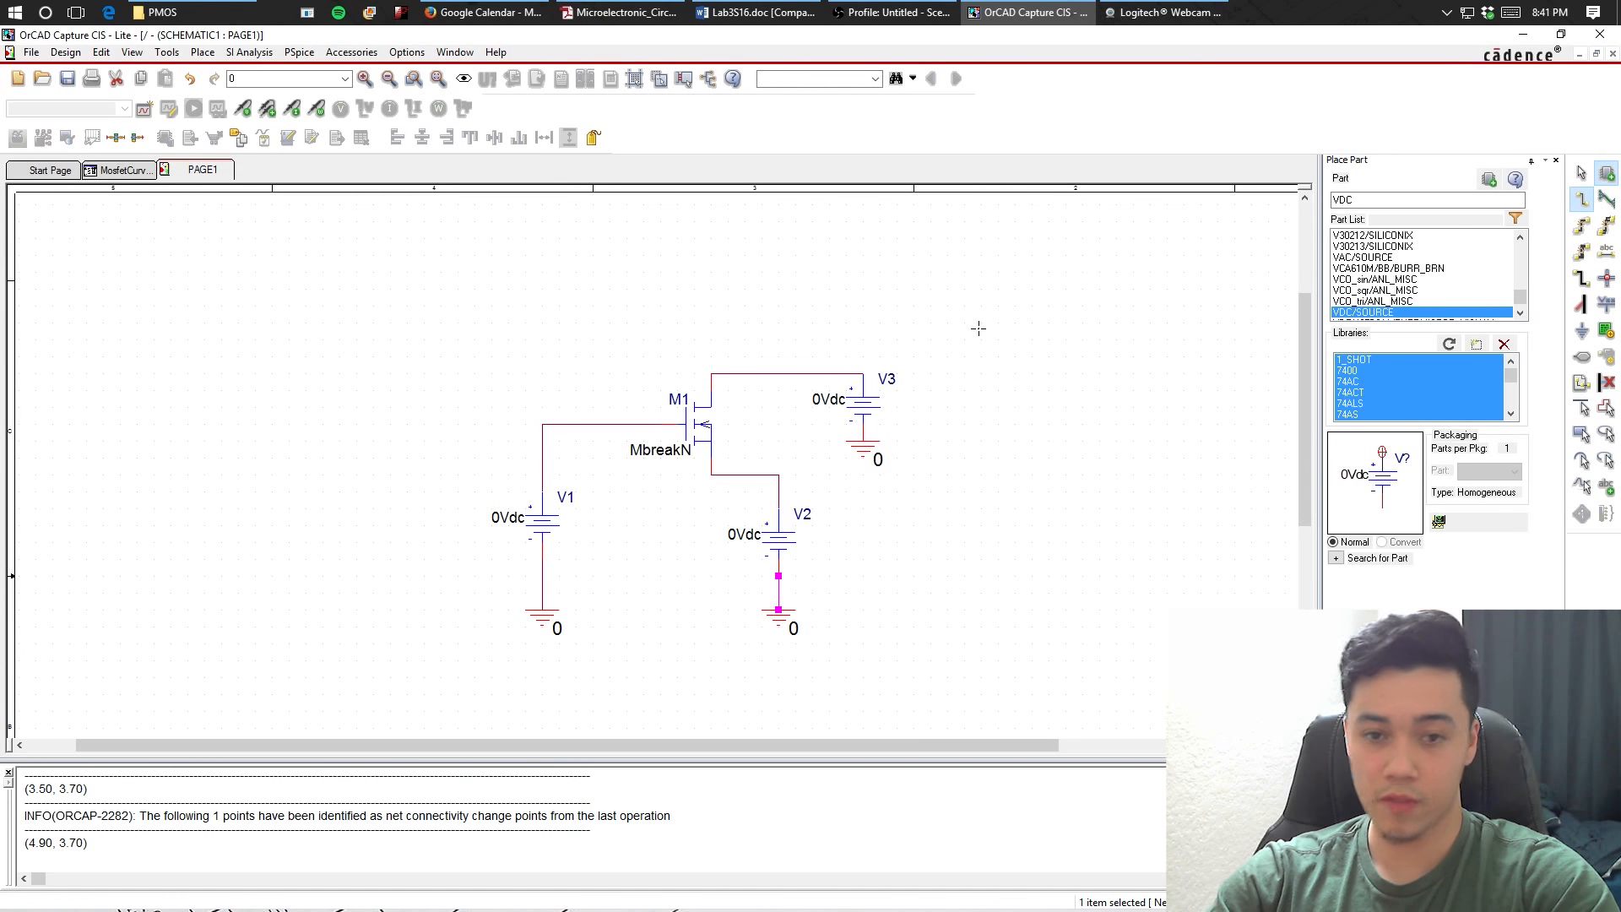
{"action": "key", "text": "Escape"}
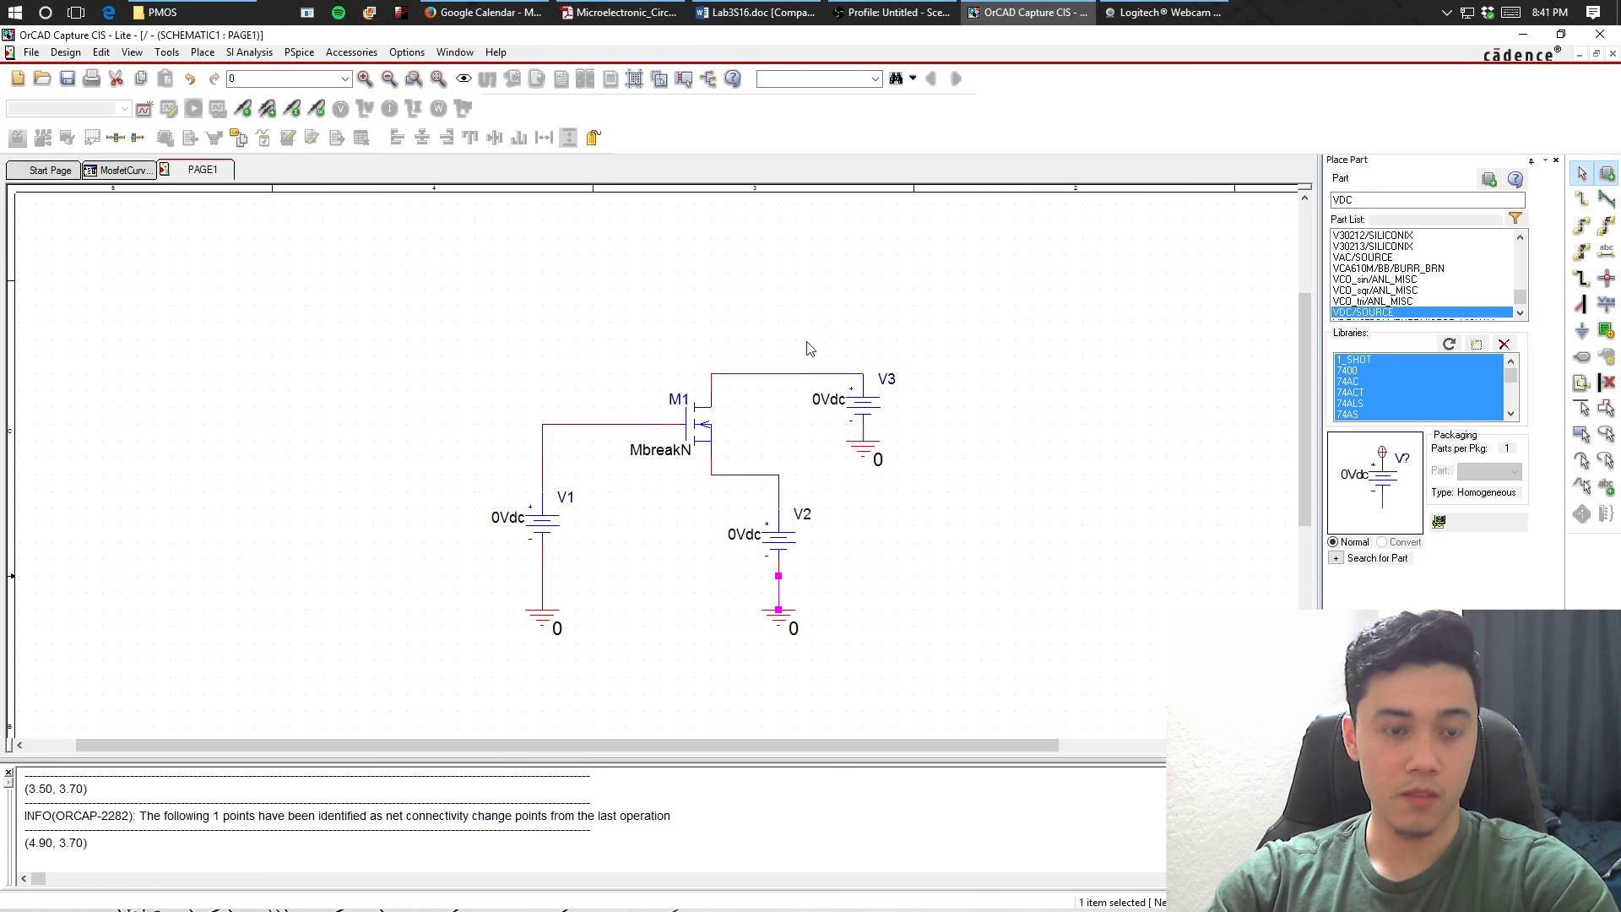
Create a new simulation profile named NmosCurve without inheriting from another profile
{"action": "left_click", "coordinate": [144, 112]}
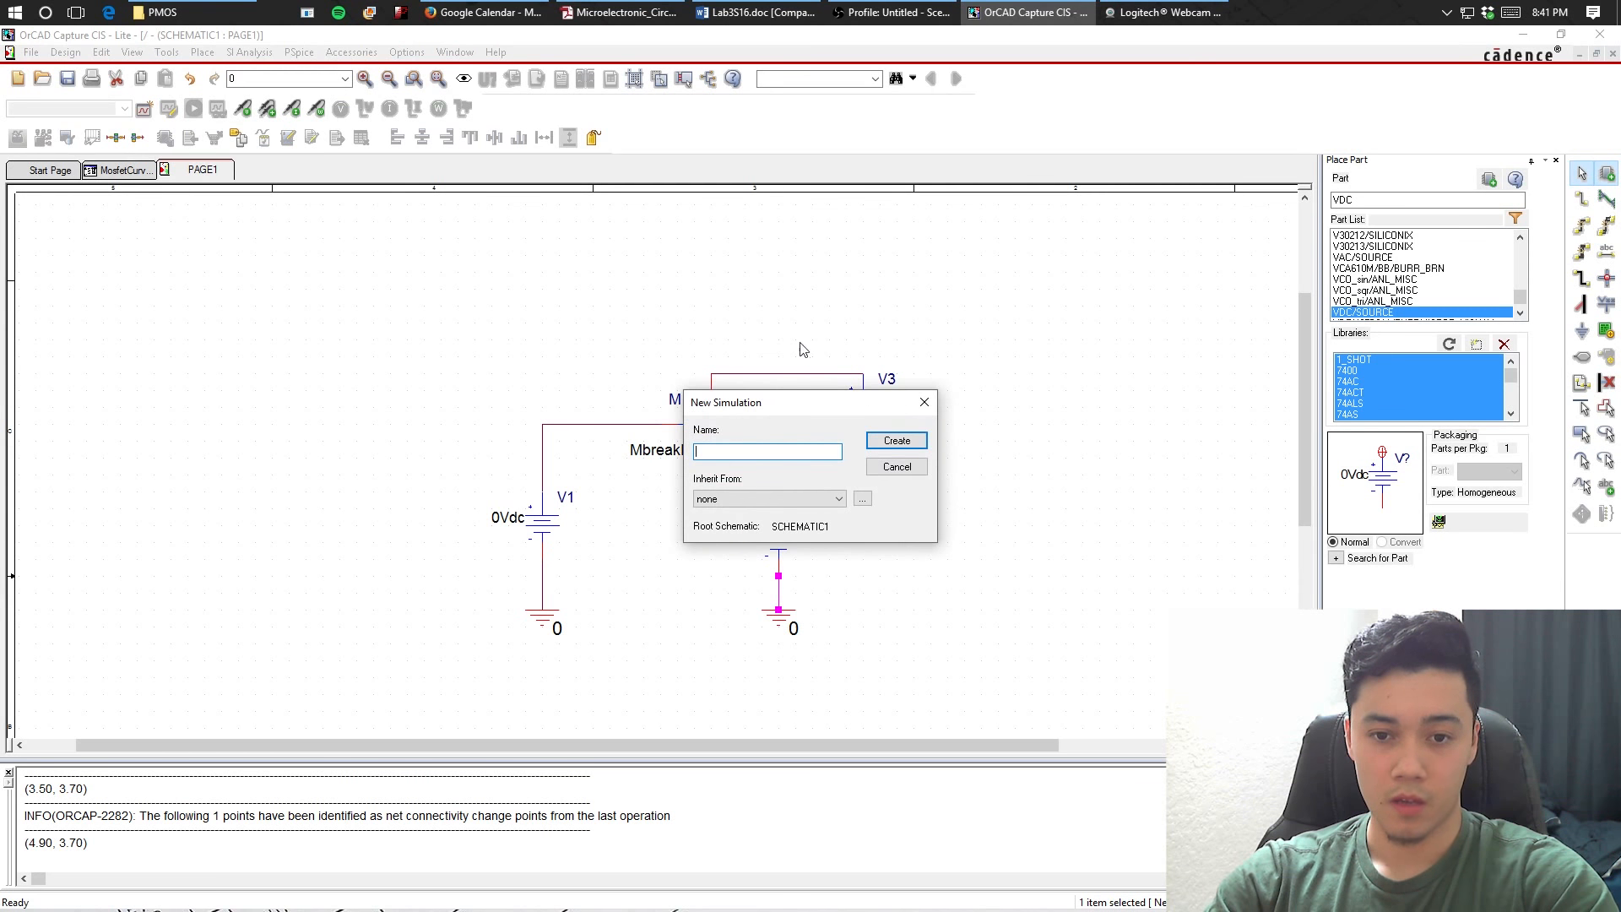
{"action": "left_click_drag", "start_coordinate": [785, 405], "coordinate": [1073, 262]}
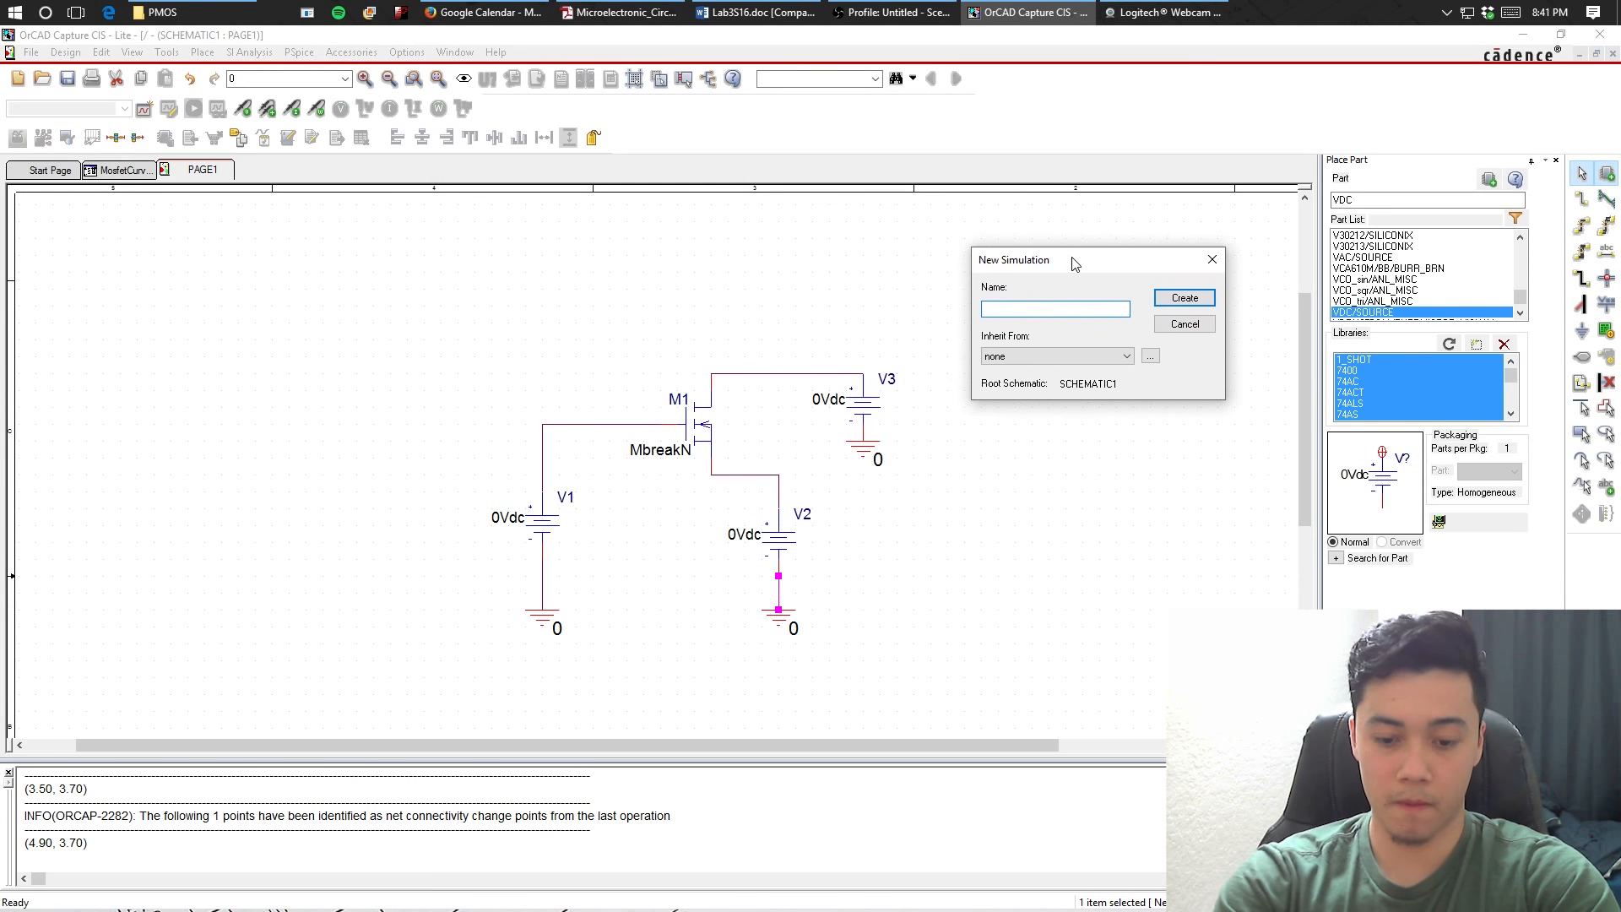
{"action": "type", "text": "NmosCurve"}
{"action": "left_click", "coordinate": [1178, 295]}
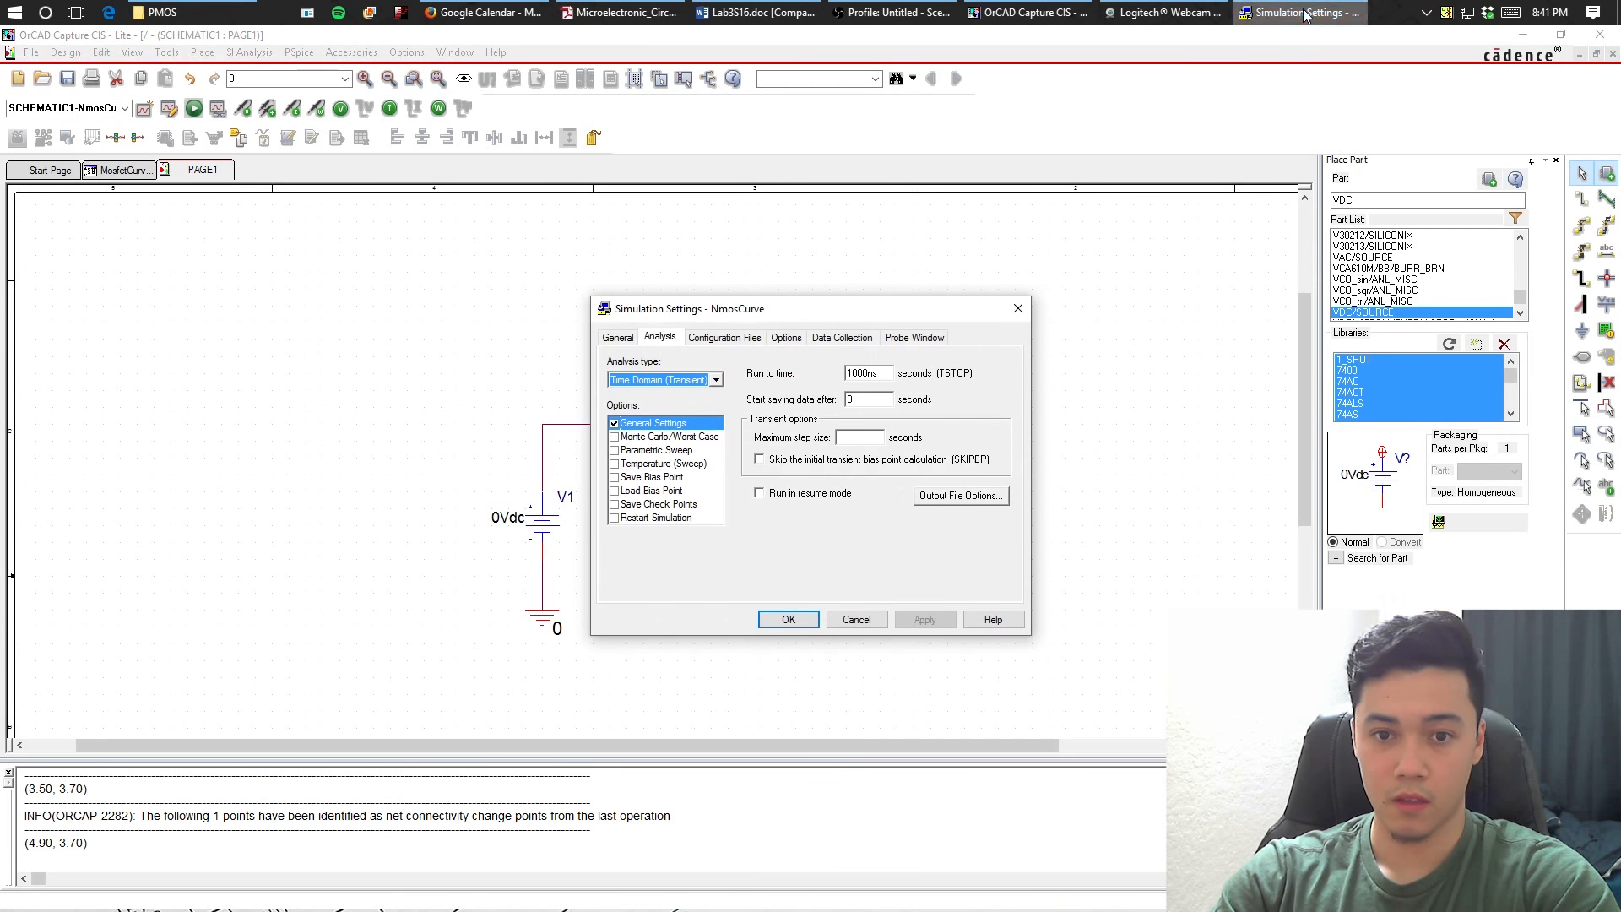
Set the analysis type of the NmosCurve simulation profile to DC Sweep
{"action": "left_click_drag", "start_coordinate": [896, 321], "coordinate": [1112, 205]}
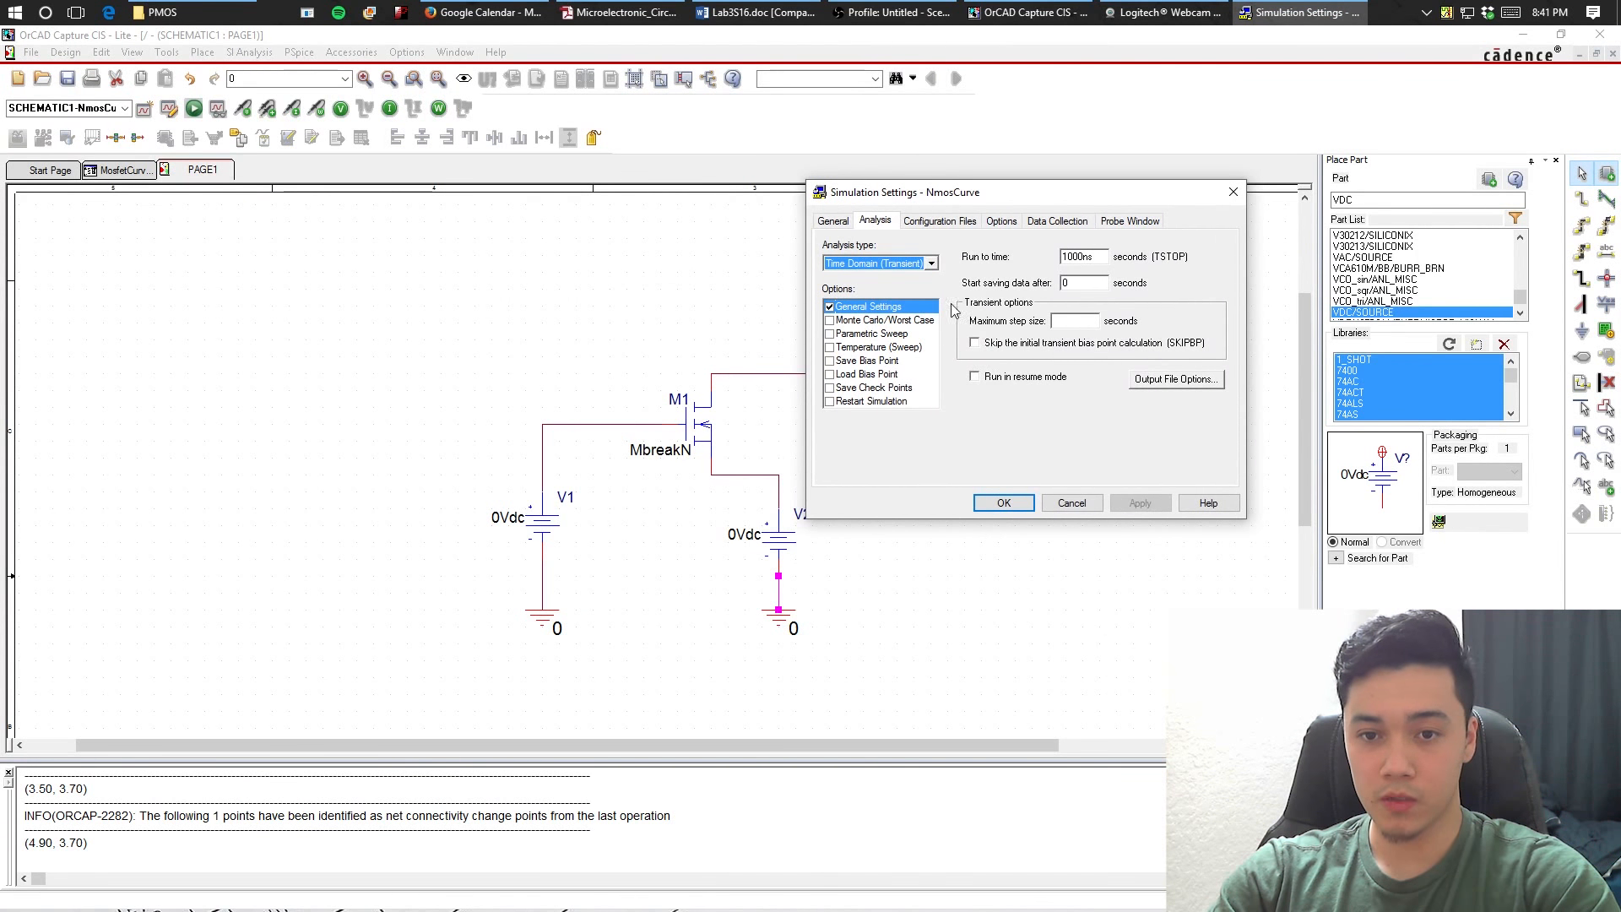
{"action": "left_click", "coordinate": [929, 265]}
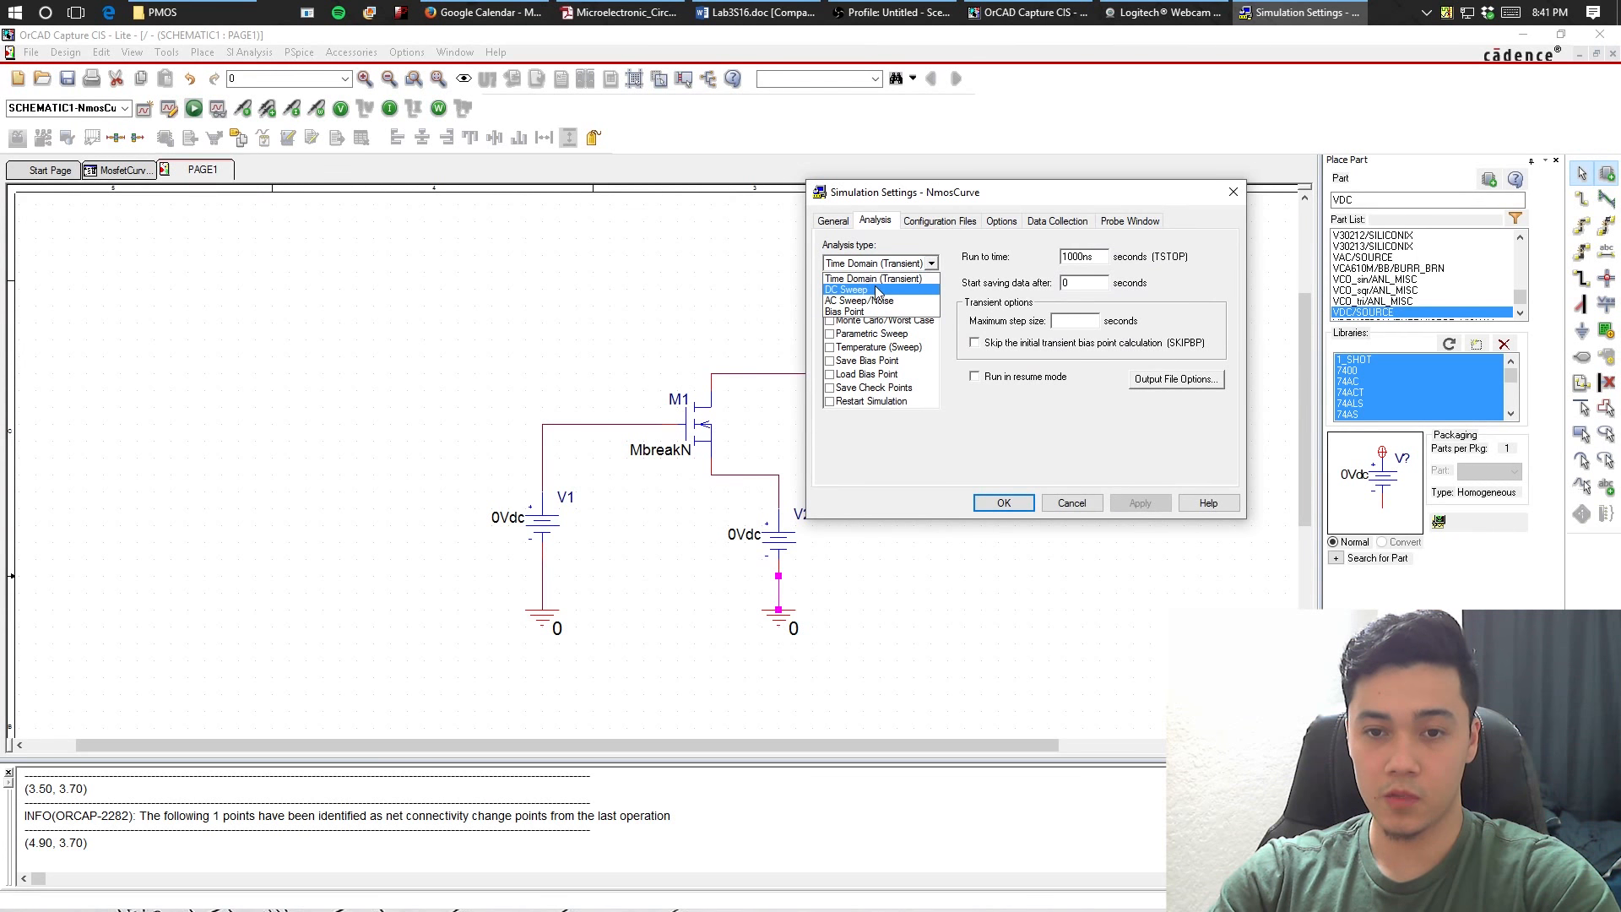
{"action": "left_click", "coordinate": [878, 290]}
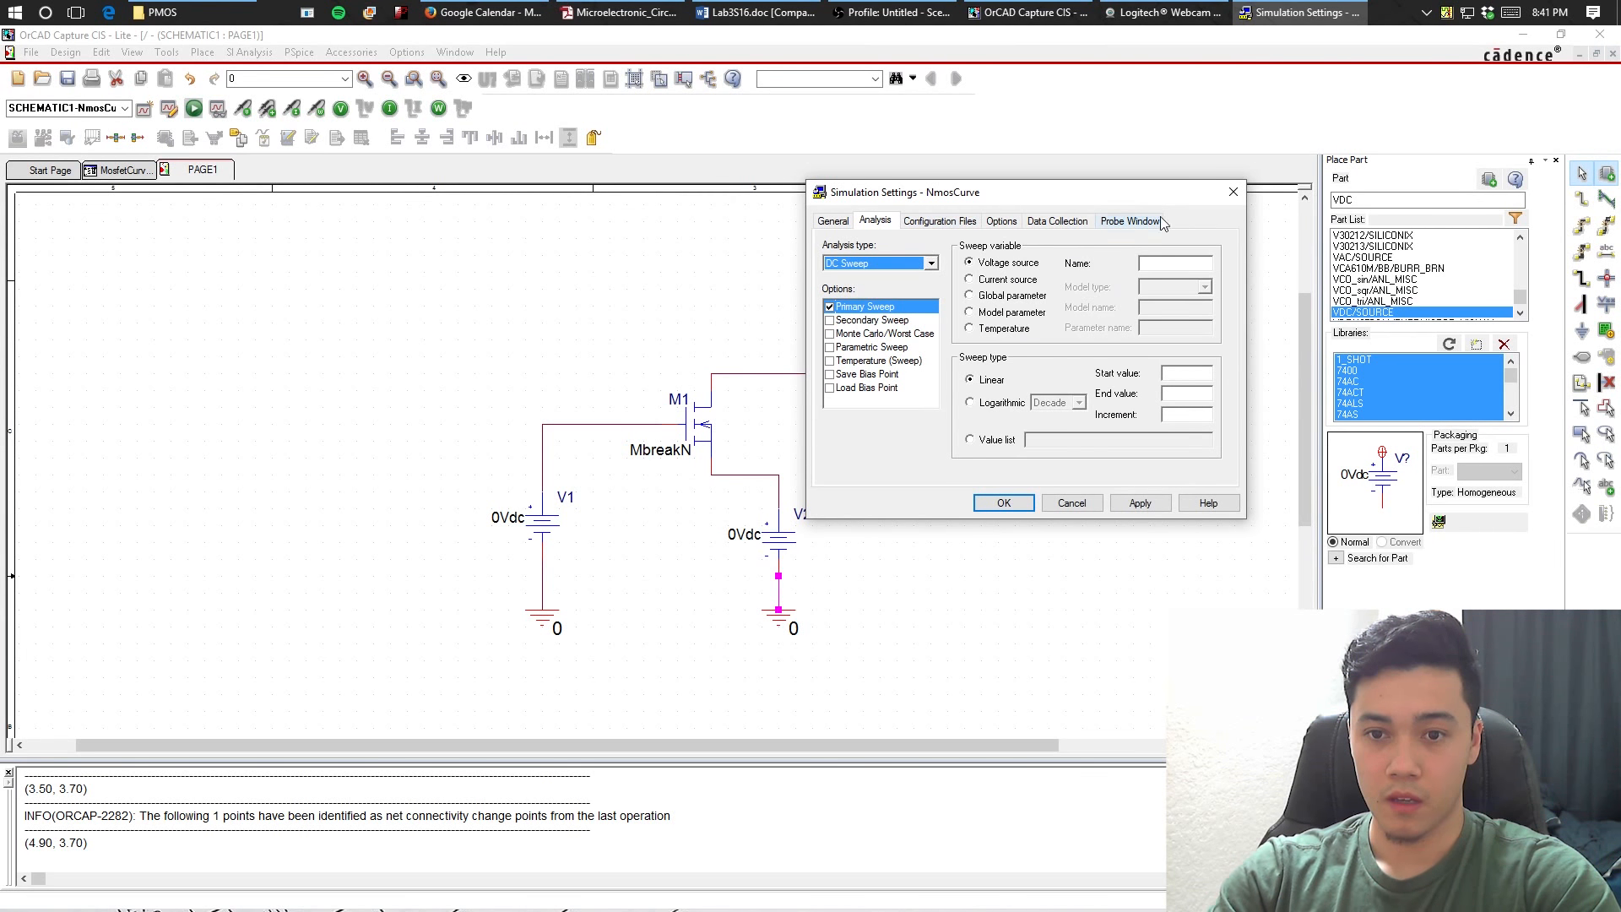
Configure the primary sweep as a linear sweep of voltage source V3 from 0 to 15 with an increment of .5
{"action": "left_click_drag", "start_coordinate": [1146, 199], "coordinate": [1256, 222]}
{"action": "left_click", "coordinate": [1255, 314]}
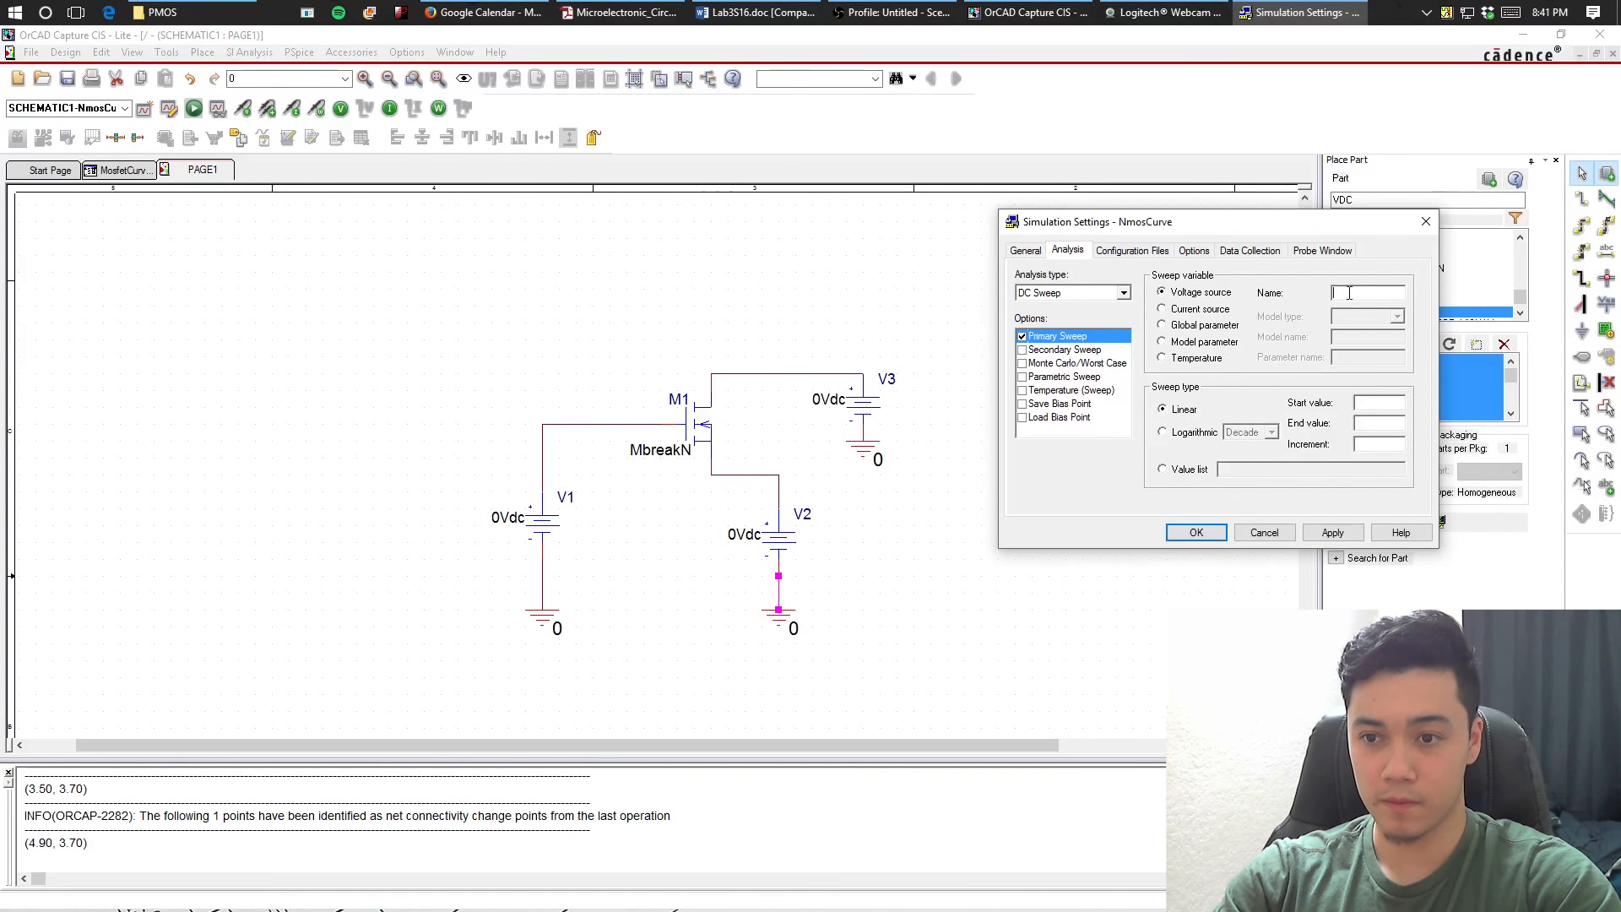
{"action": "type", "text": "V3"}
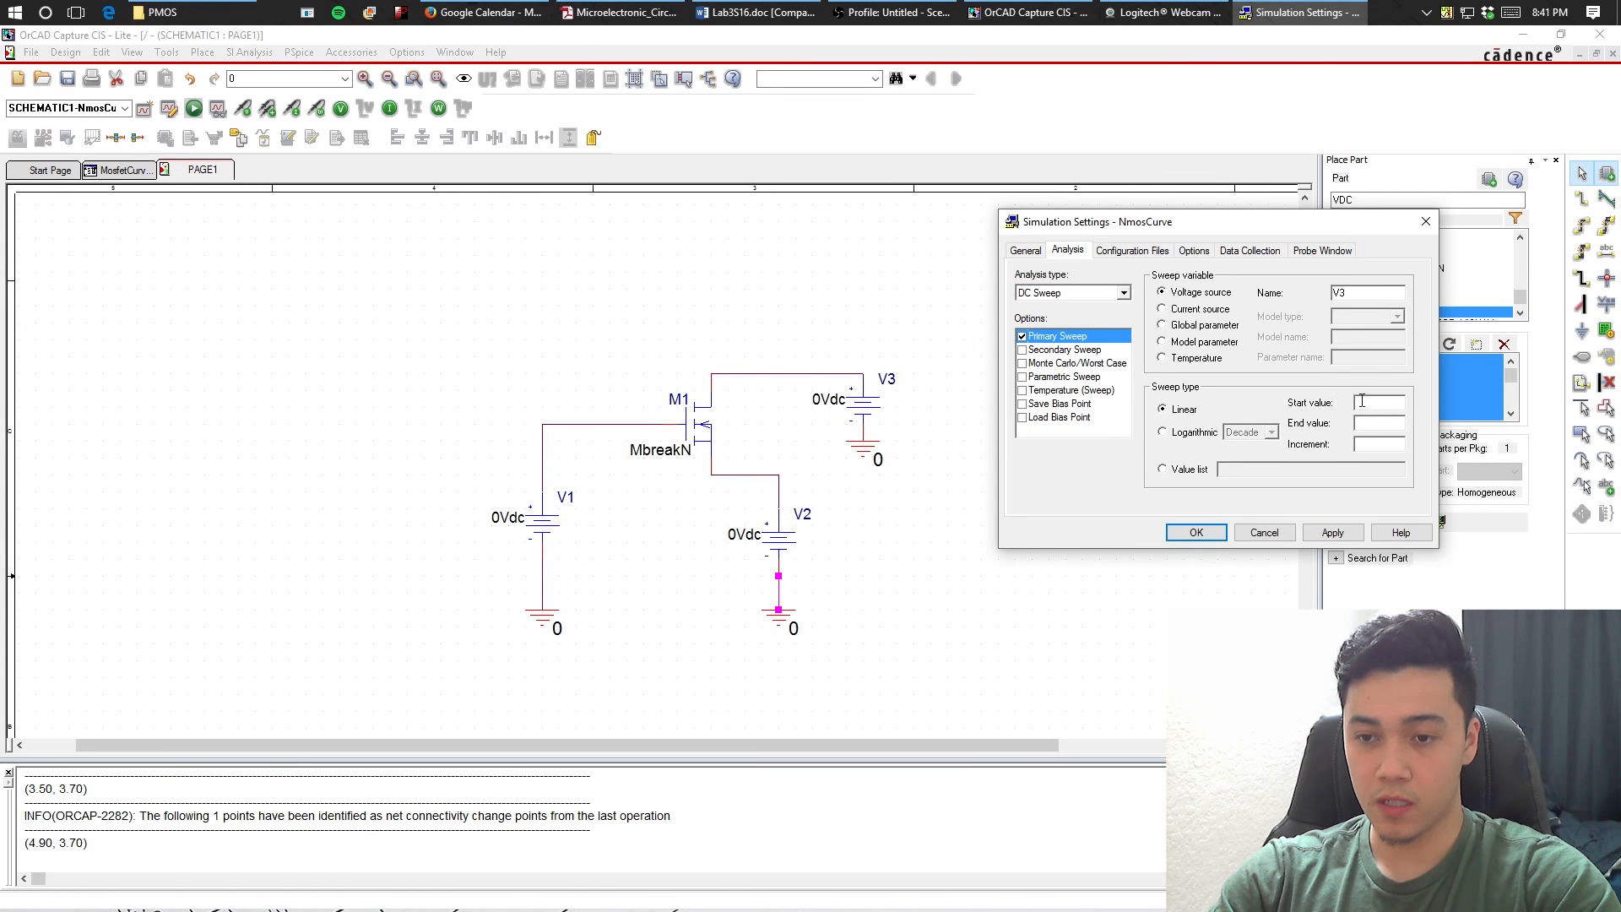
{"action": "left_click", "coordinate": [1388, 406]}
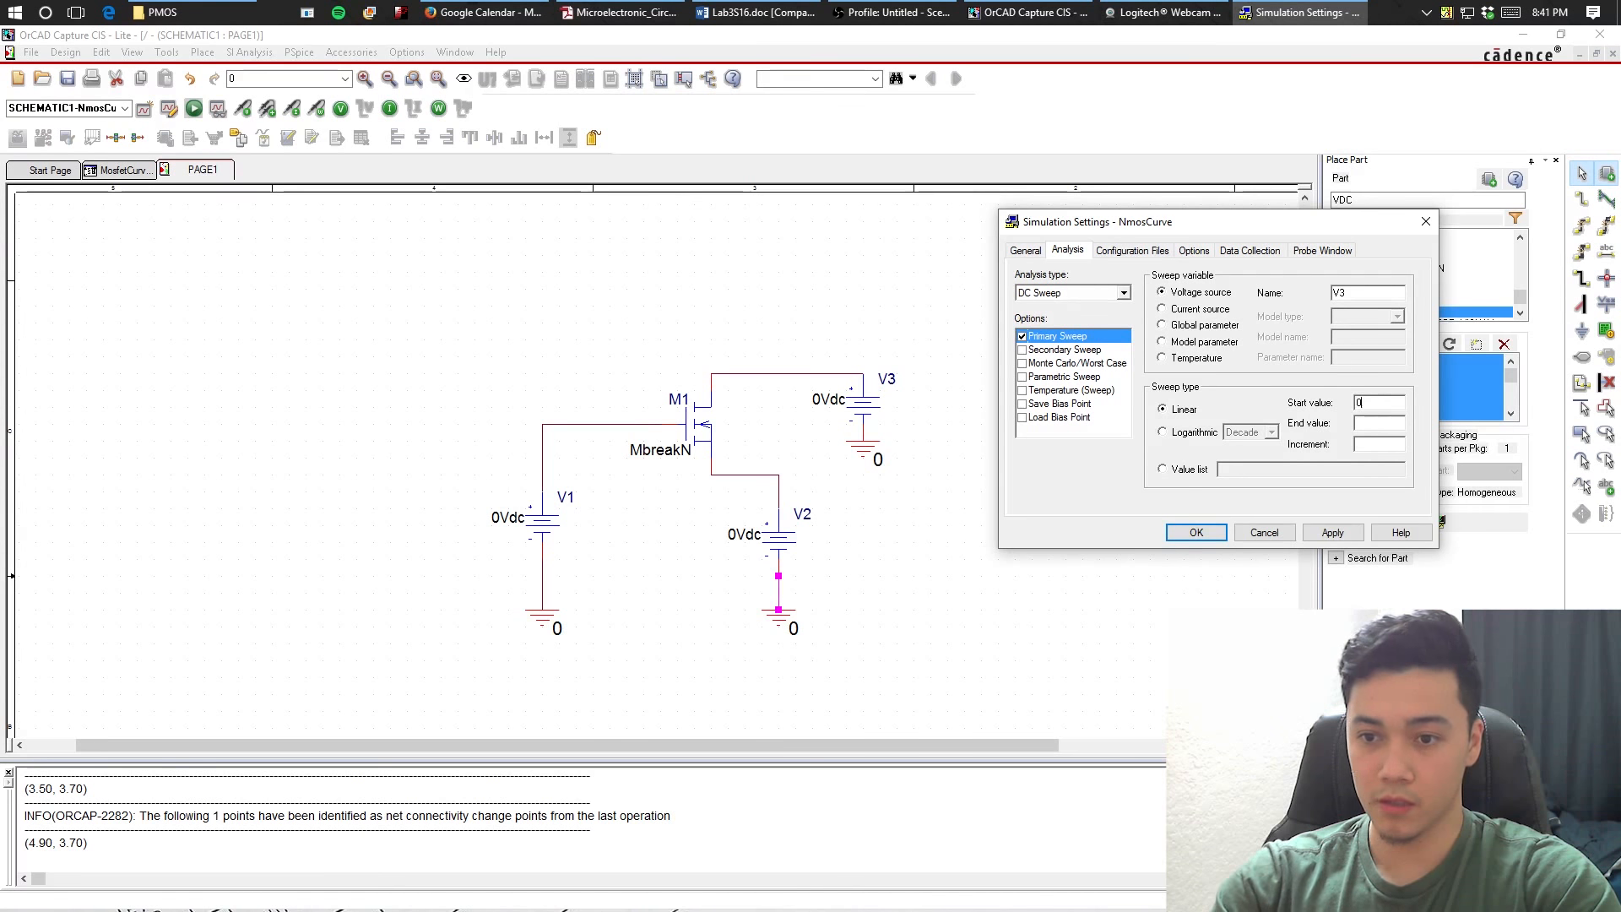
{"action": "type", "text": "0"}
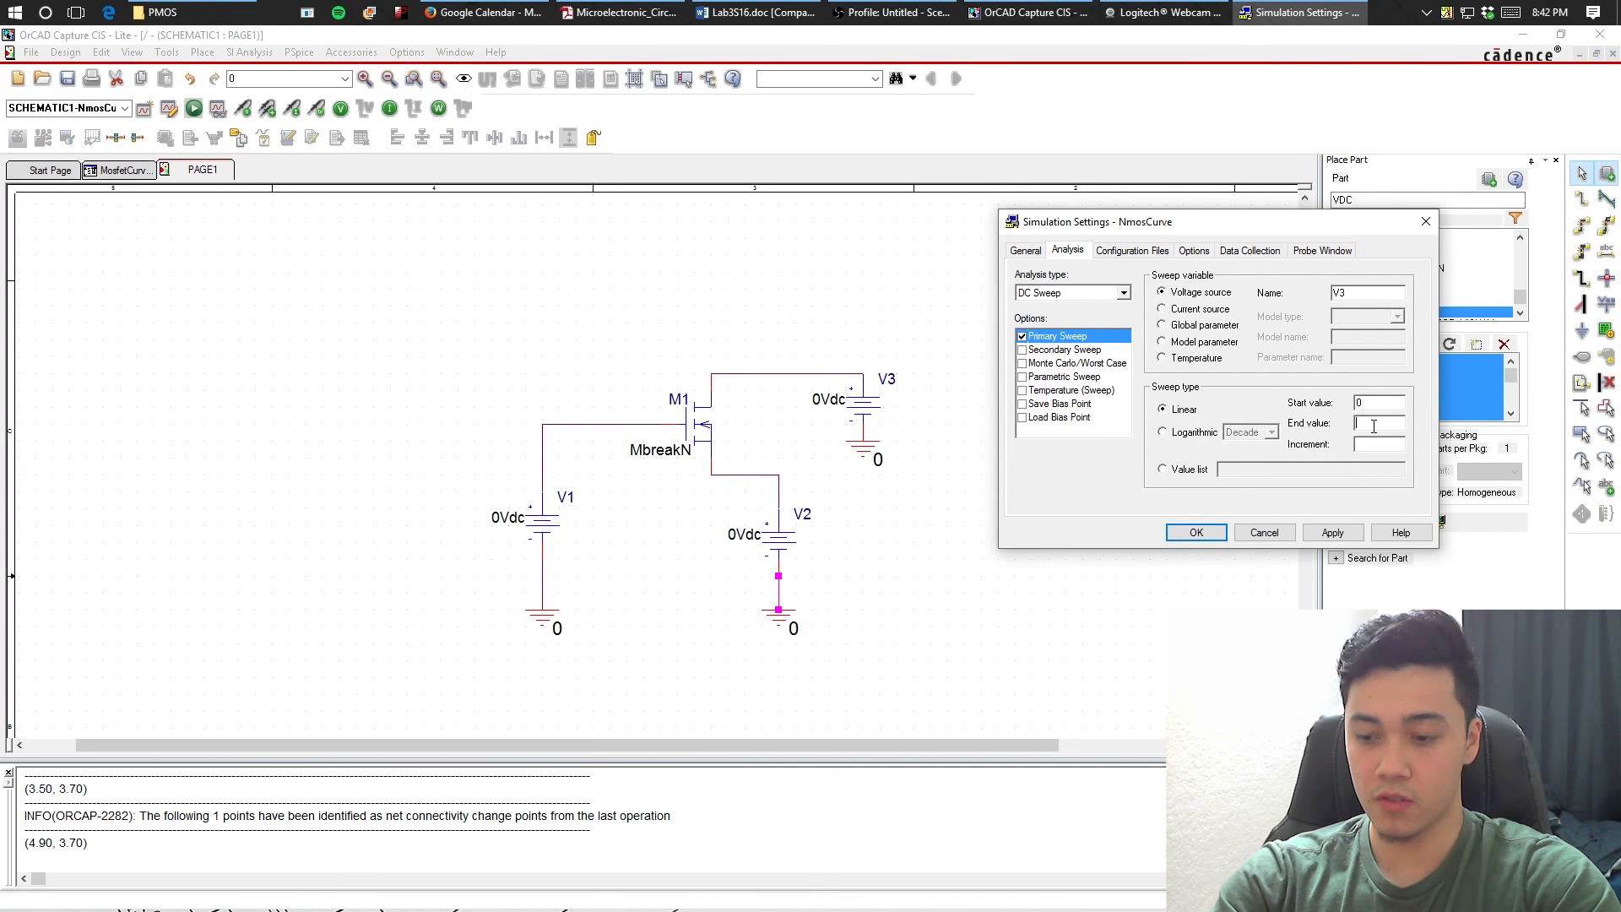
{"action": "type", "text": "15"}
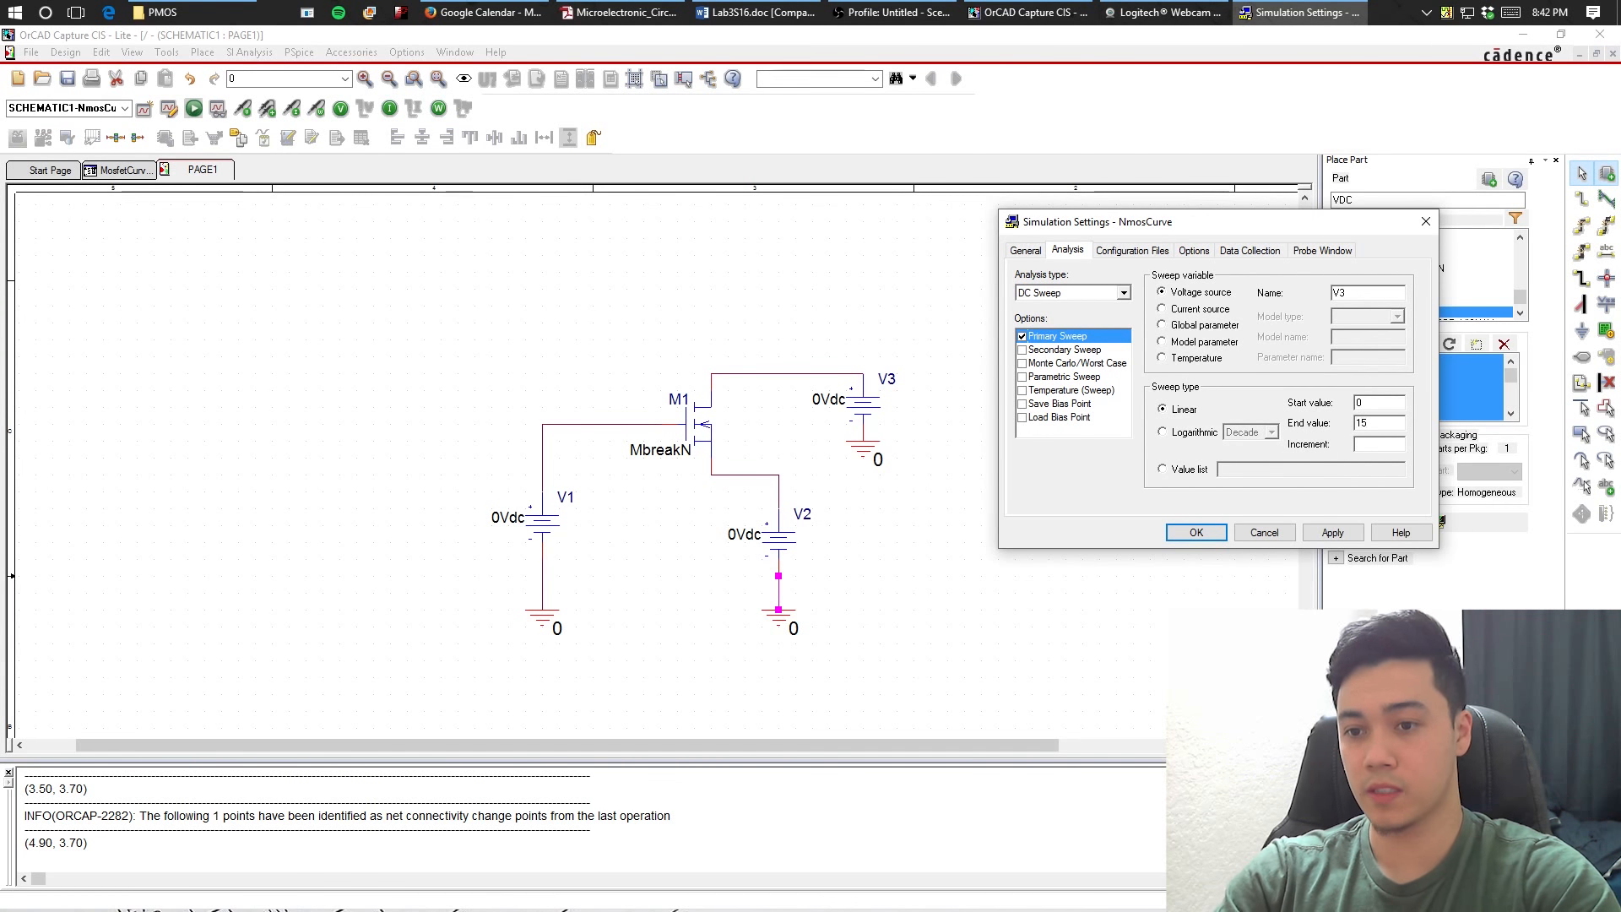
{"action": "left_click", "coordinate": [1382, 441]}
{"action": "type", "text": ".5"}
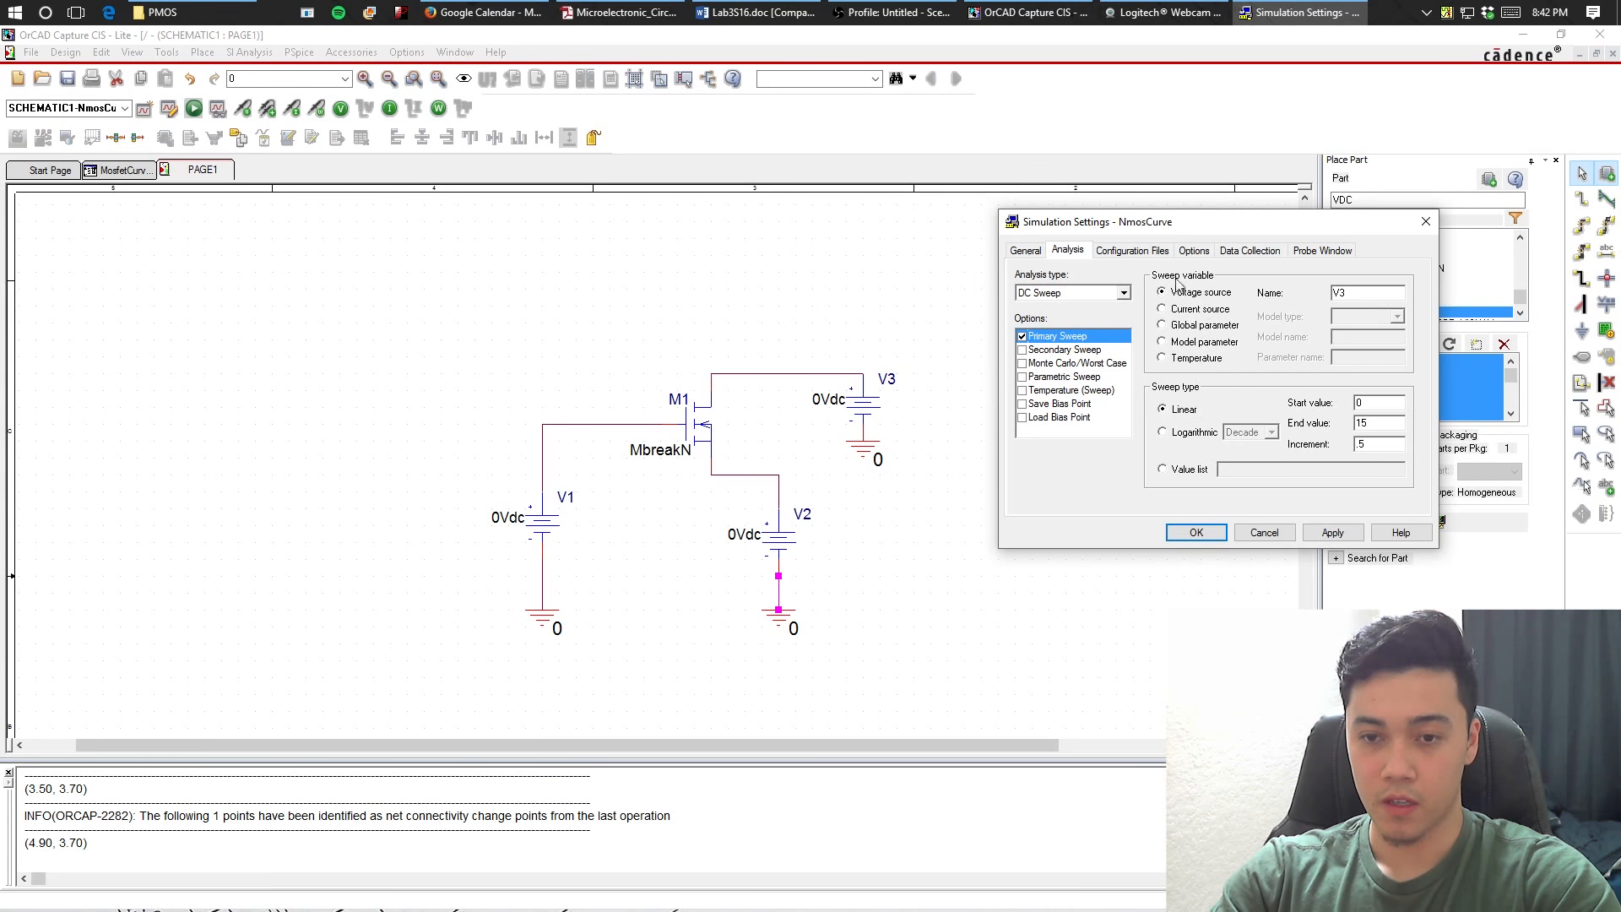
Enable a linear secondary sweep of voltage source V1 from 0 to 5 with an increment of .1, and apply the simulation settings
{"action": "left_click", "coordinate": [1053, 352]}
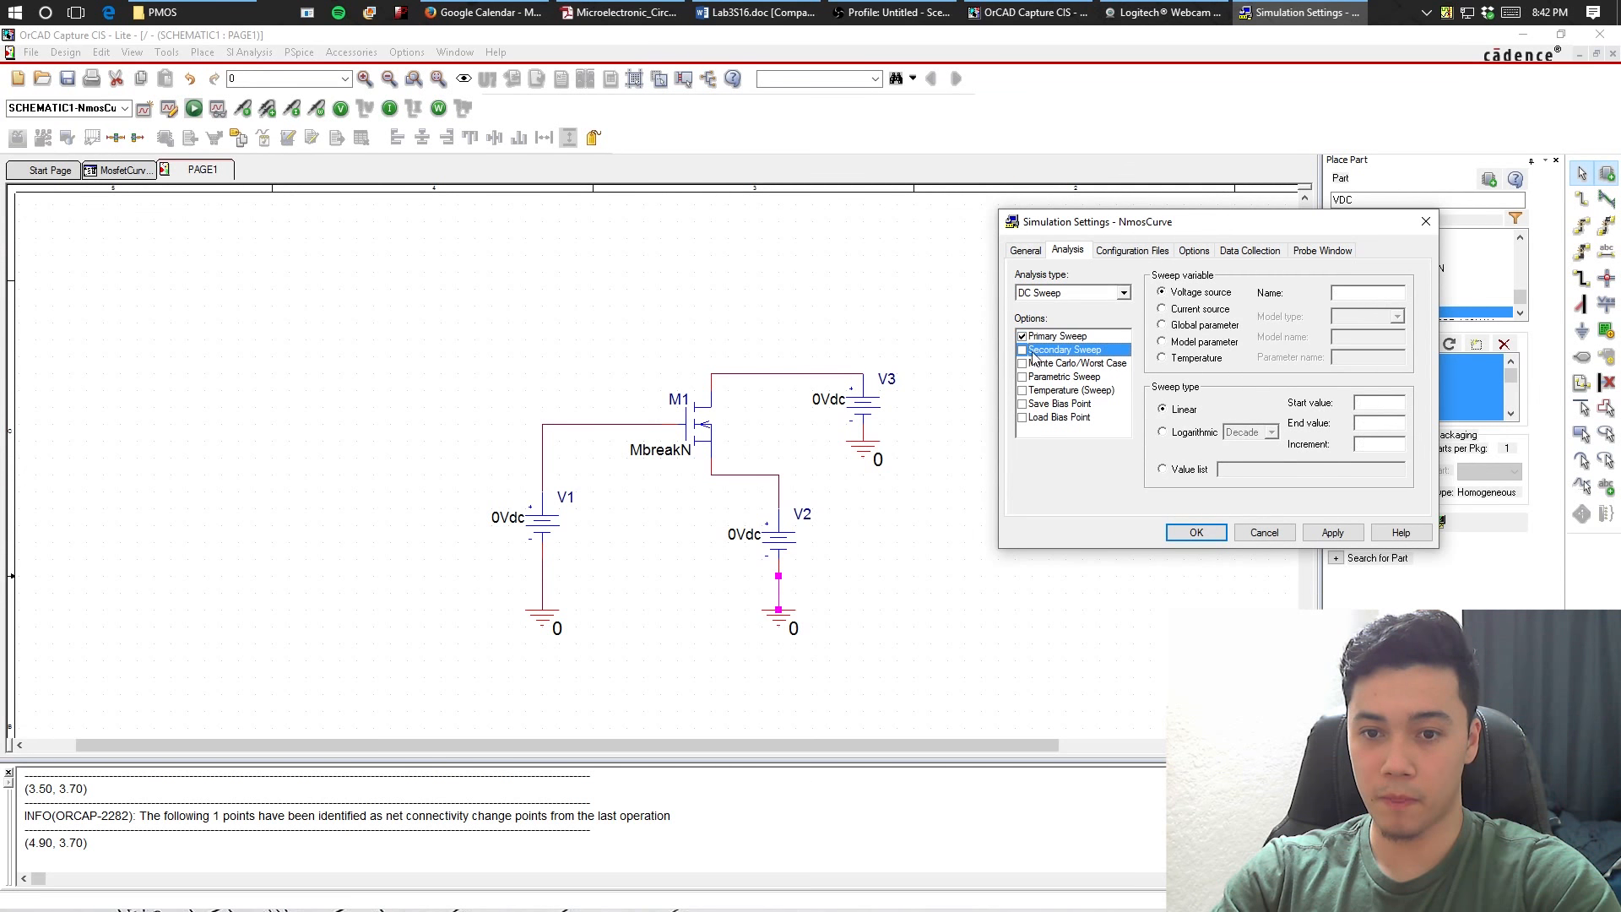
{"action": "left_click", "coordinate": [1025, 351]}
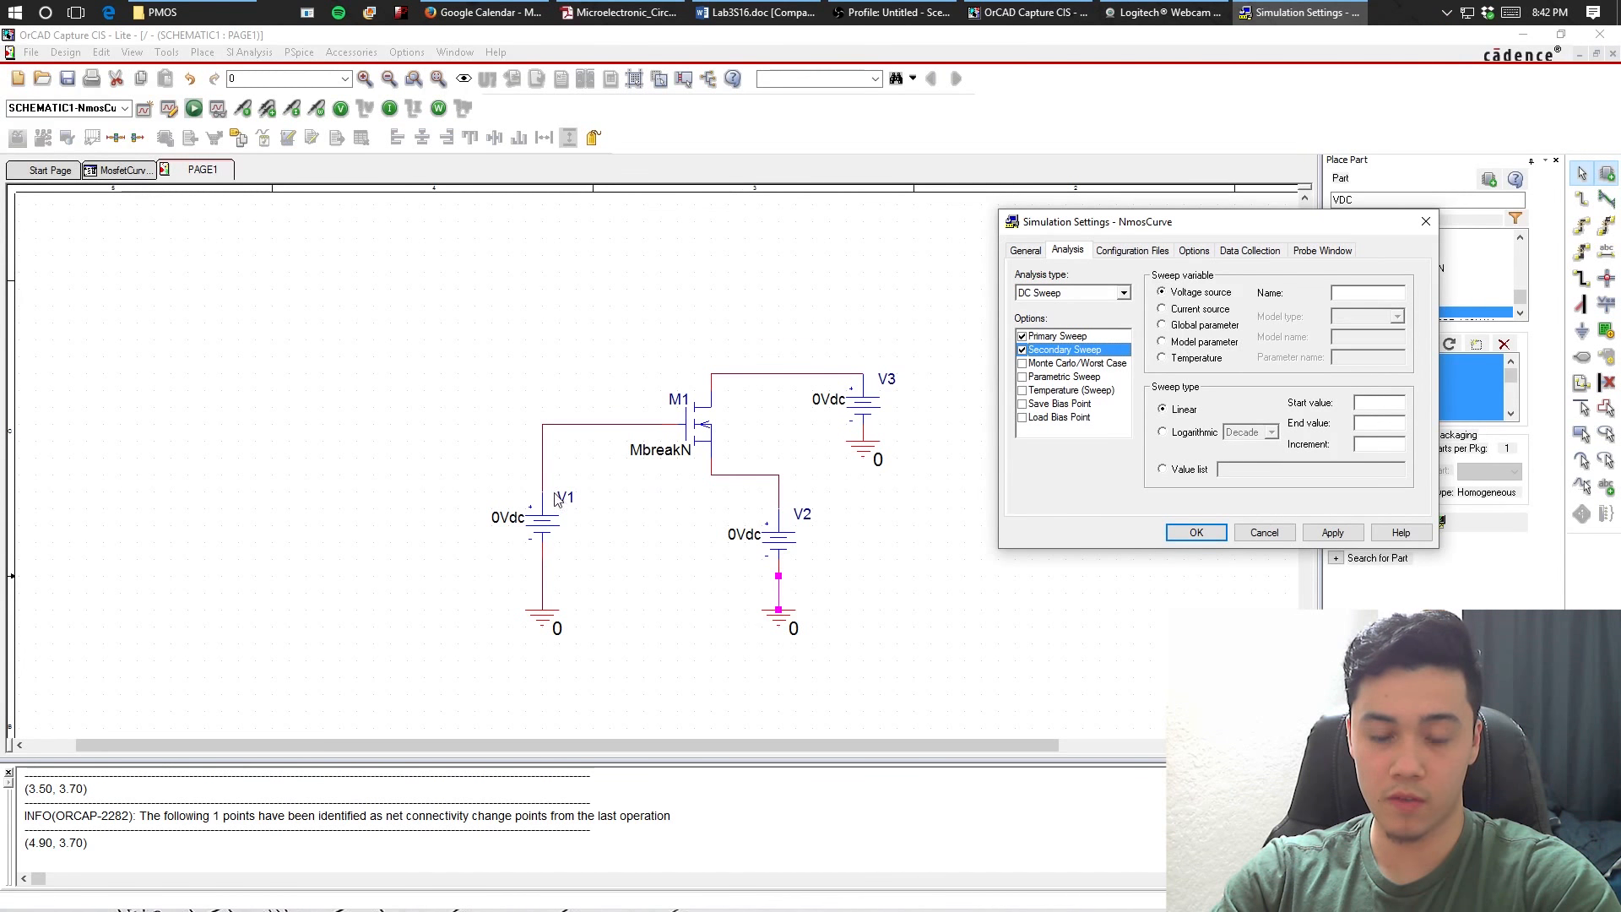
{"action": "left_click", "coordinate": [1345, 296]}
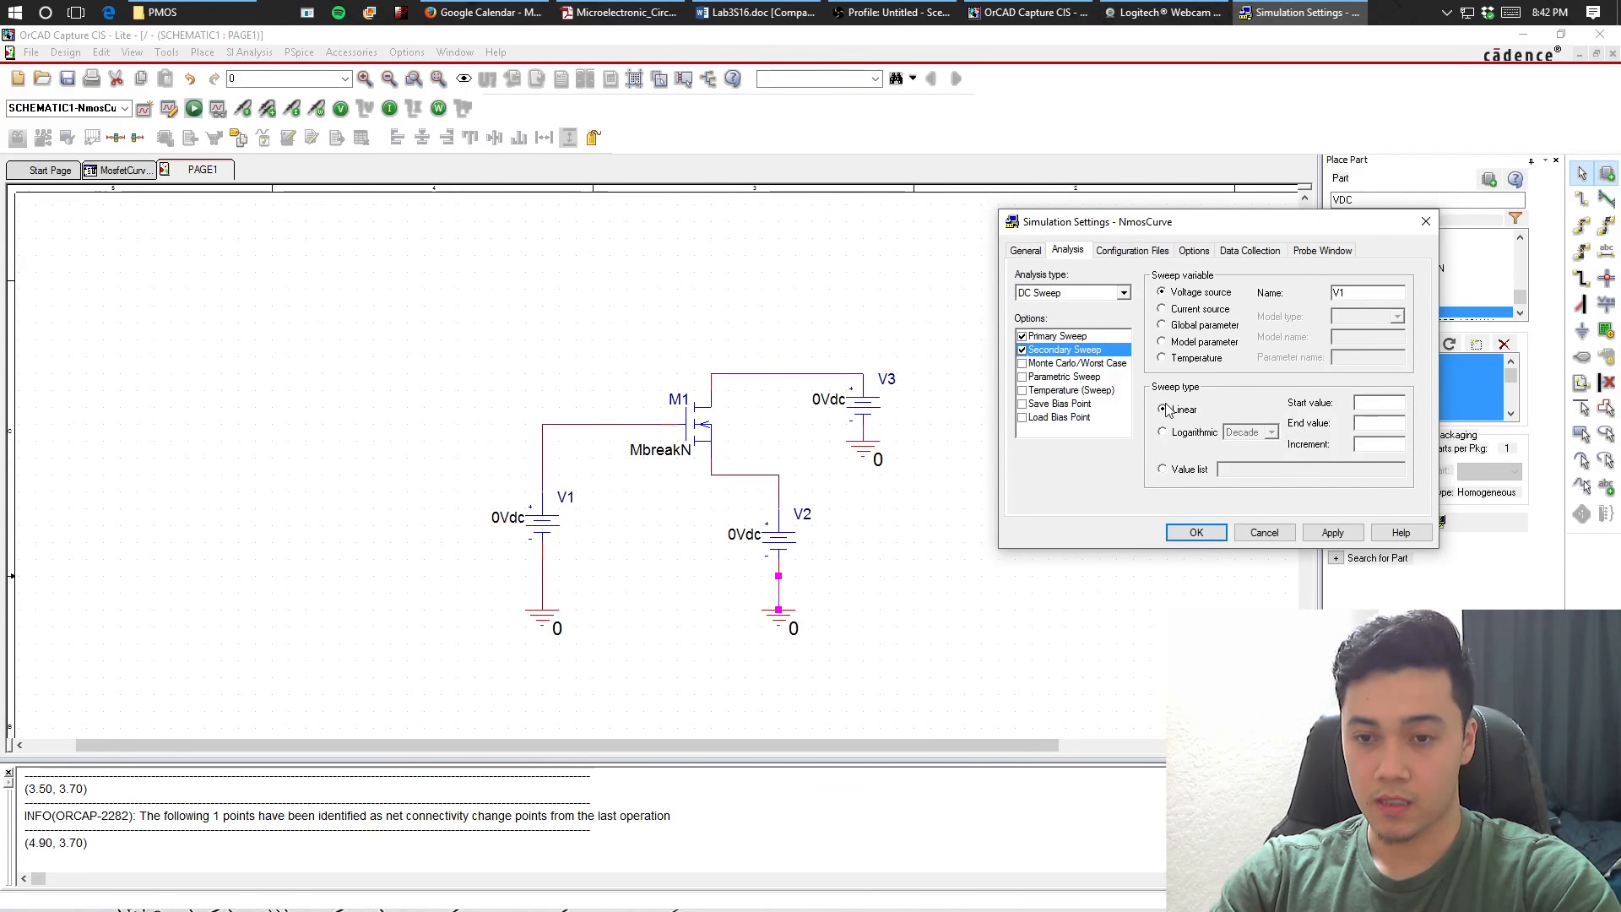
{"action": "left_click", "coordinate": [1379, 403]}
{"action": "type", "text": "0"}
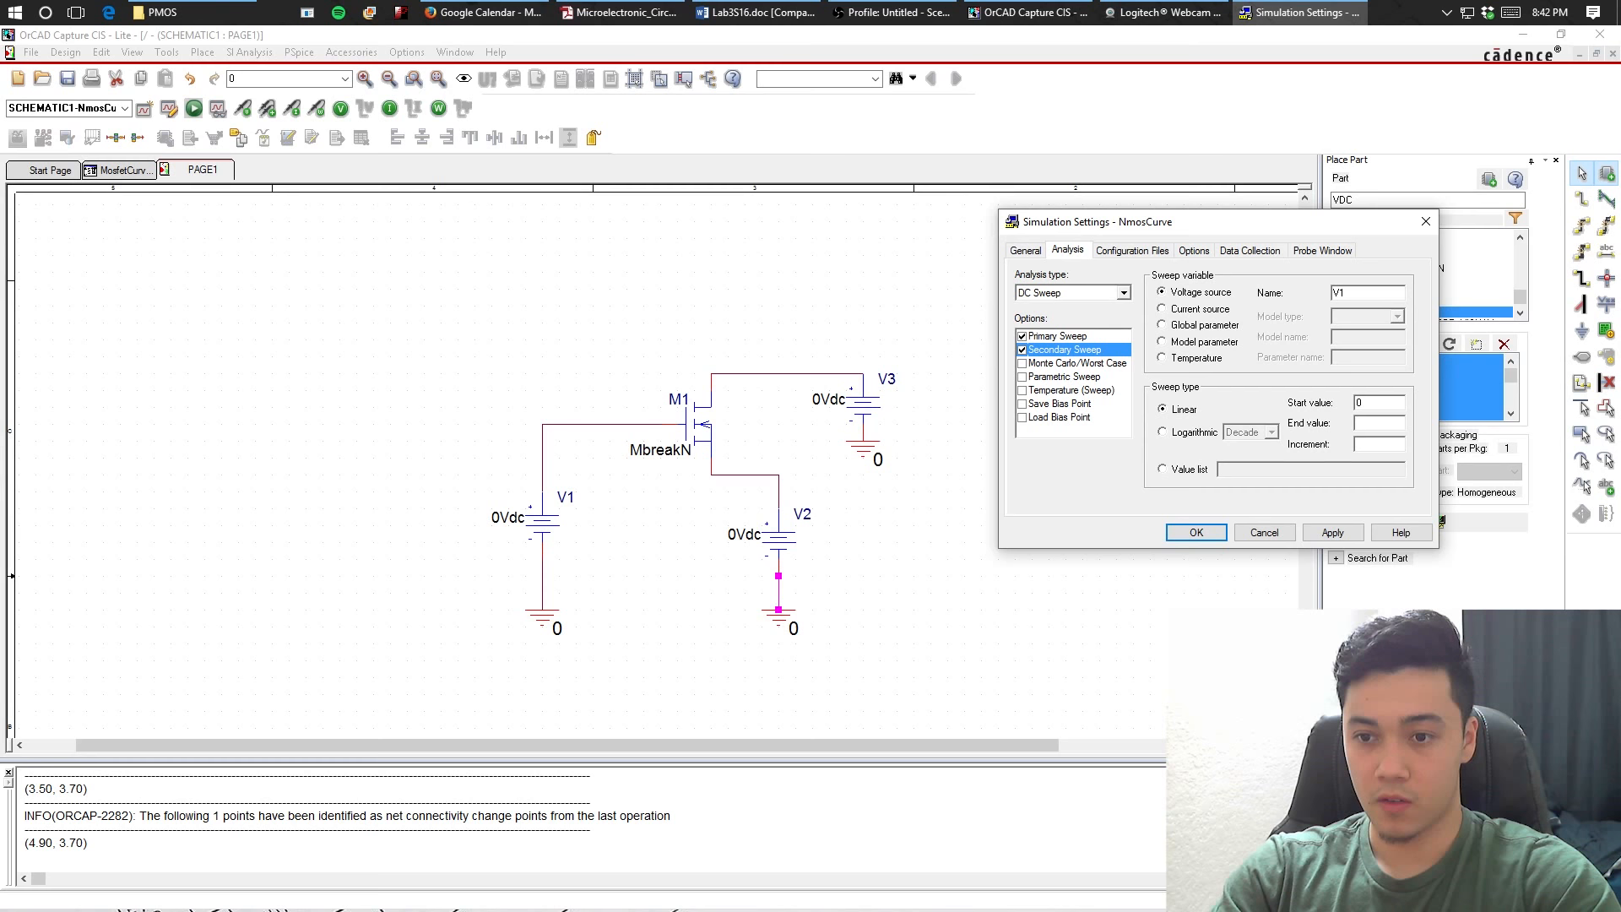
{"action": "left_click", "coordinate": [1372, 424]}
{"action": "type", "text": "5"}
{"action": "left_click", "coordinate": [1384, 442]}
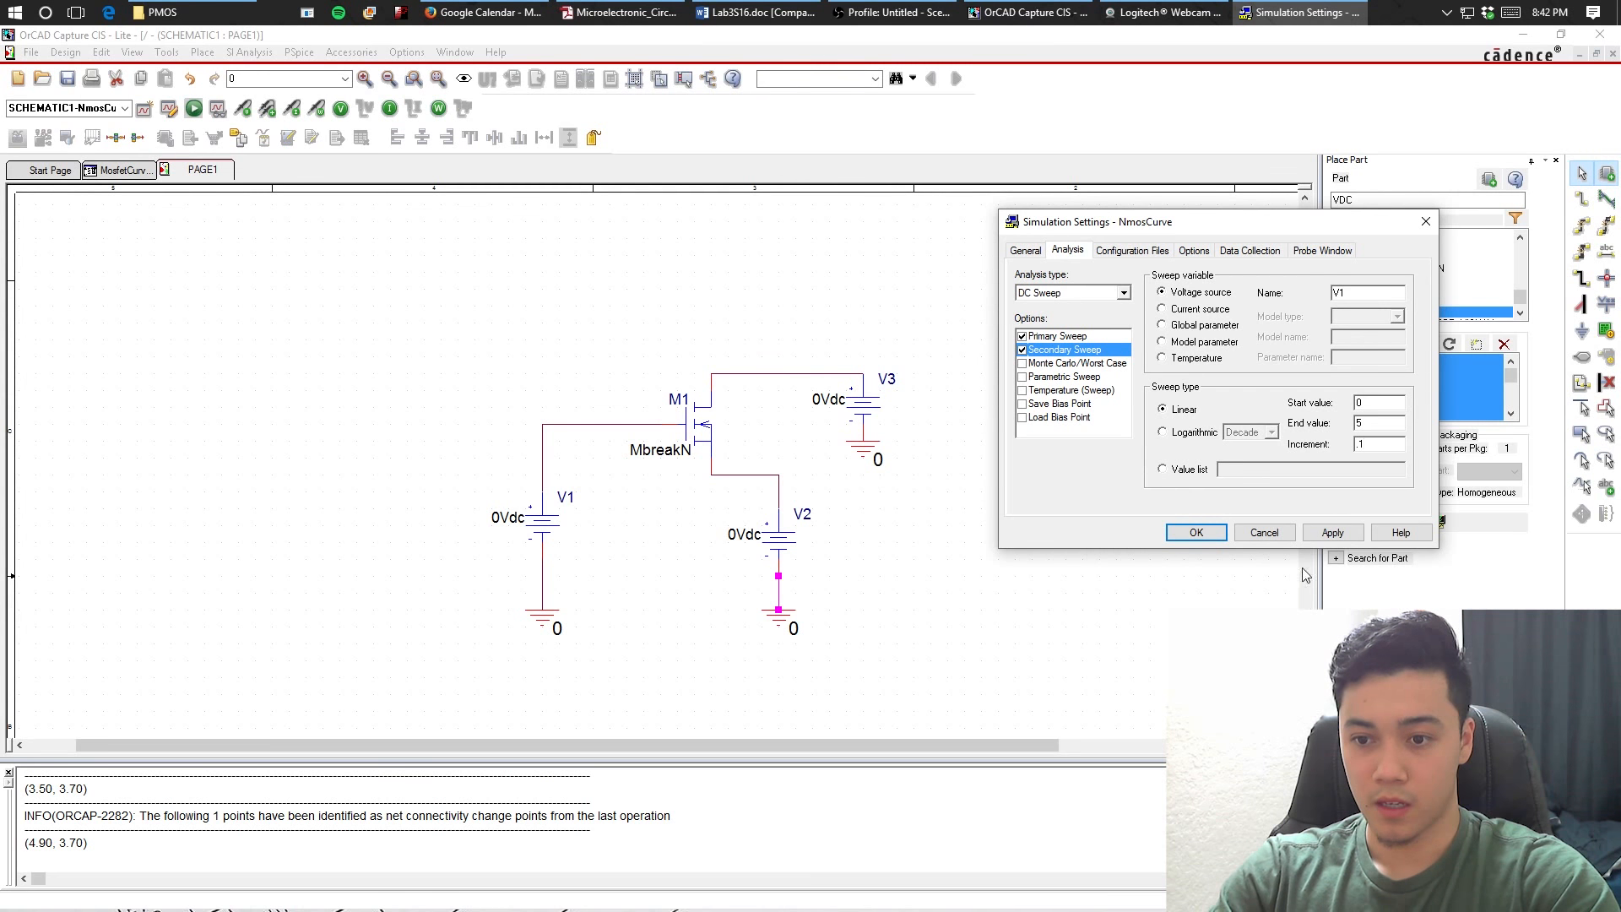
{"action": "left_click", "coordinate": [1323, 534]}
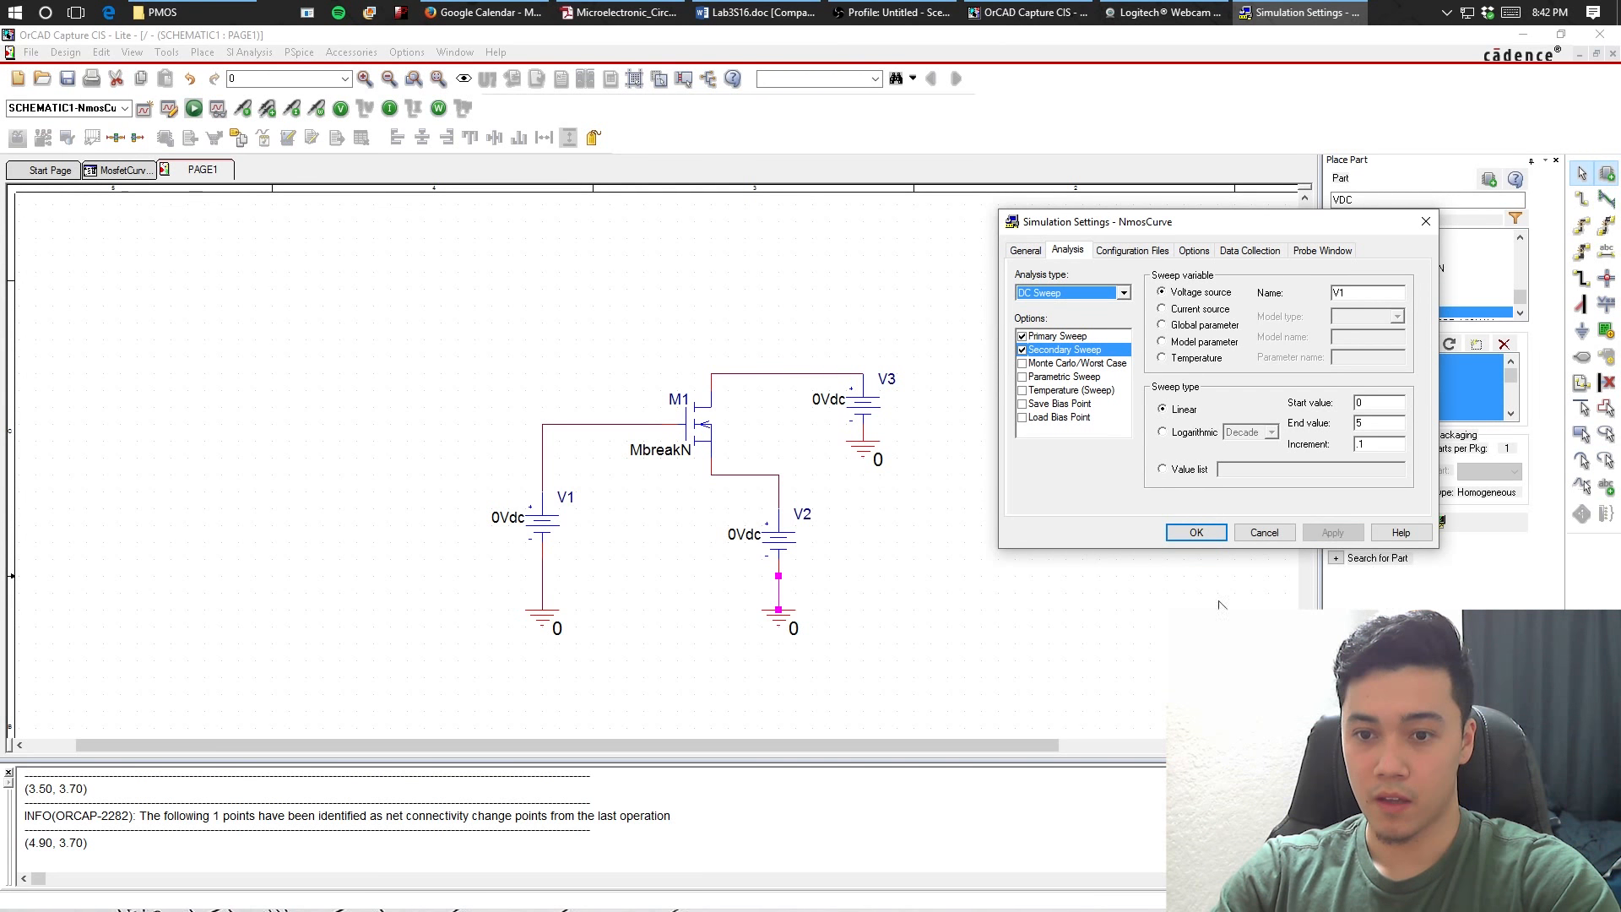
{"action": "left_click", "coordinate": [1198, 535]}
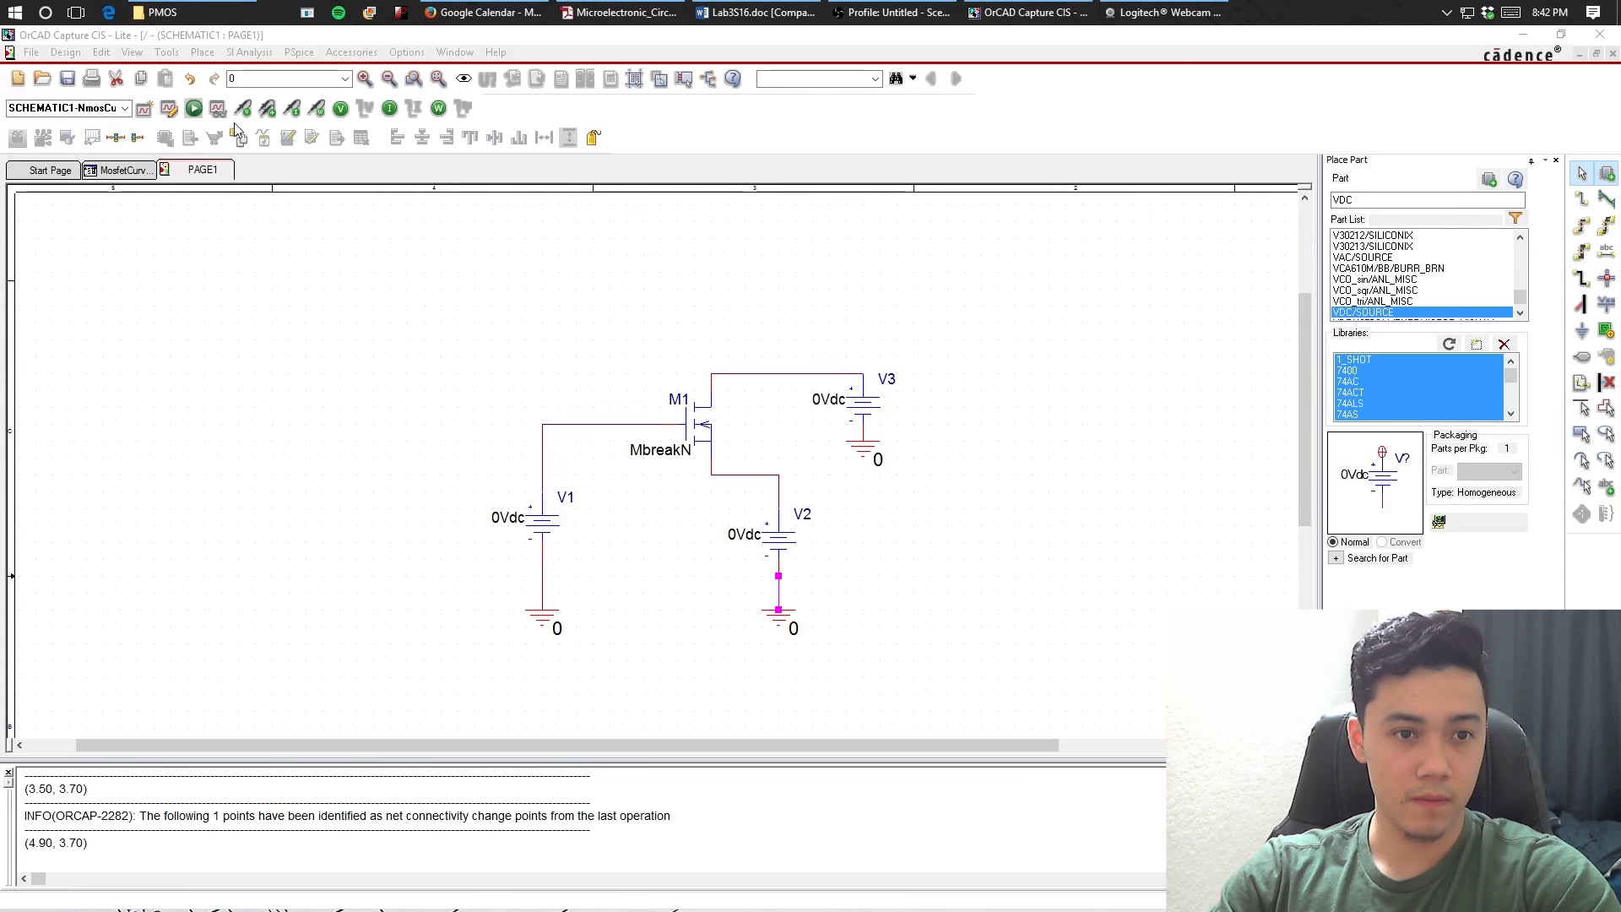
Place a current marker on the drain pin of MOSFET M1
{"action": "left_click", "coordinate": [260, 172]}
{"action": "left_click", "coordinate": [291, 108]}
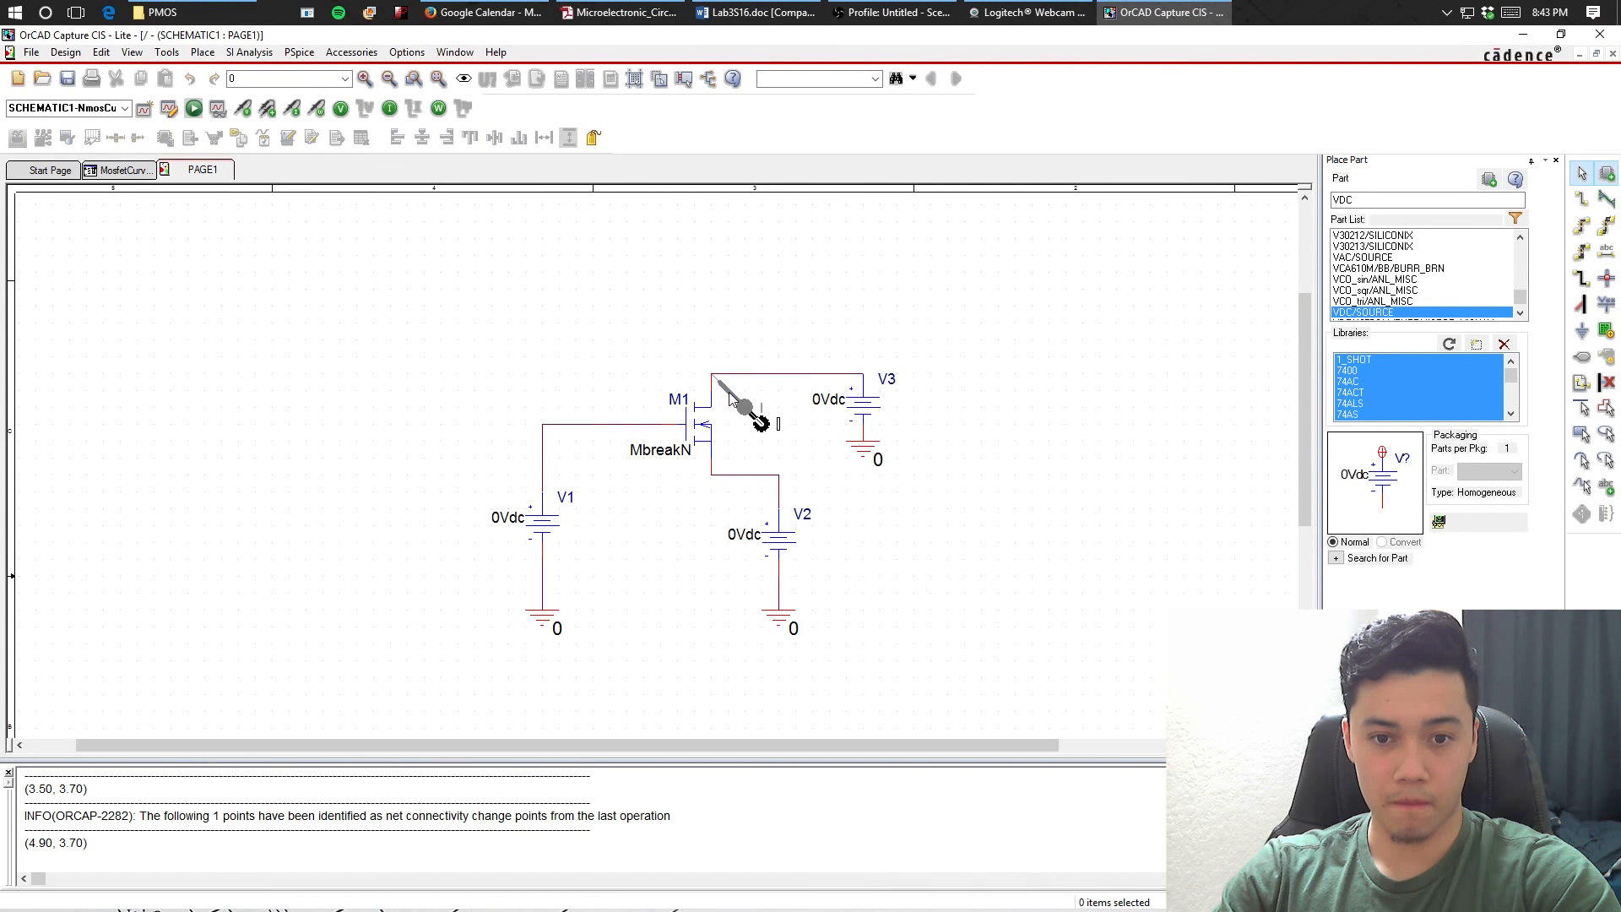
{"action": "left_click", "coordinate": [716, 383]}
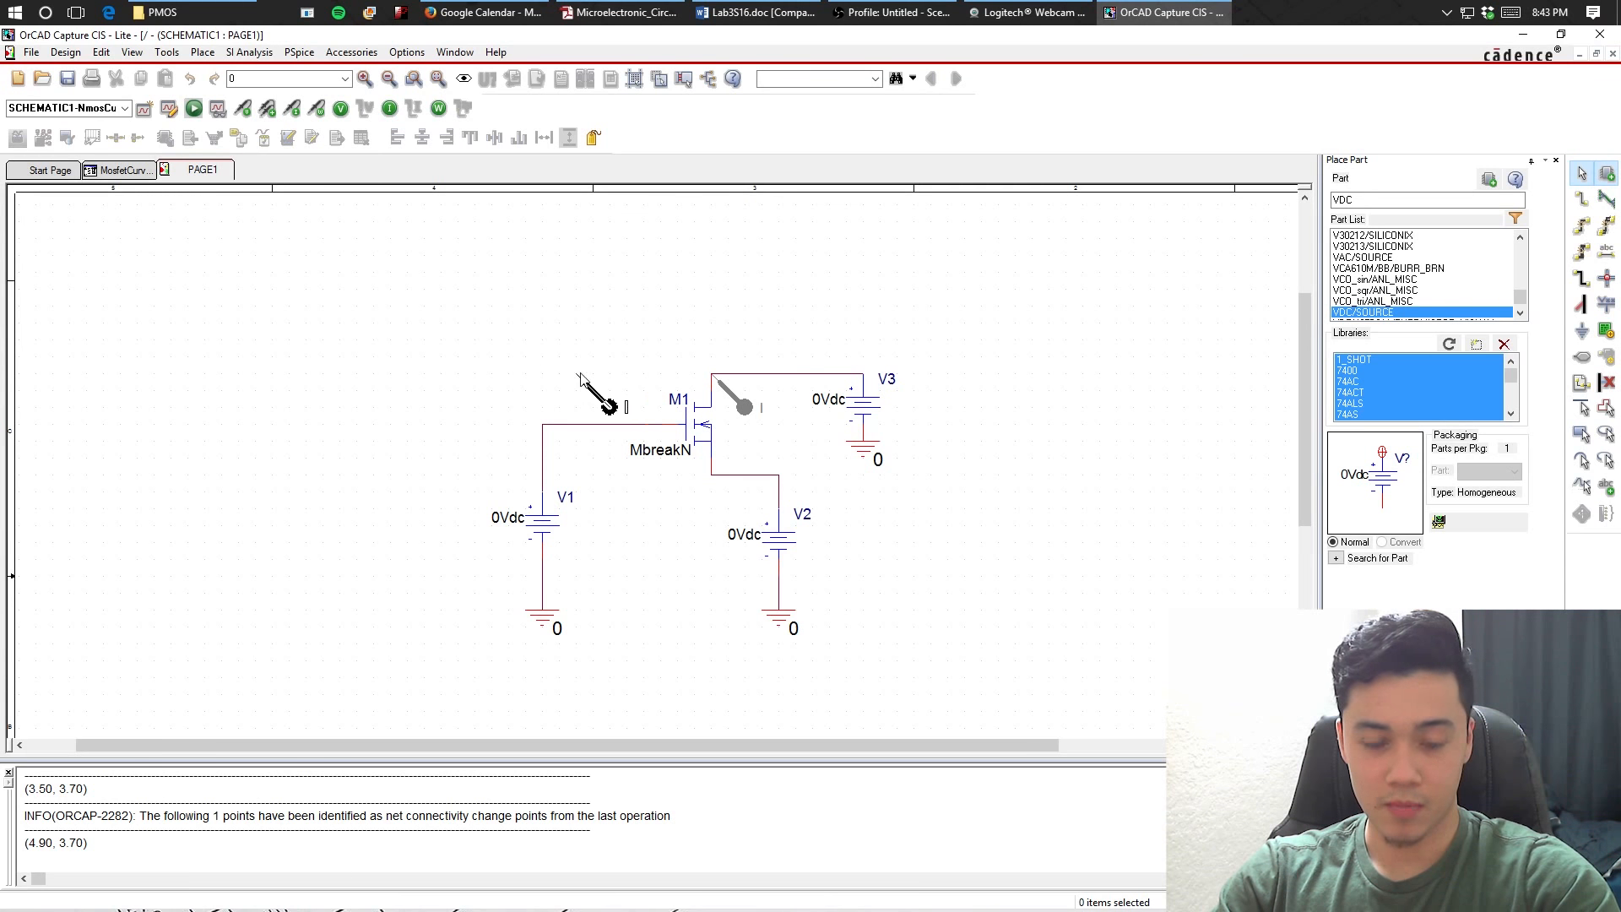
{"action": "key", "text": "Escape"}
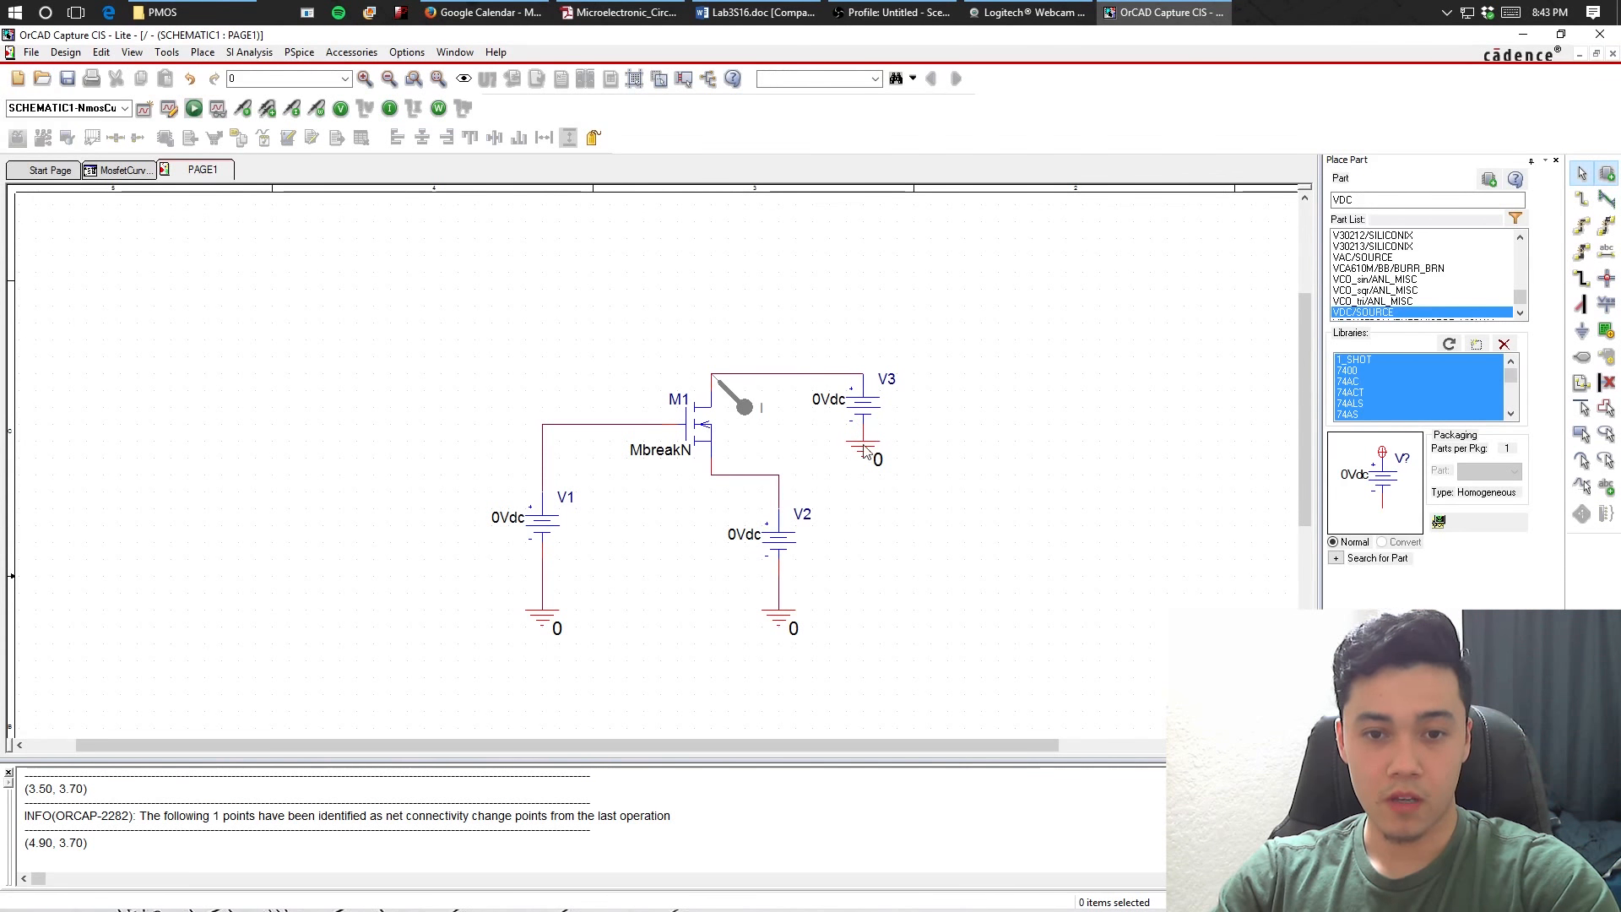
Run the PSpice simulation and bring up the NmosCurve plot window in PSpice A/D
{"action": "left_click", "coordinate": [195, 110]}
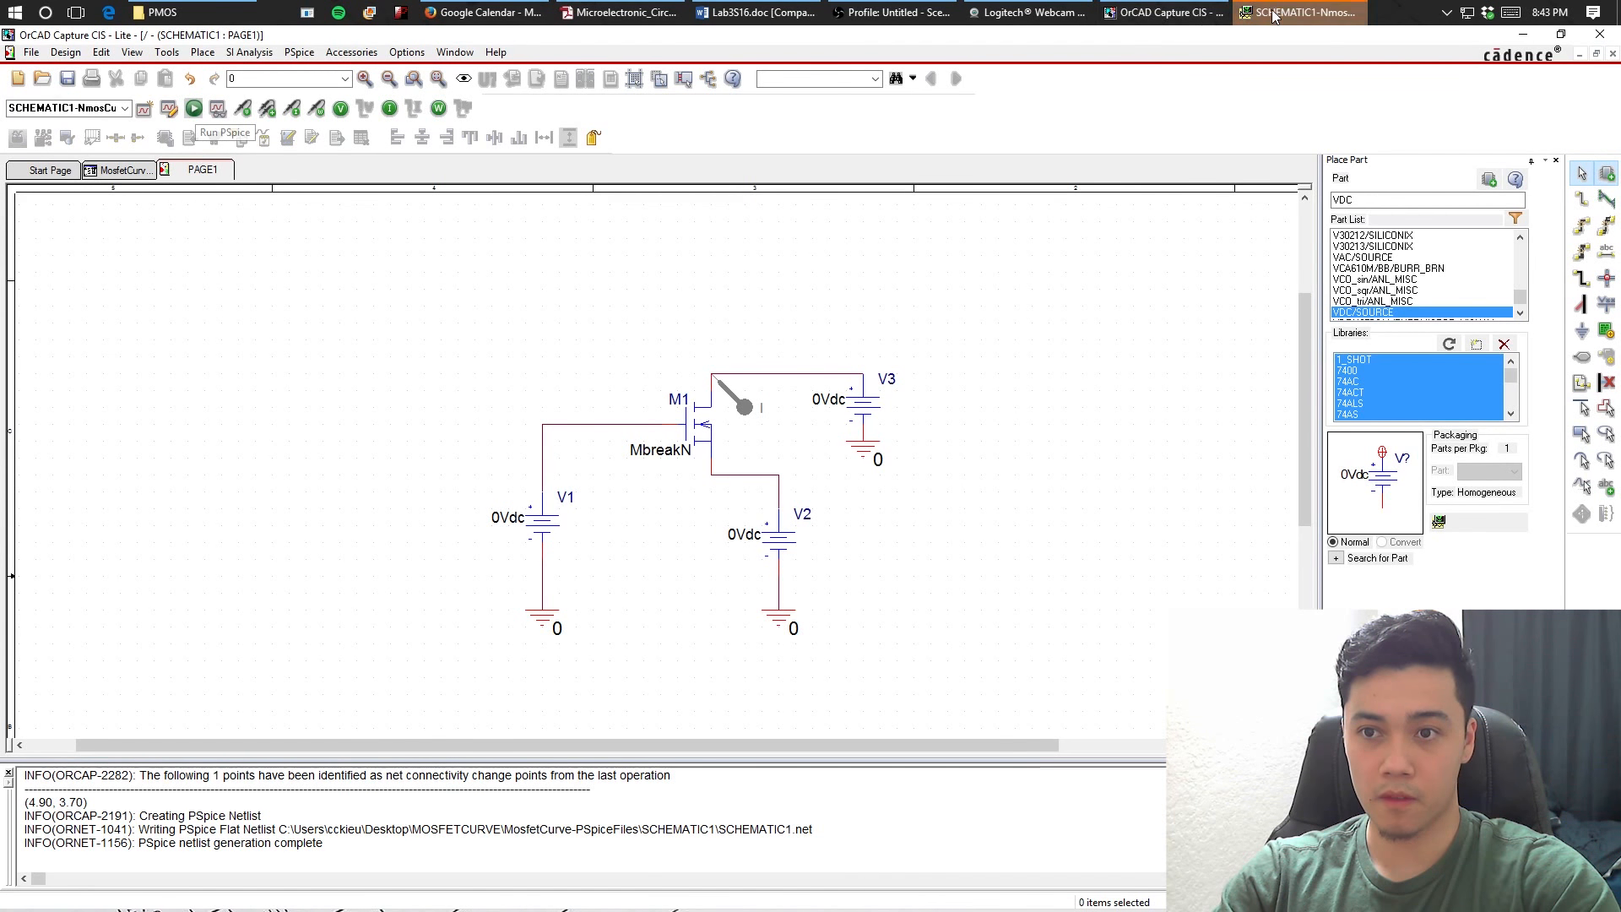
{"action": "left_click", "coordinate": [1275, 15]}
{"action": "left_click", "coordinate": [1037, 43]}
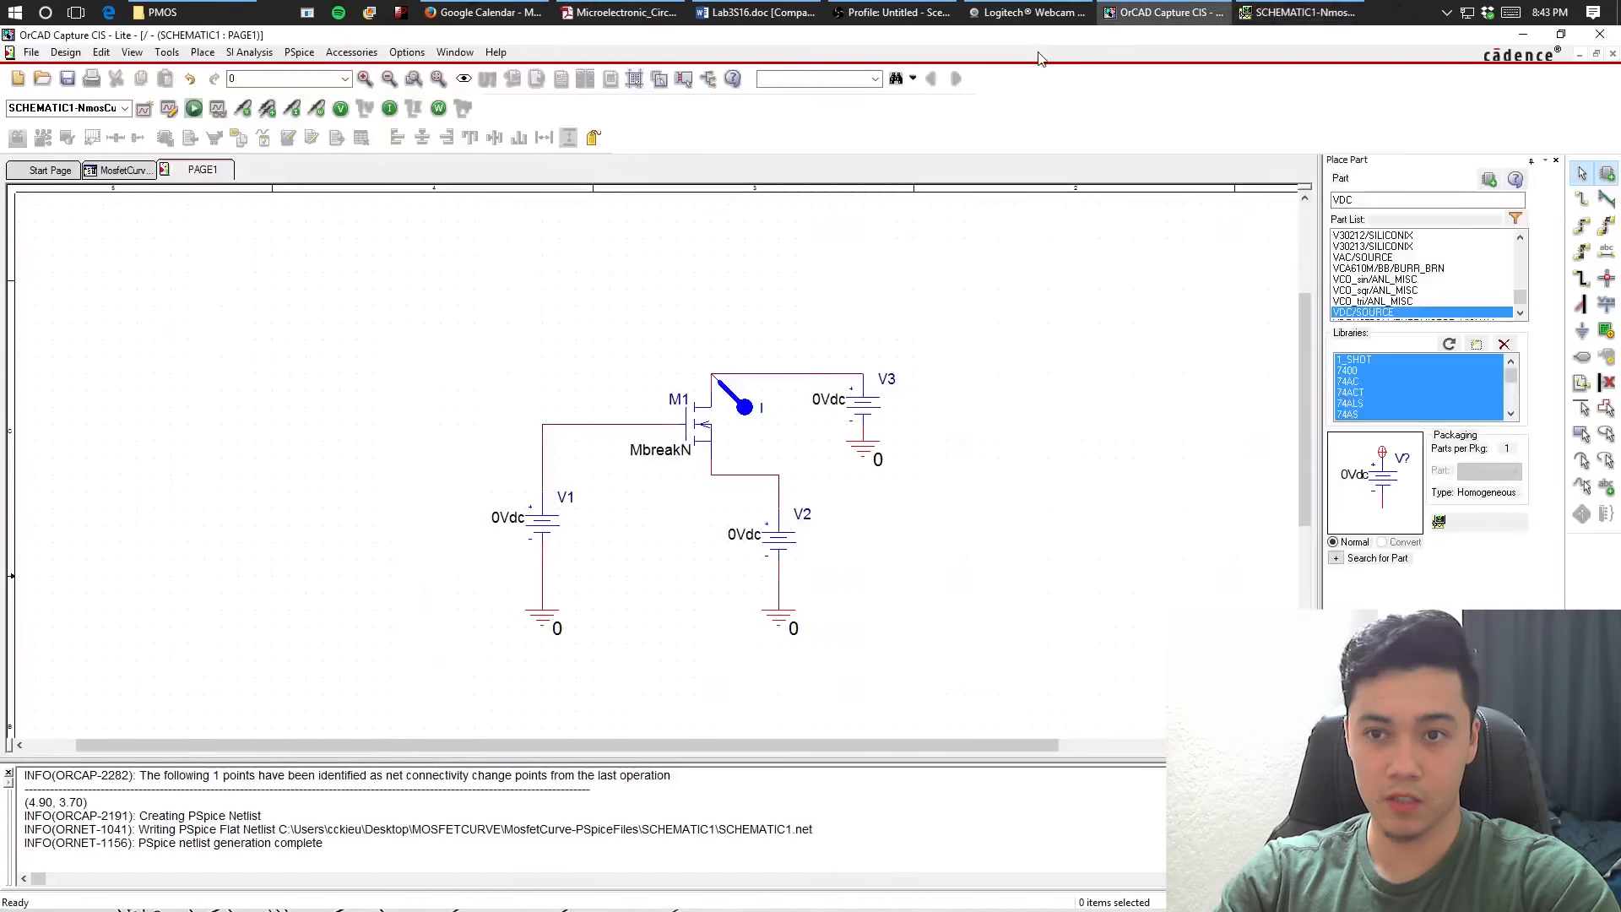
{"action": "left_click", "coordinate": [1285, 13]}
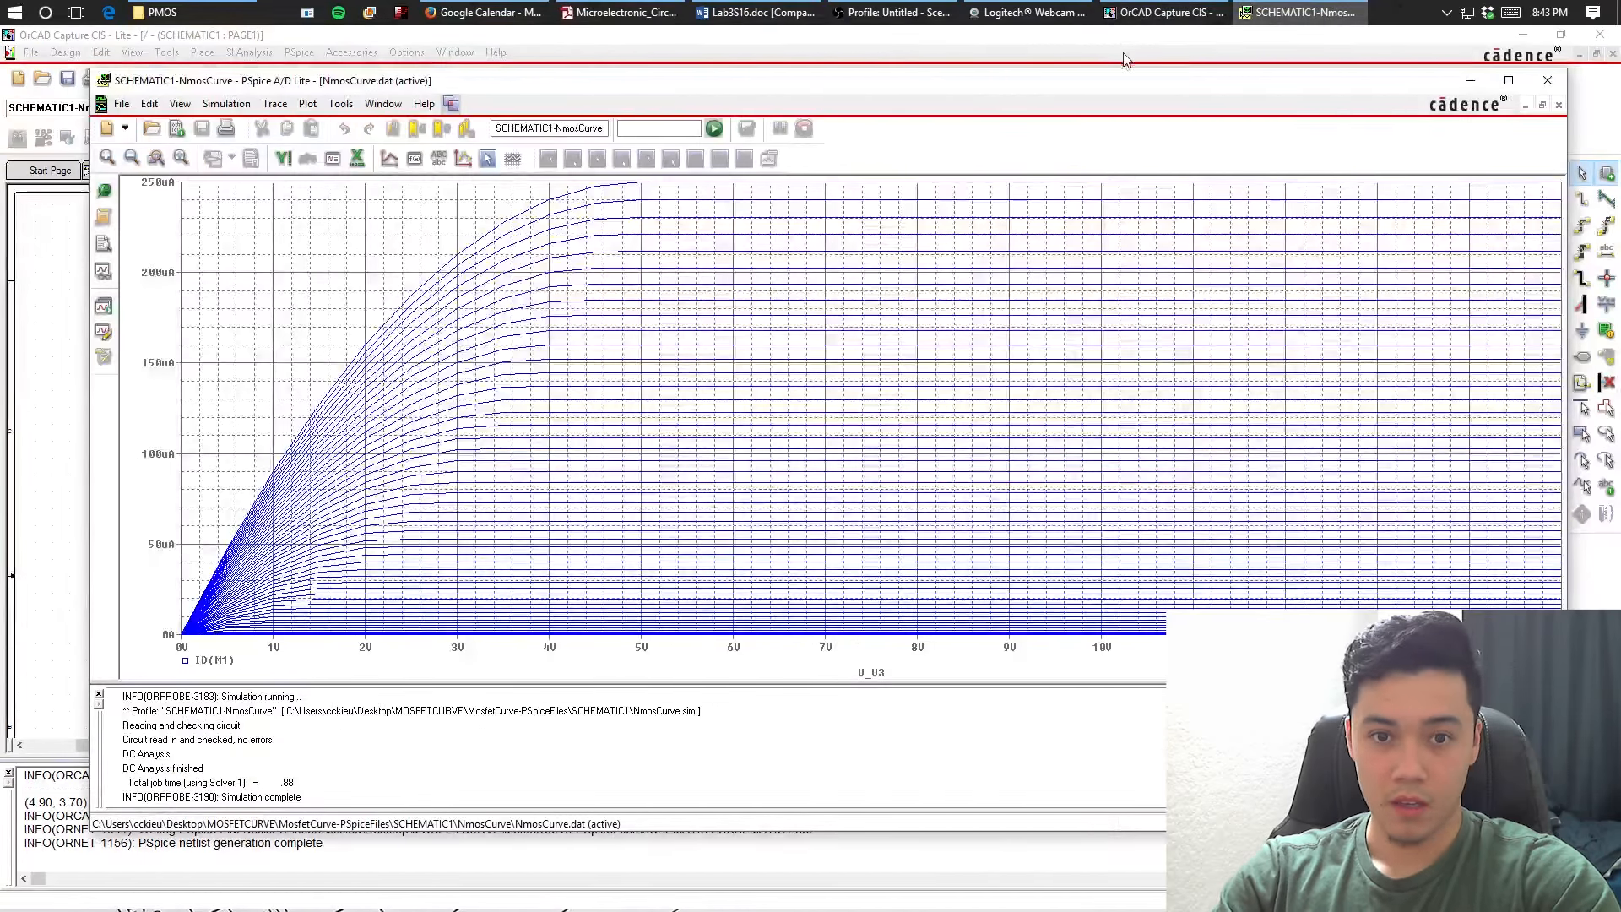
{"action": "left_click_drag", "start_coordinate": [1073, 93], "coordinate": [1037, 109]}
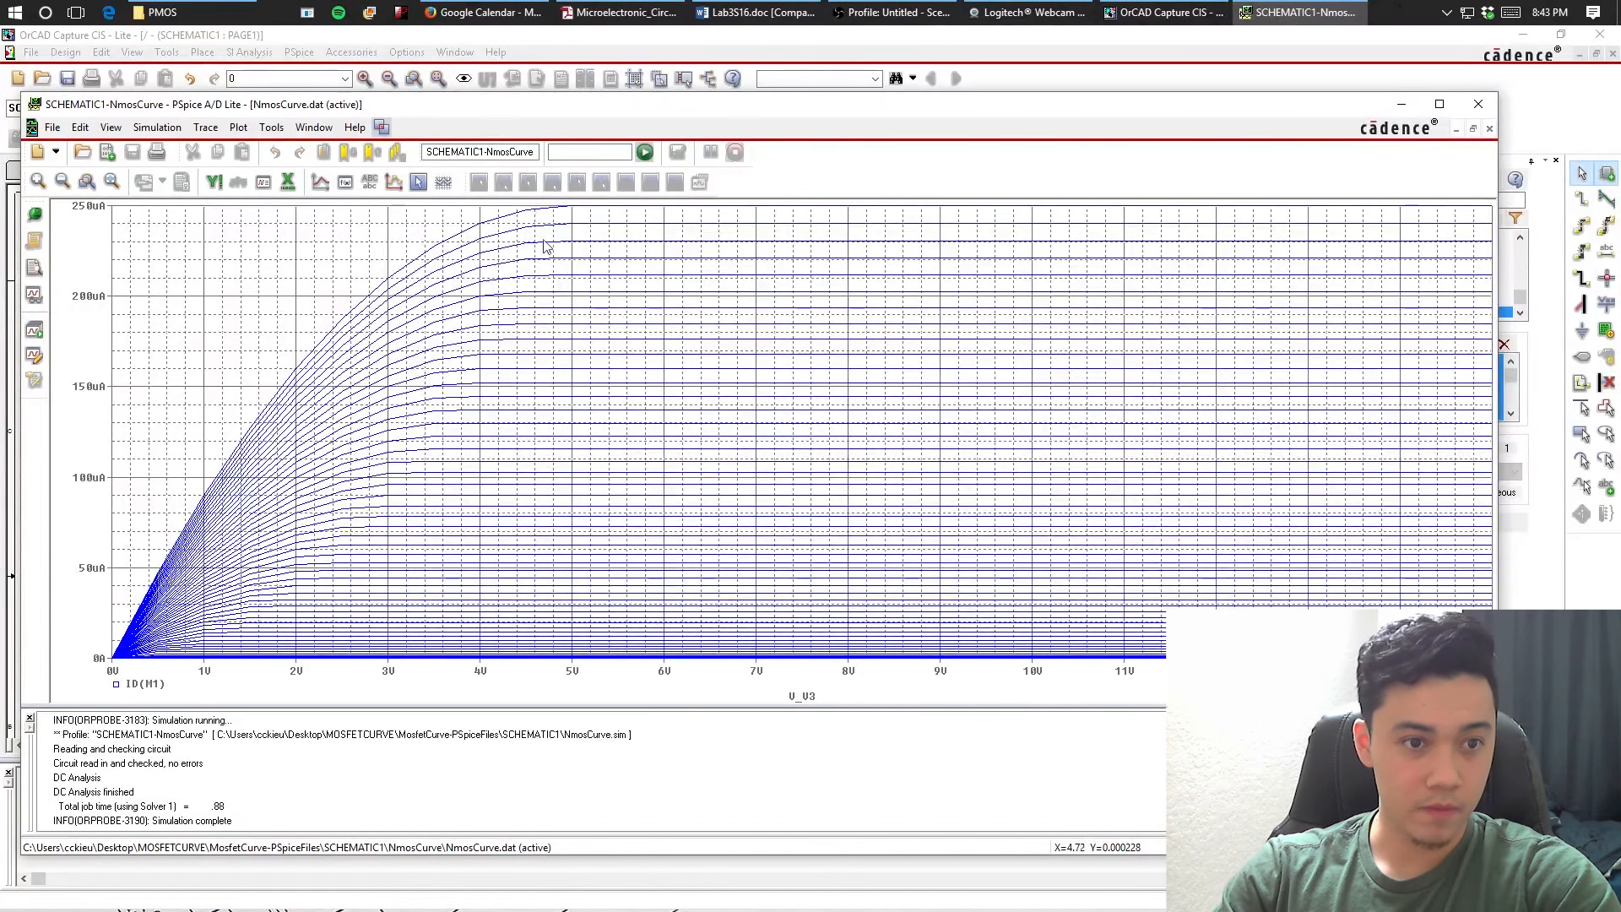
Set the secondary sweep's increment for V1 to 1 in the simulation settings, then rerun the NmosCurve simulation
{"action": "left_click", "coordinate": [34, 355]}
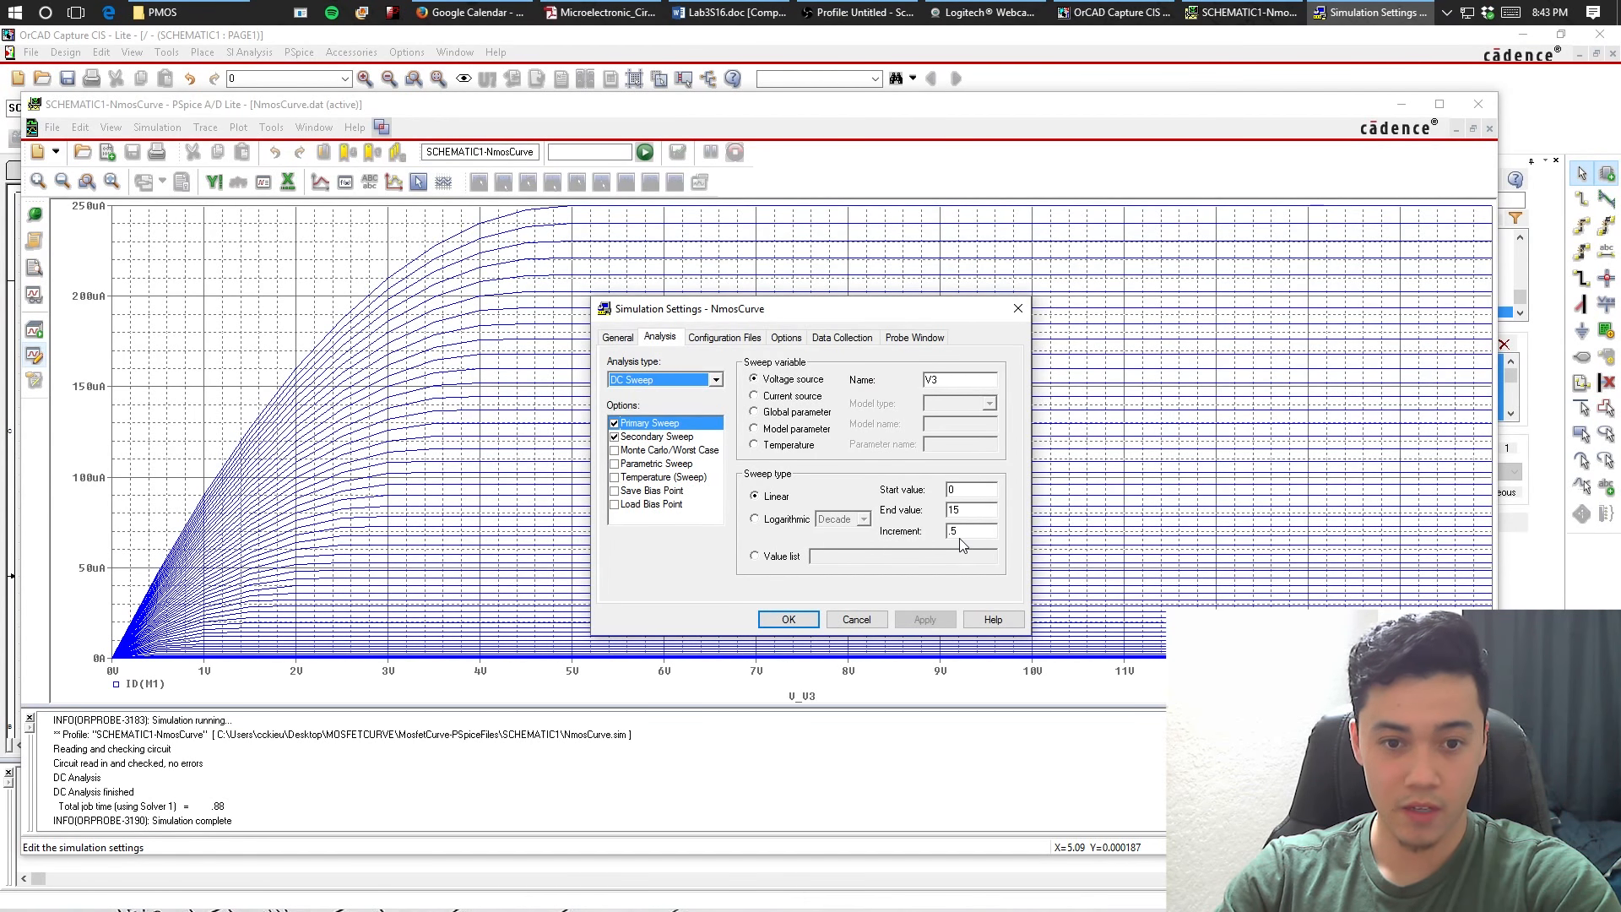
{"action": "left_click", "coordinate": [673, 438]}
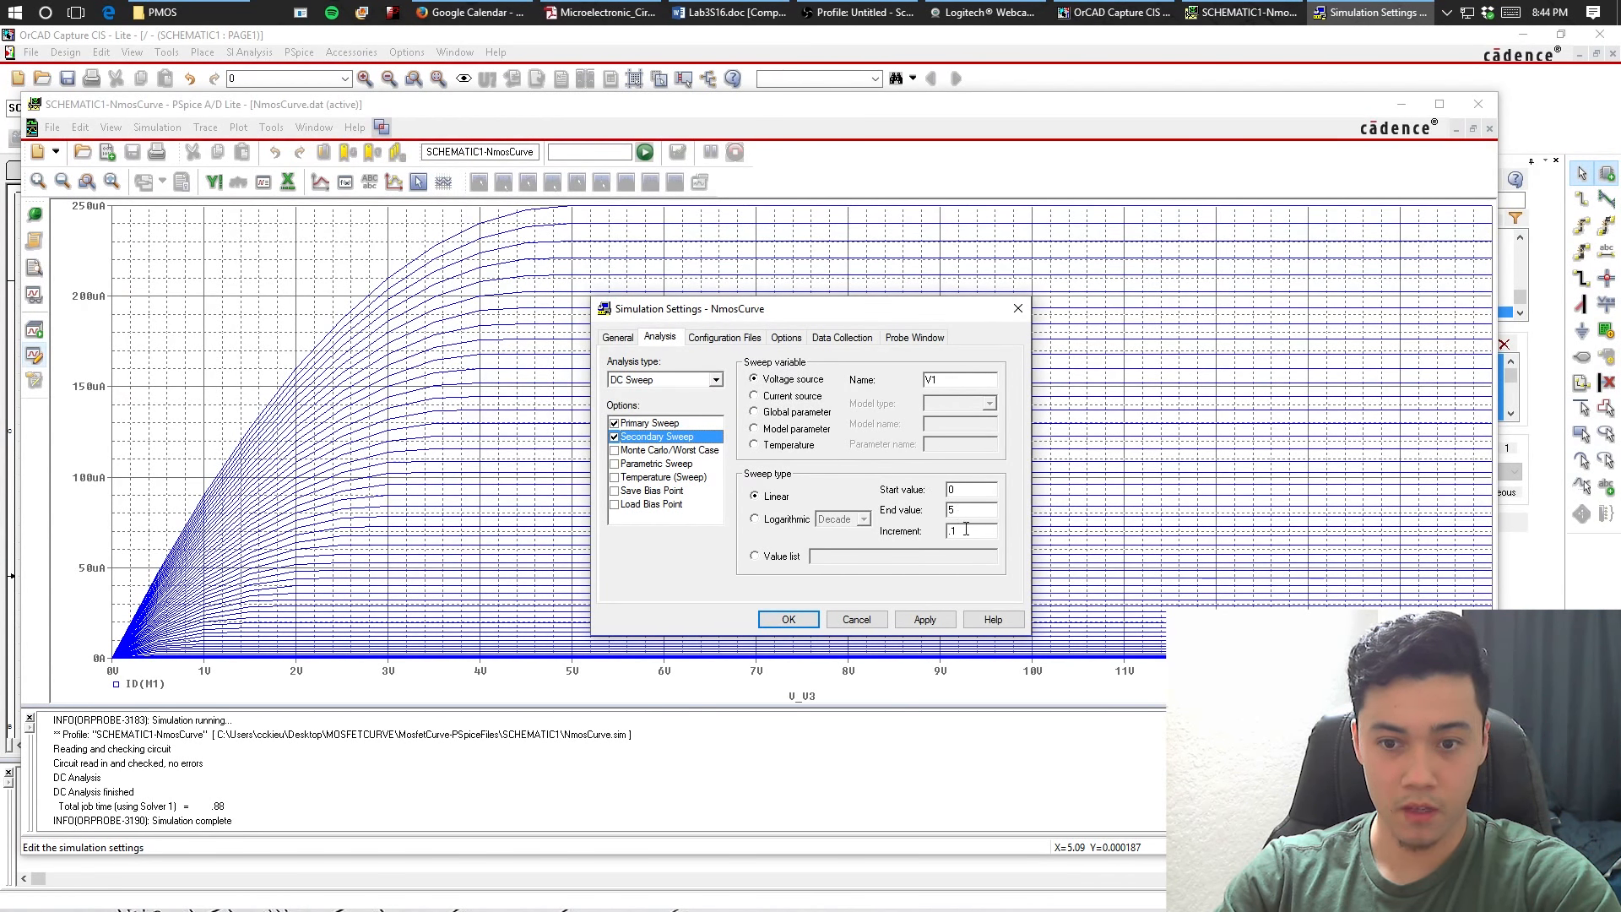
{"action": "left_click_drag", "start_coordinate": [966, 529], "coordinate": [938, 530]}
{"action": "type", "text": ".5"}
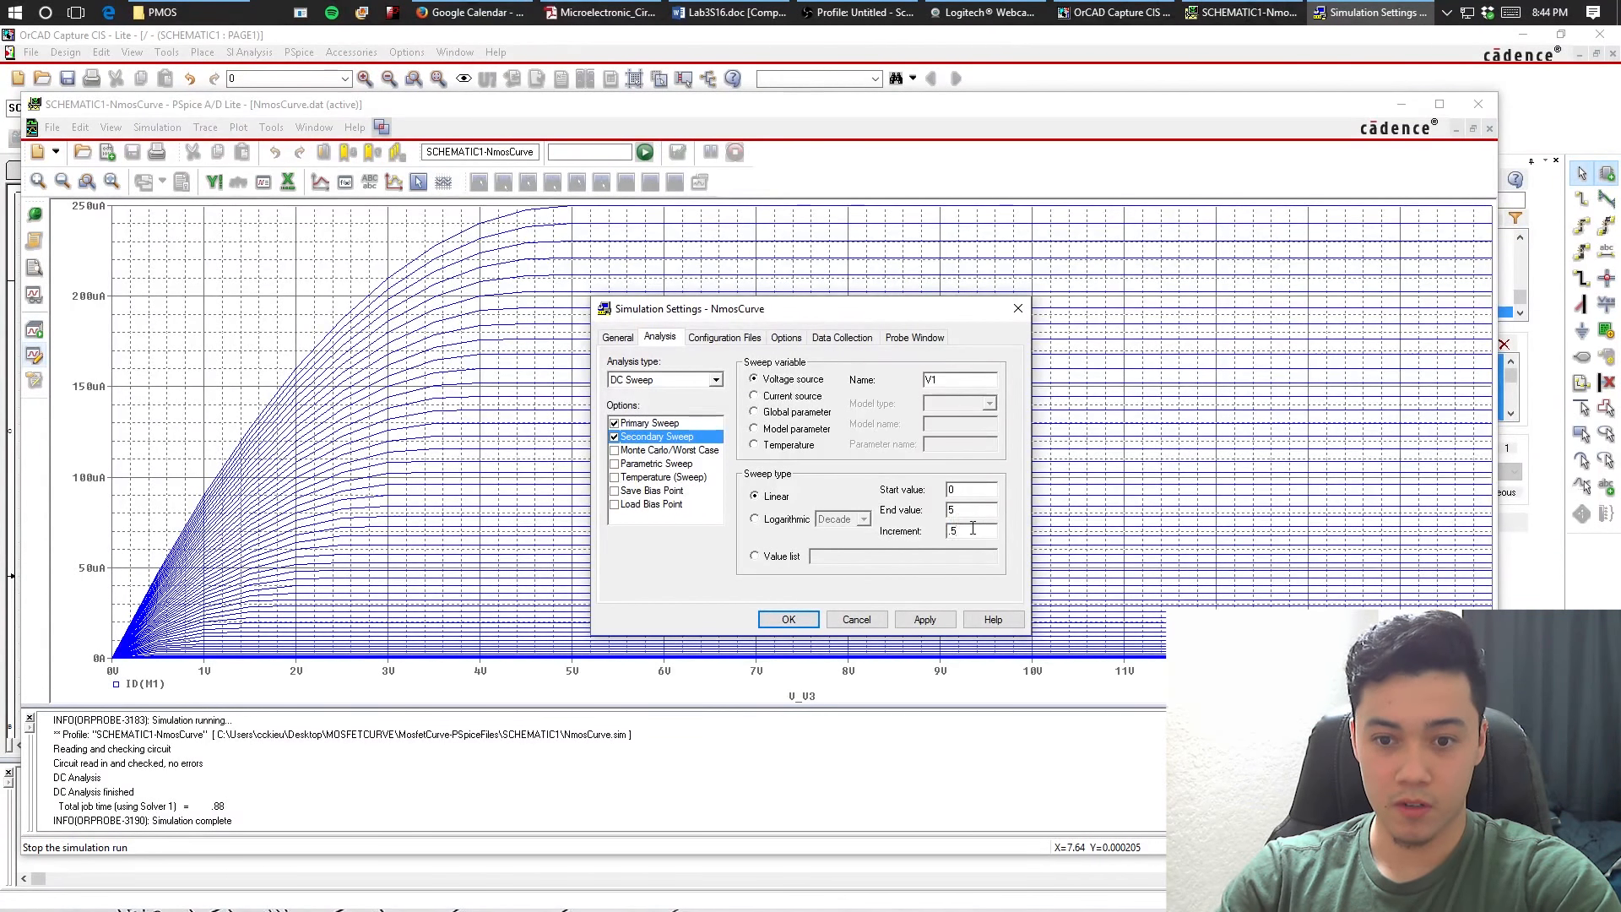
{"action": "left_click", "coordinate": [926, 621]}
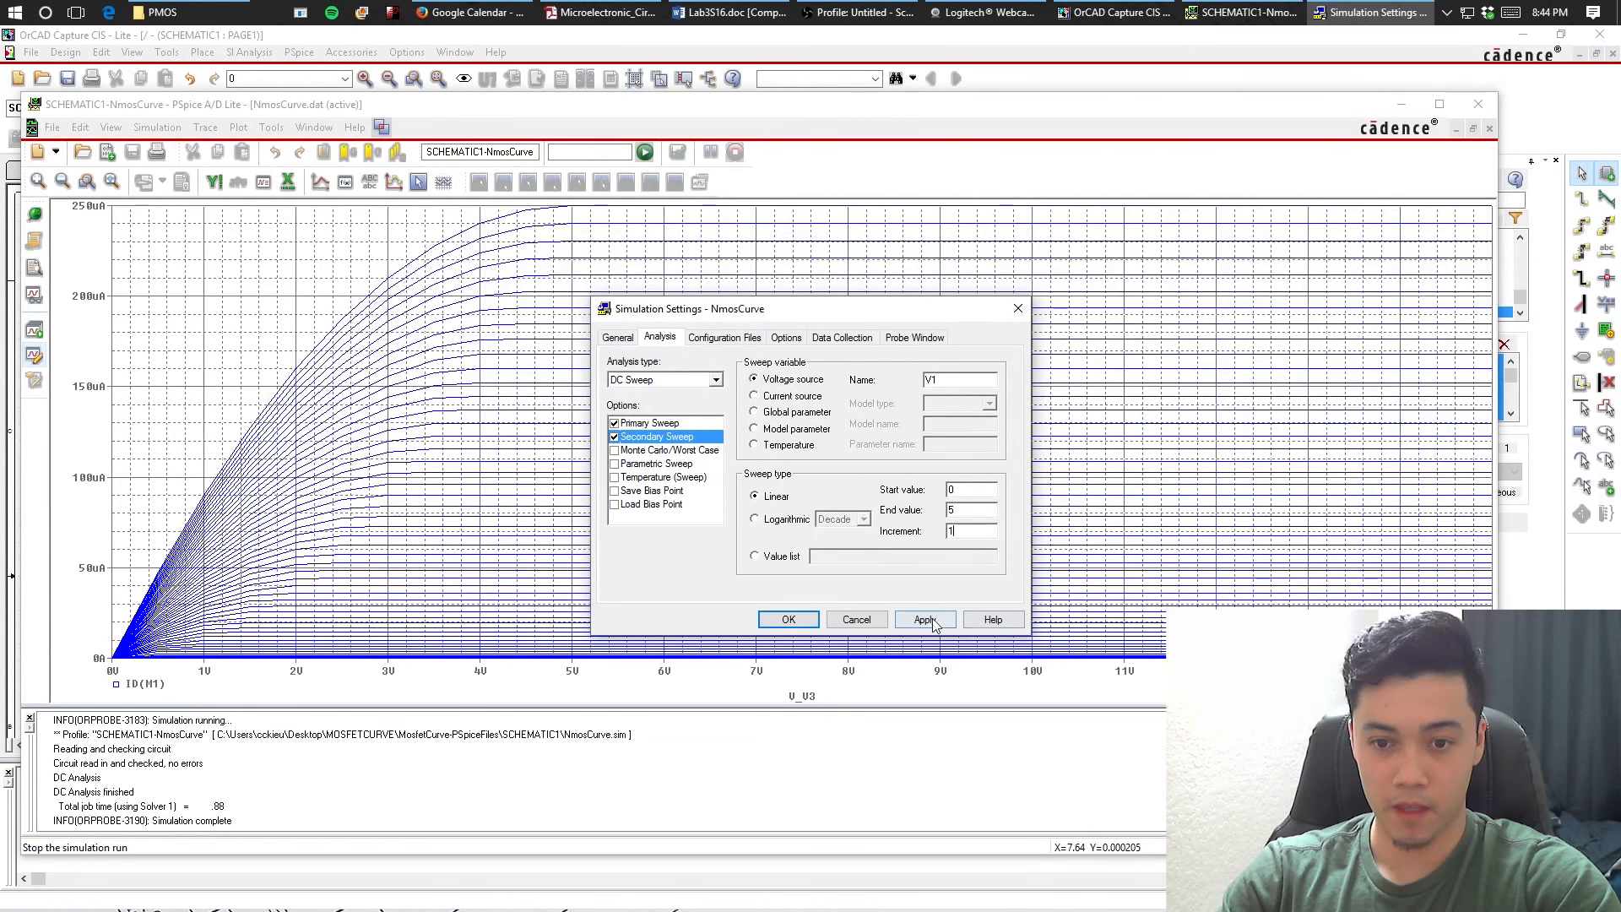
{"action": "left_click", "coordinate": [816, 620]}
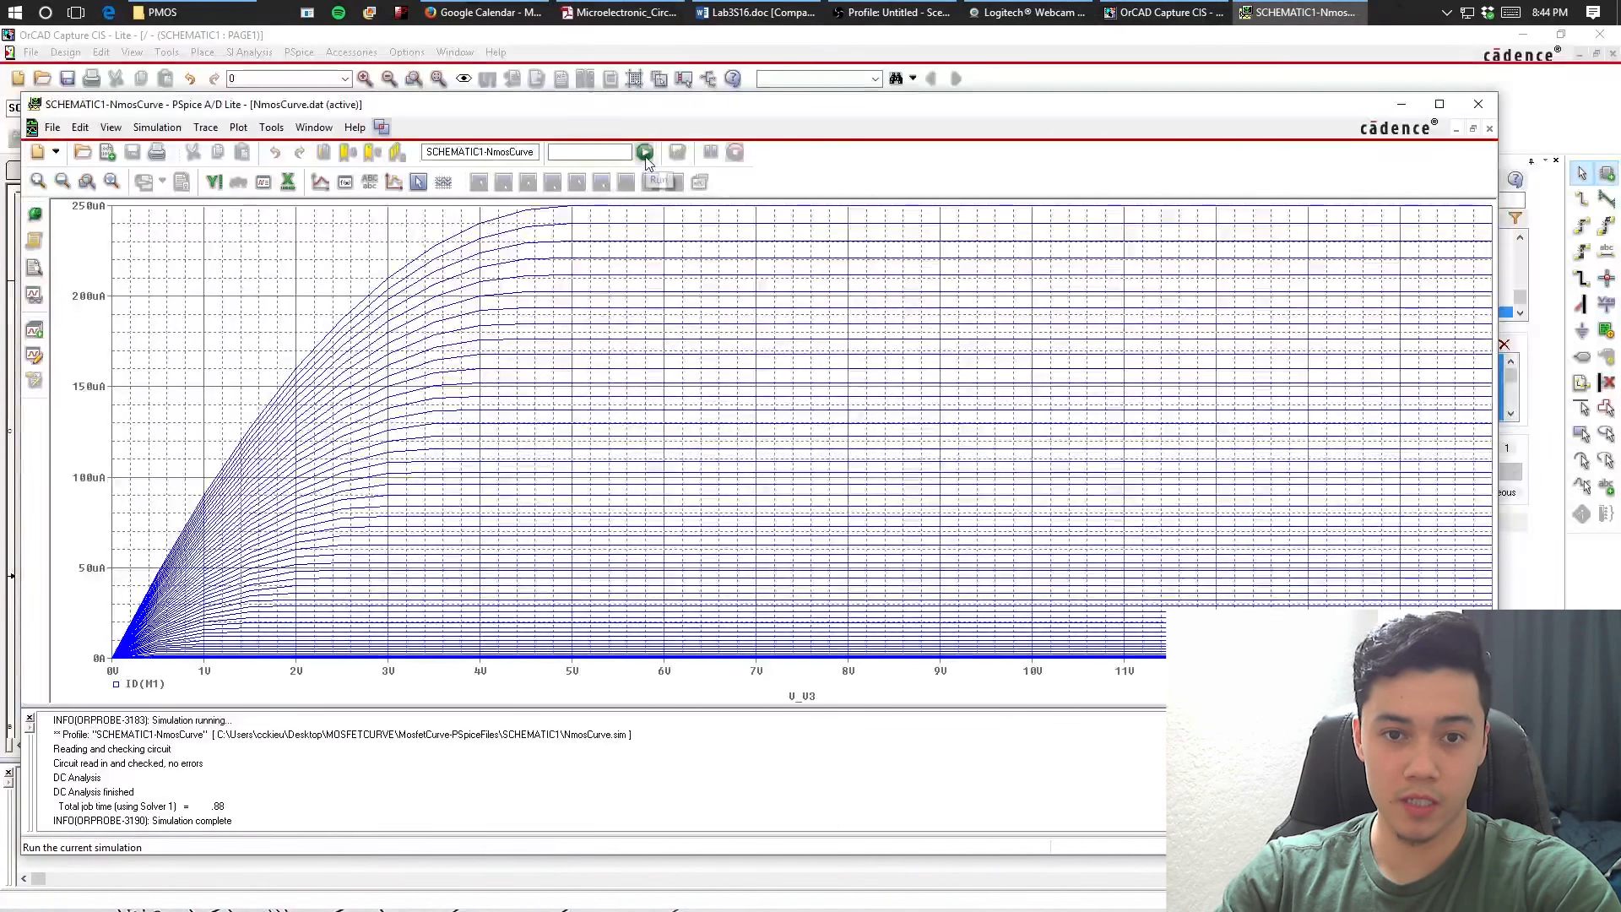
{"action": "left_click", "coordinate": [645, 153]}
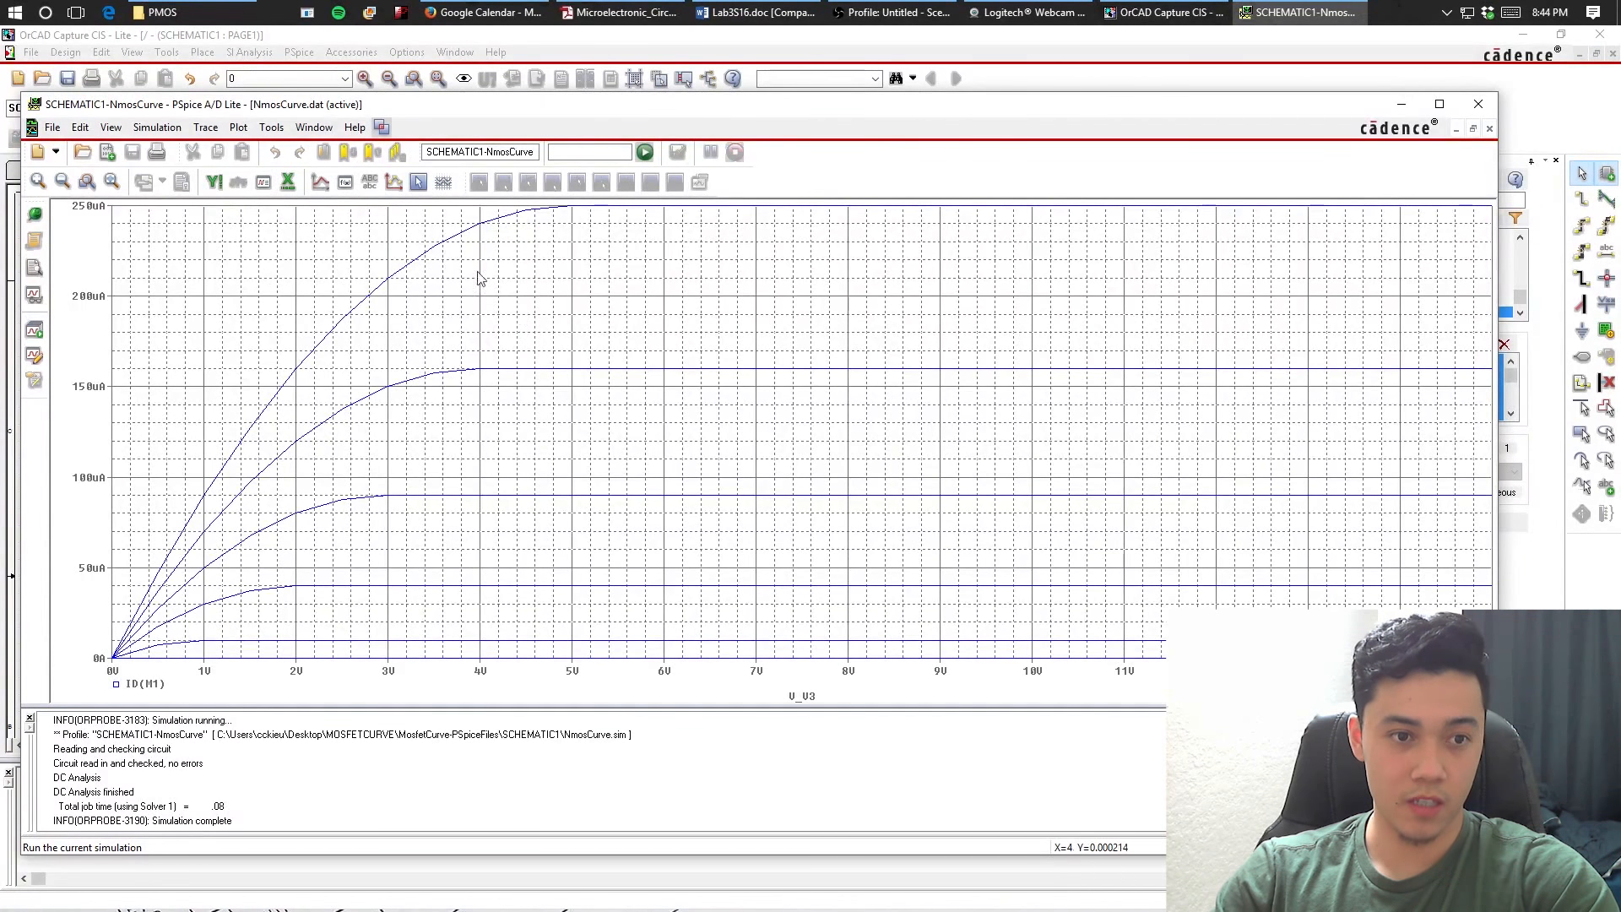
Review the primary sweep settings for V3, then close the NmosCurve plot window to return to the schematic
{"action": "left_click", "coordinate": [34, 329]}
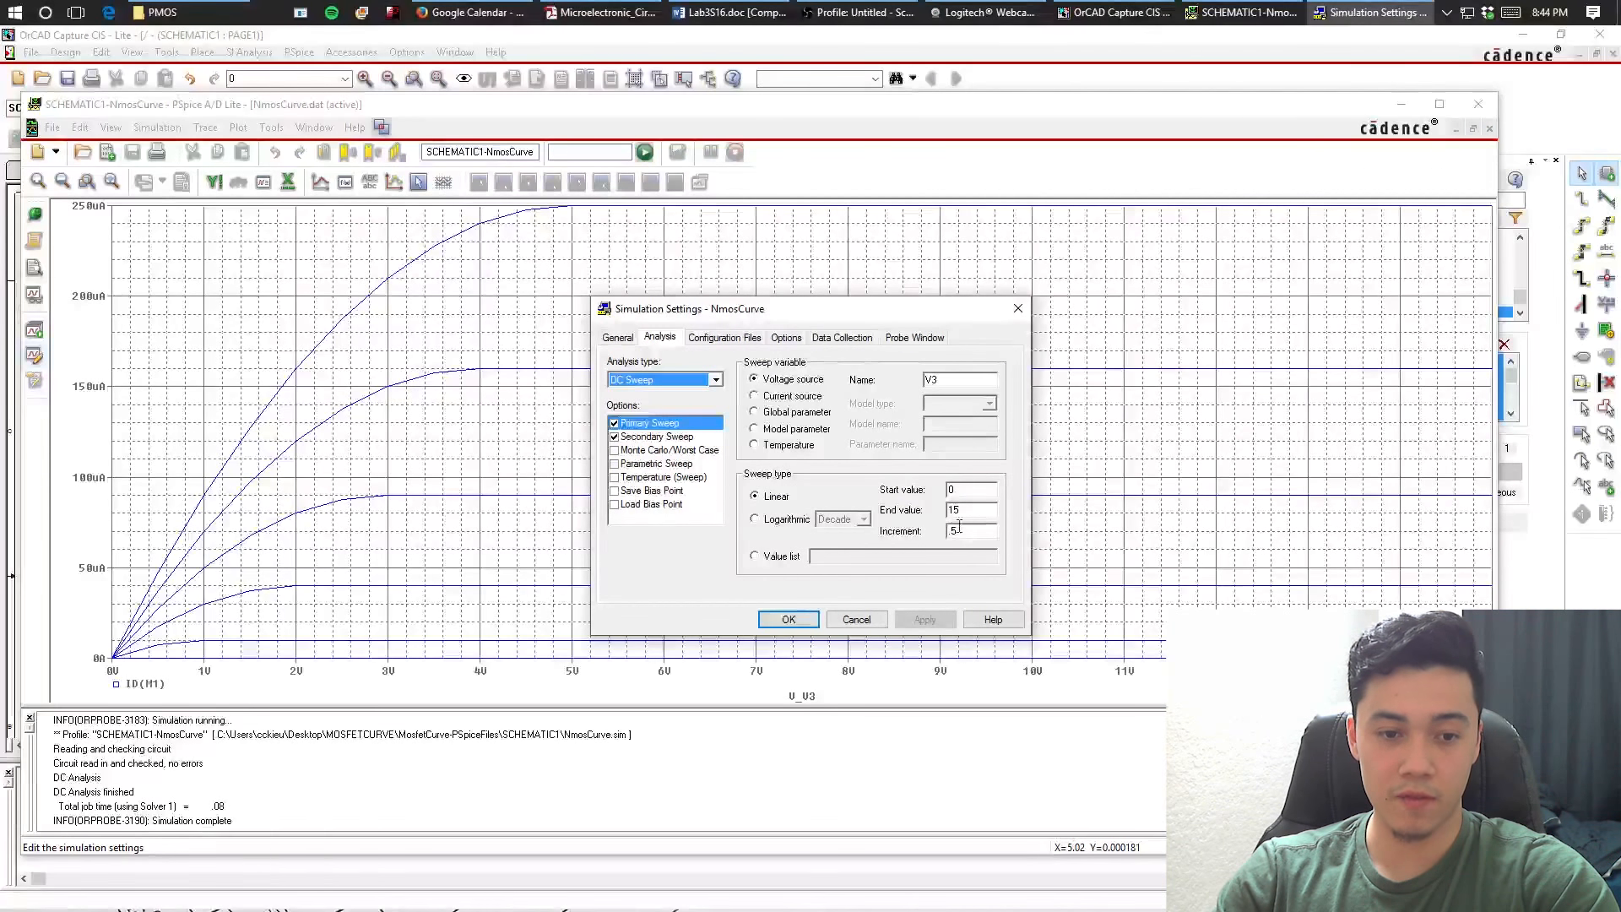
{"action": "left_click", "coordinate": [787, 619]}
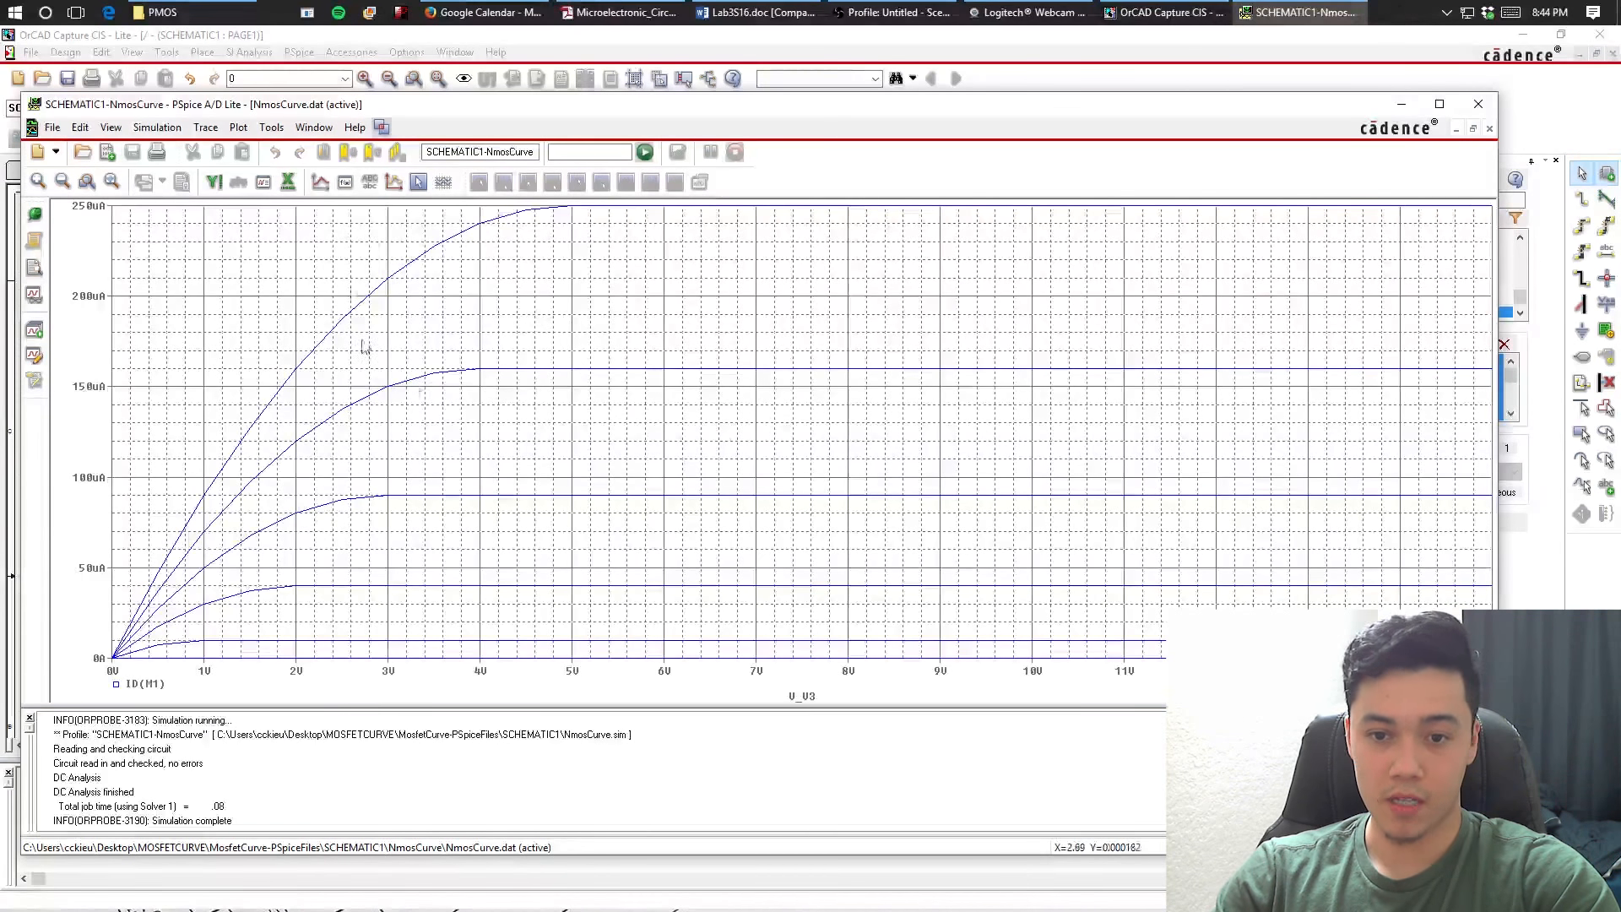
{"action": "left_click", "coordinate": [1478, 103]}
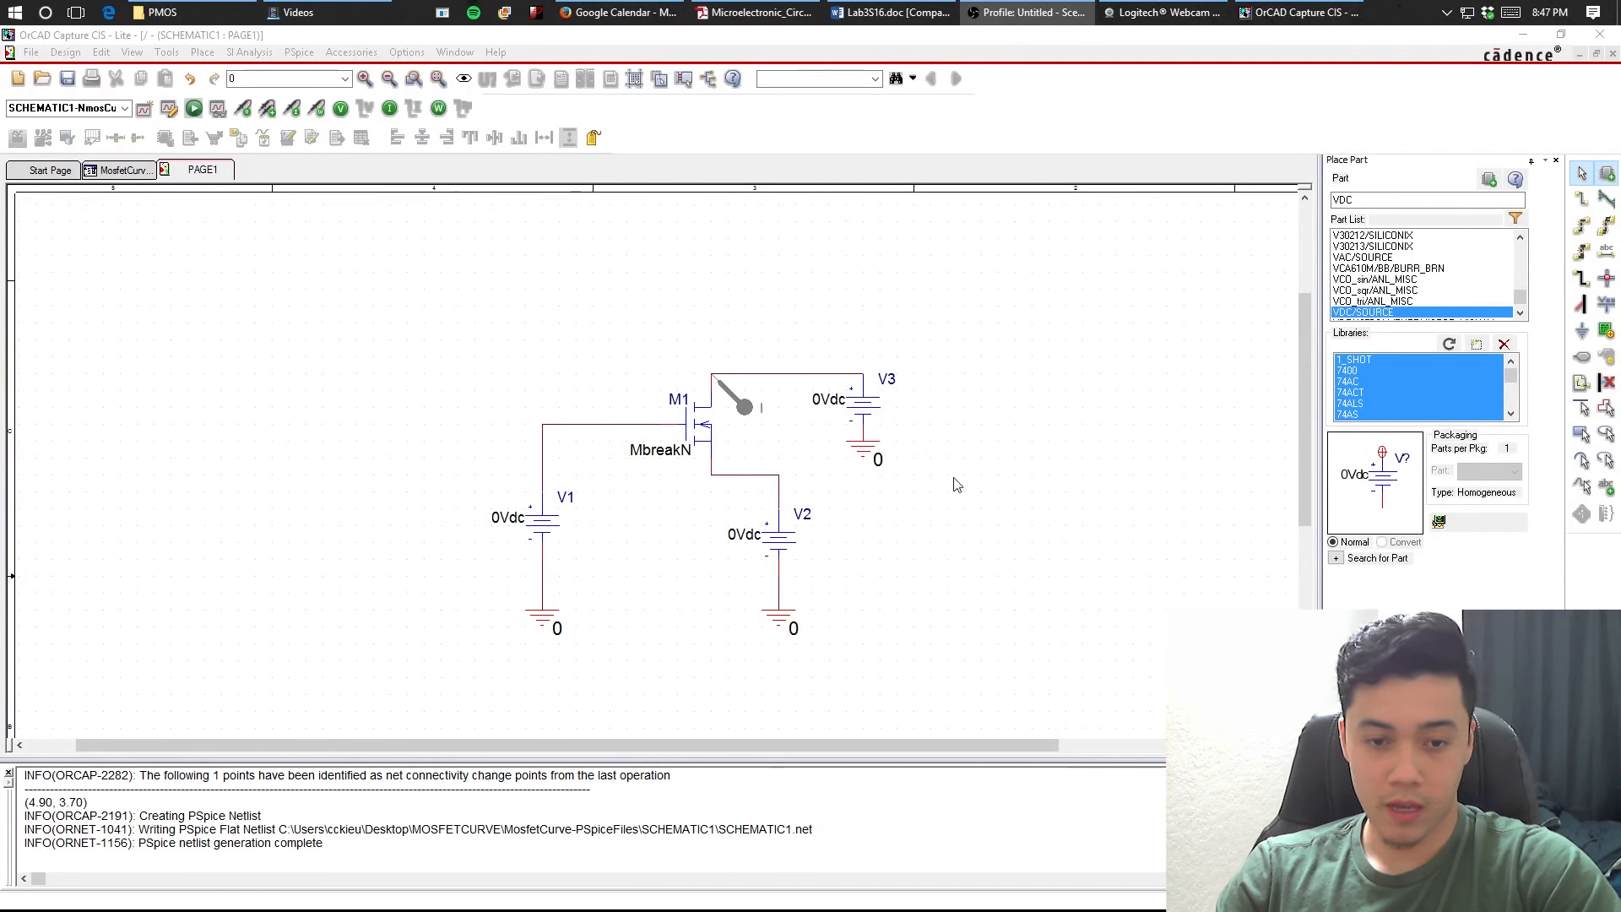
Move the entire NMOS circuit to the lower-left area of the schematic sheet
{"action": "scroll", "coordinate": [817, 469], "scroll_direction": "down", "scroll_amount": 1, "text": "ctrl"}
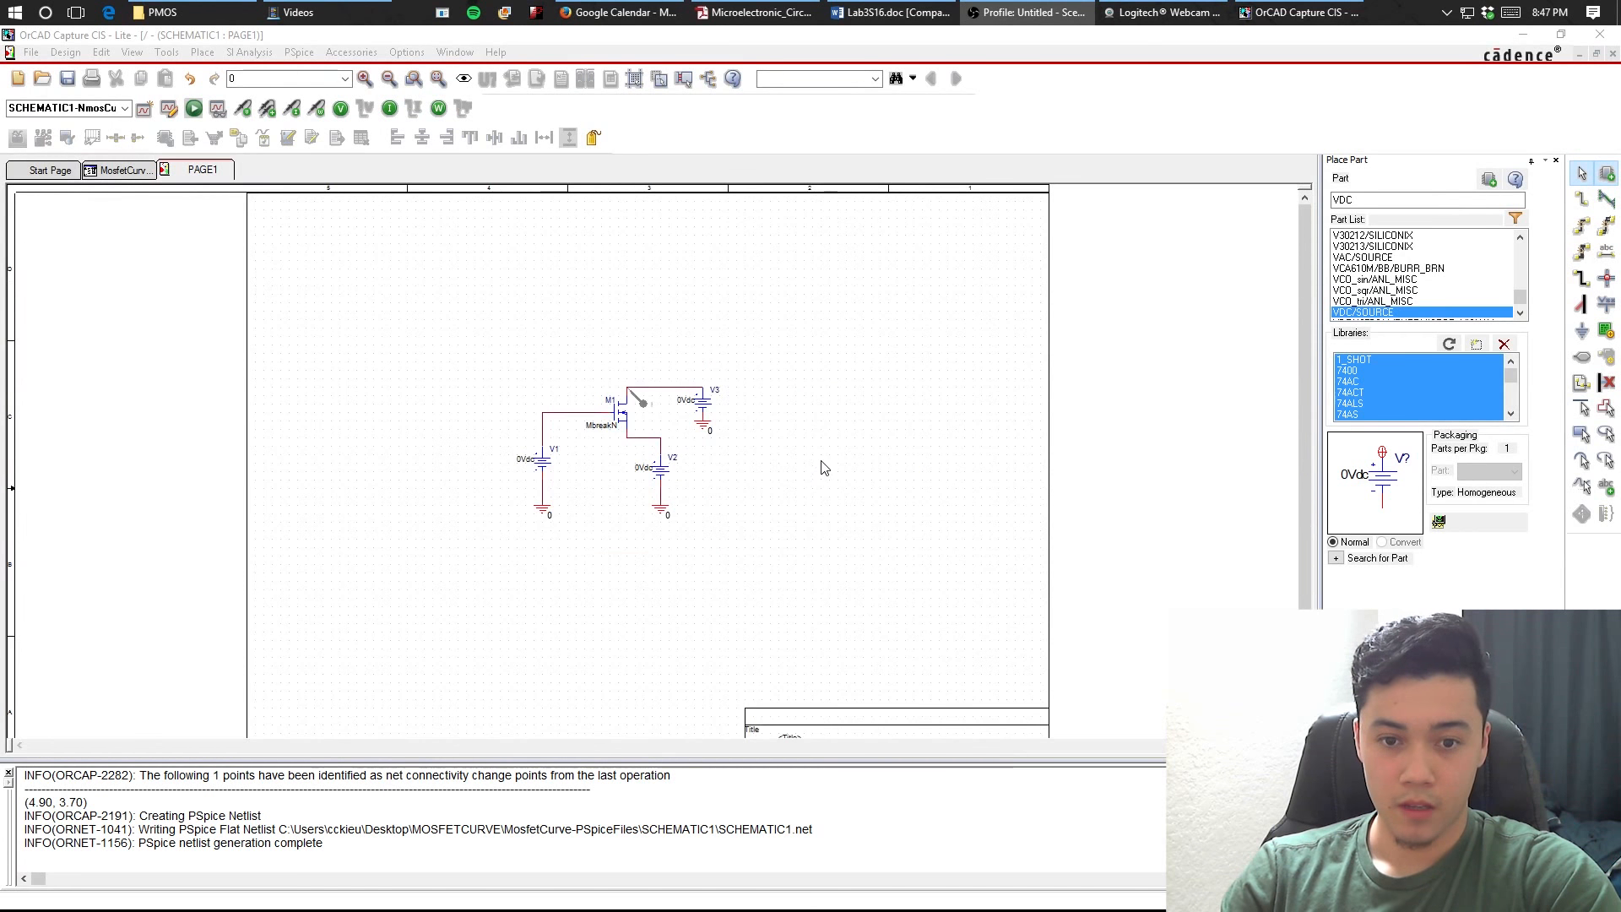
{"action": "left_click_drag", "start_coordinate": [474, 352], "coordinate": [794, 575]}
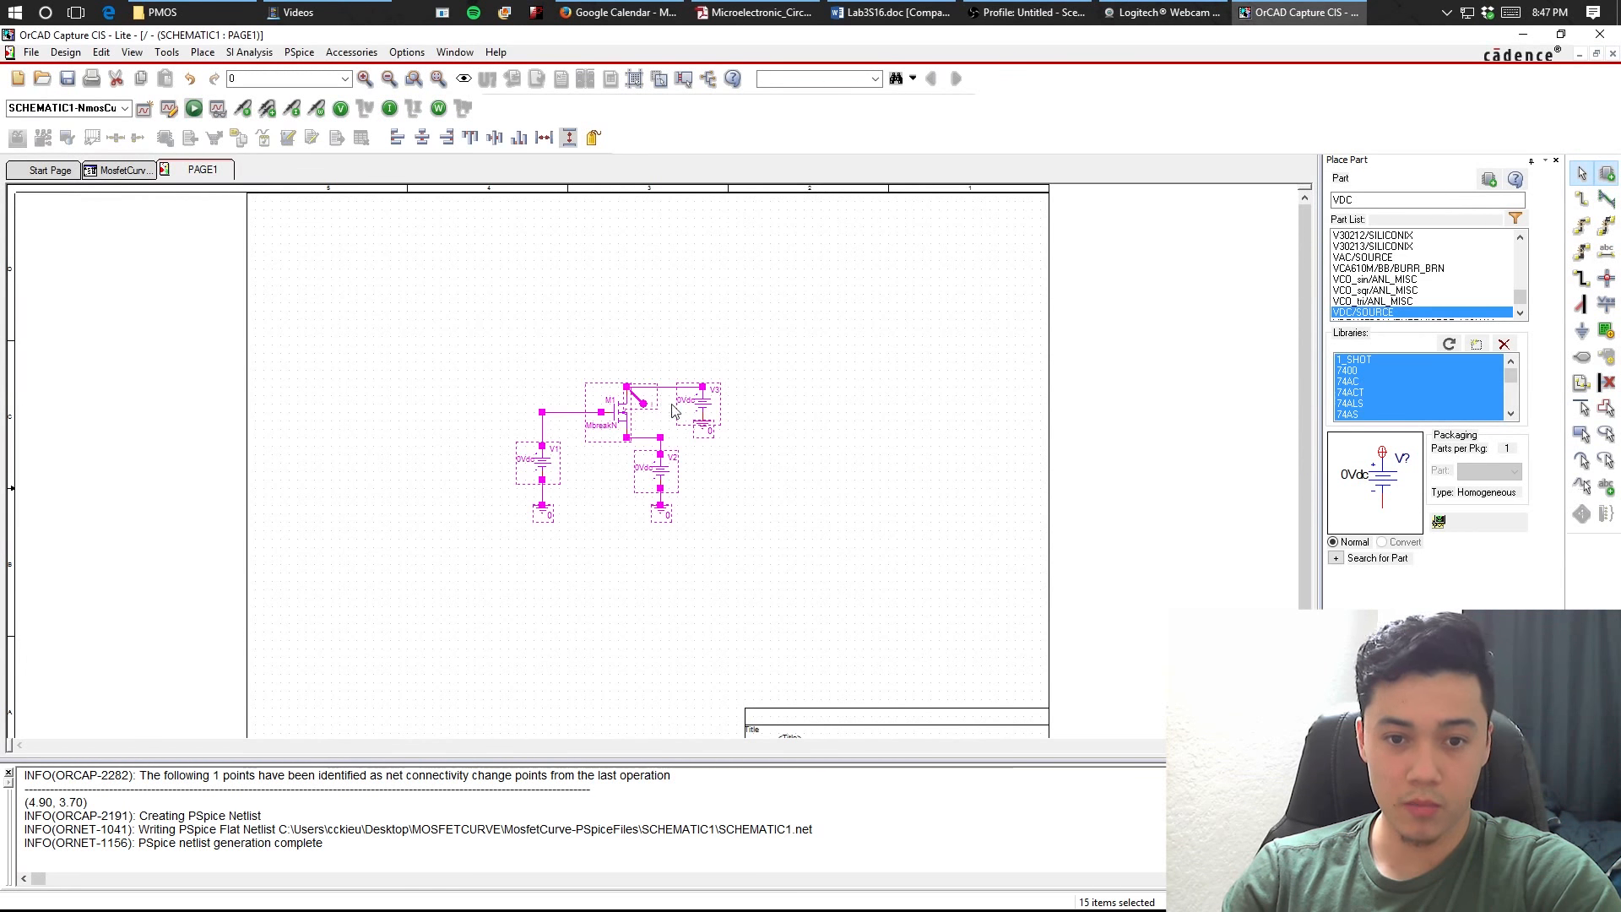
{"action": "left_click_drag", "start_coordinate": [660, 389], "coordinate": [449, 558]}
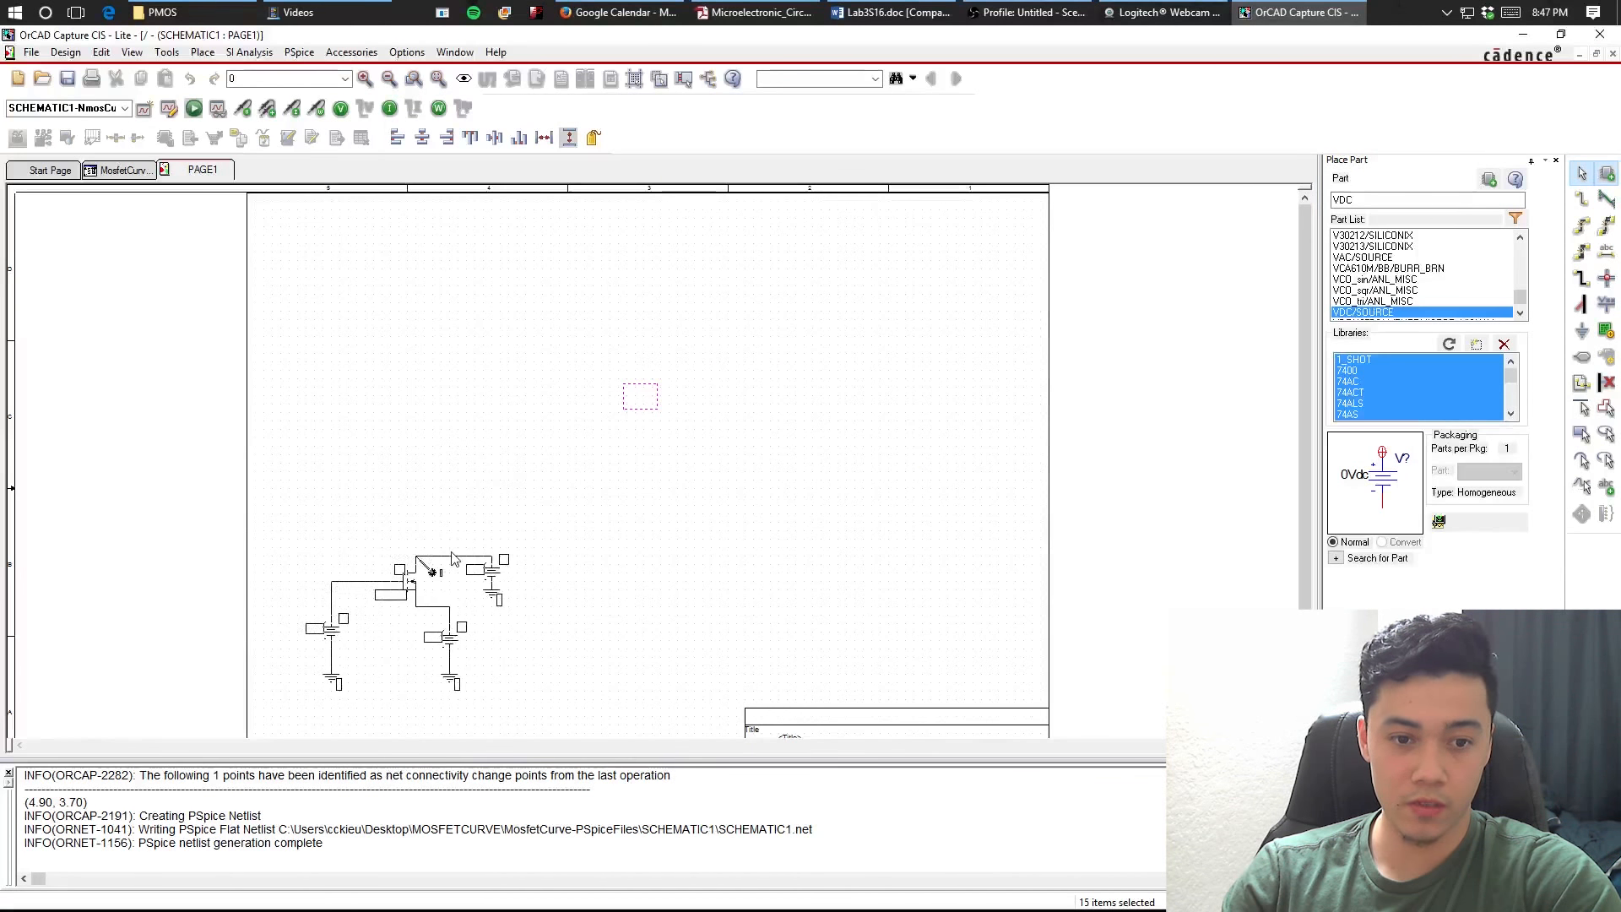
{"action": "left_click", "coordinate": [736, 395]}
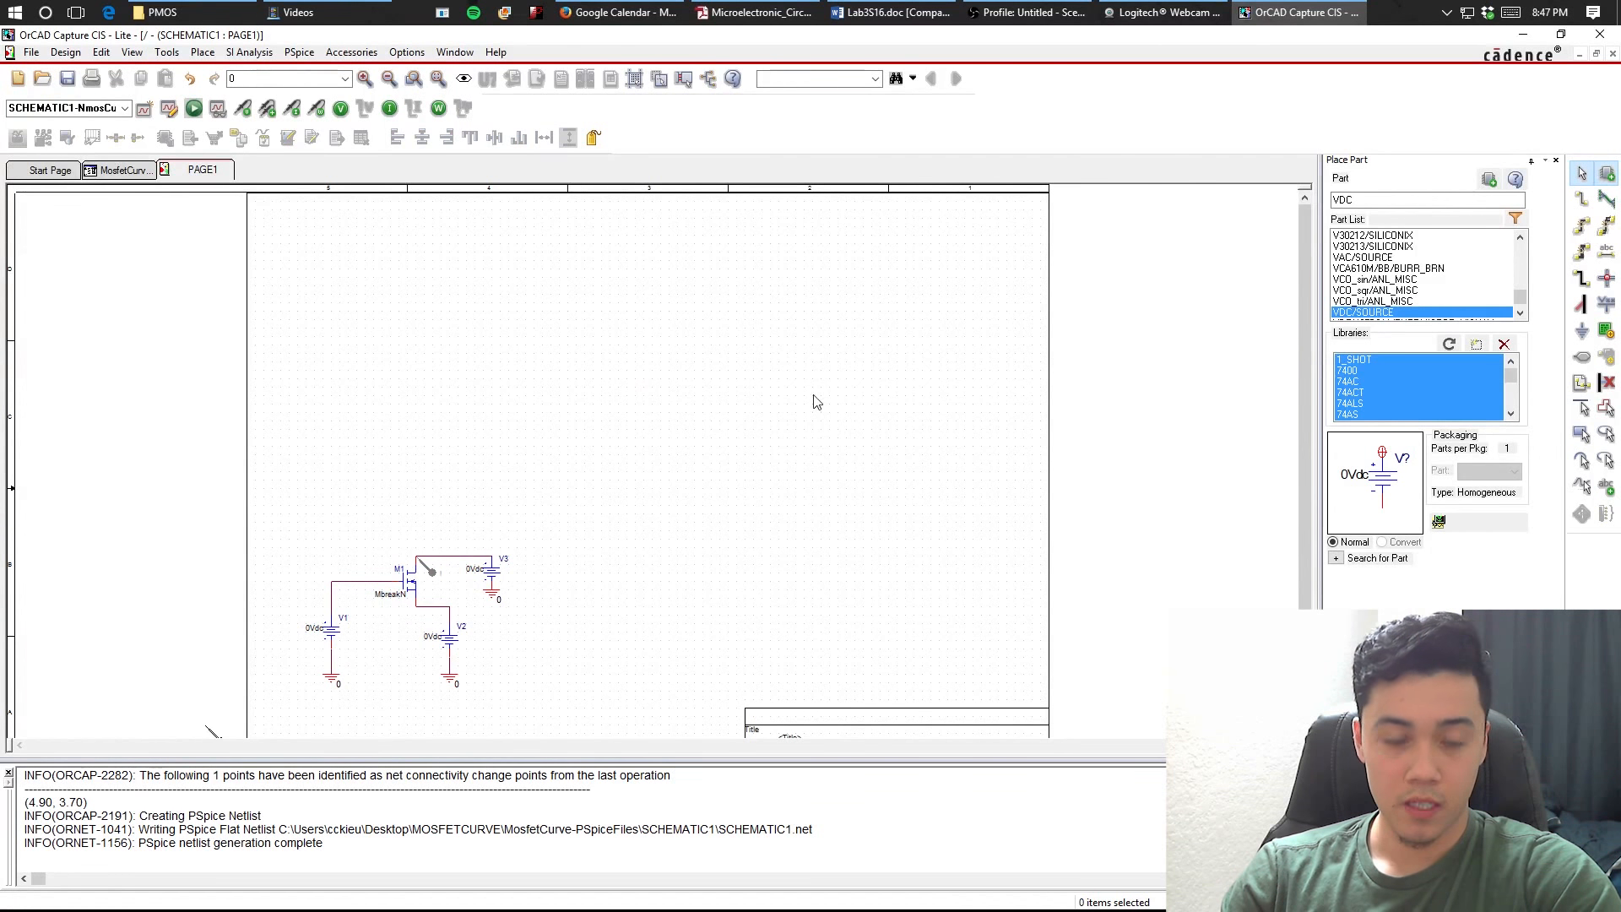
Place one discrete PMOS PSpice component in the empty area above and to the right of the NMOS circuit
{"action": "left_click", "coordinate": [165, 53]}
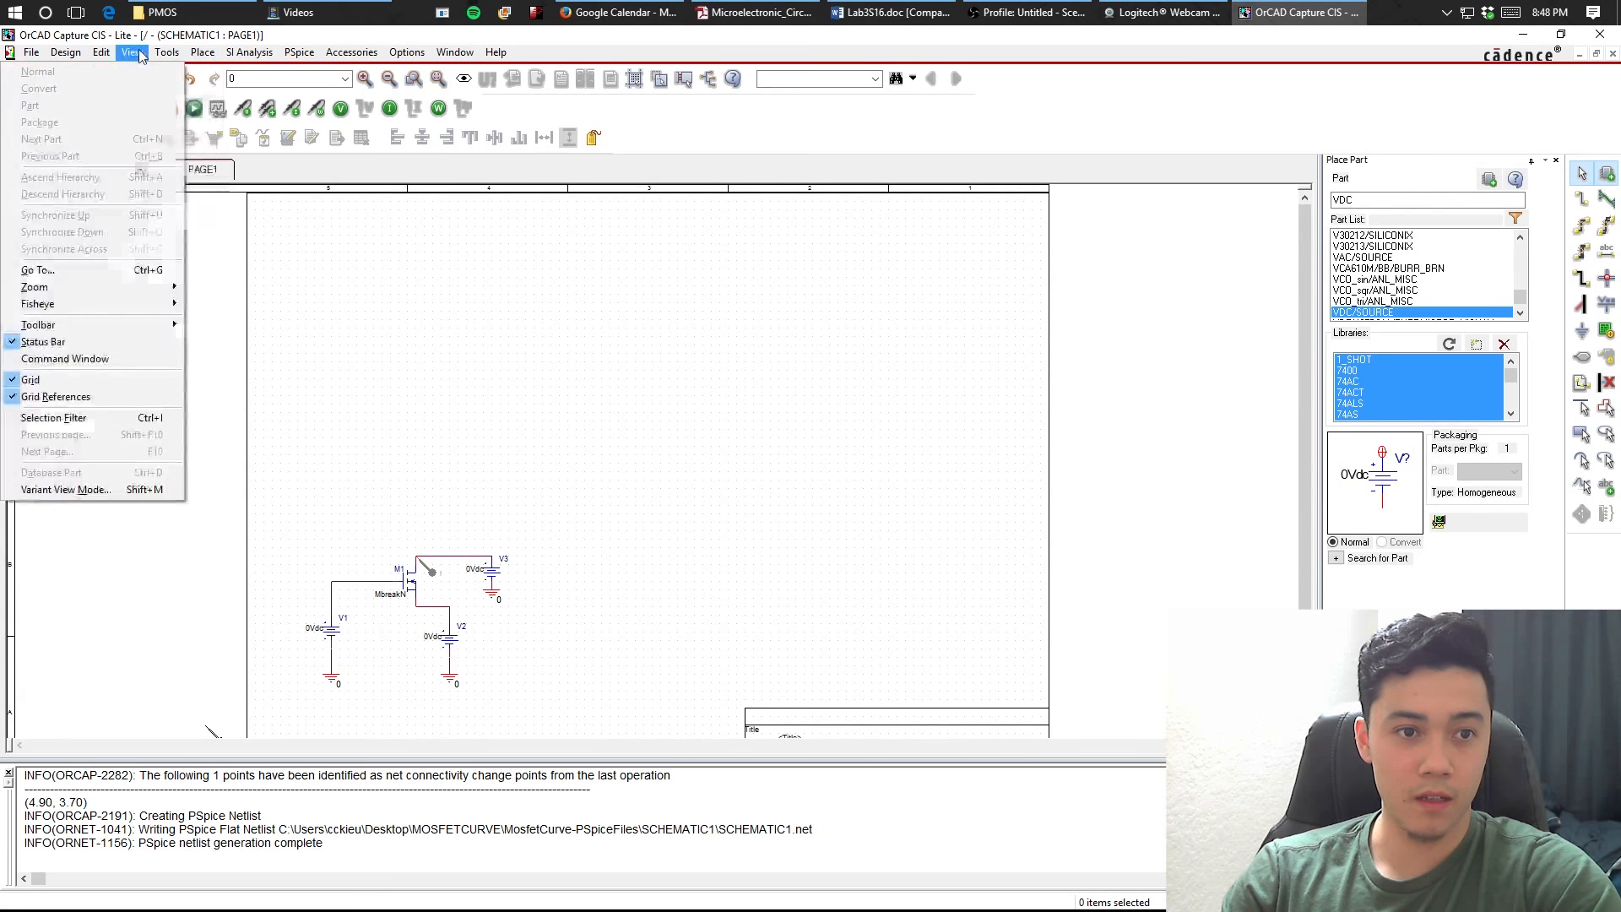
{"action": "left_click", "coordinate": [103, 52]}
{"action": "left_click", "coordinate": [200, 53]}
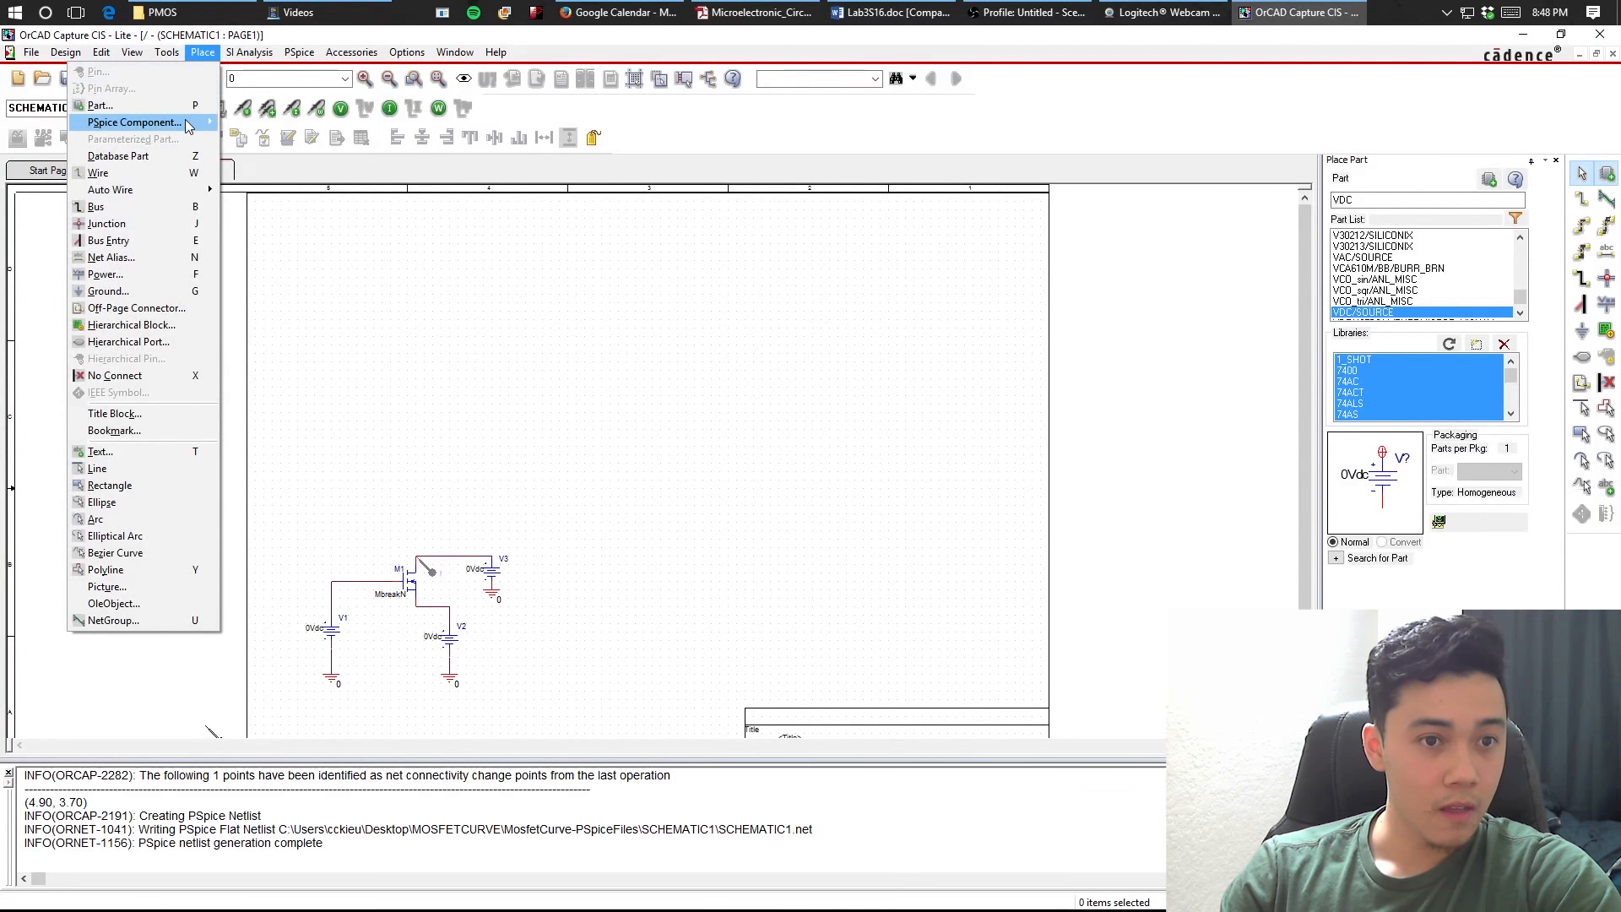
{"action": "mouse_move", "coordinate": [168, 122]}
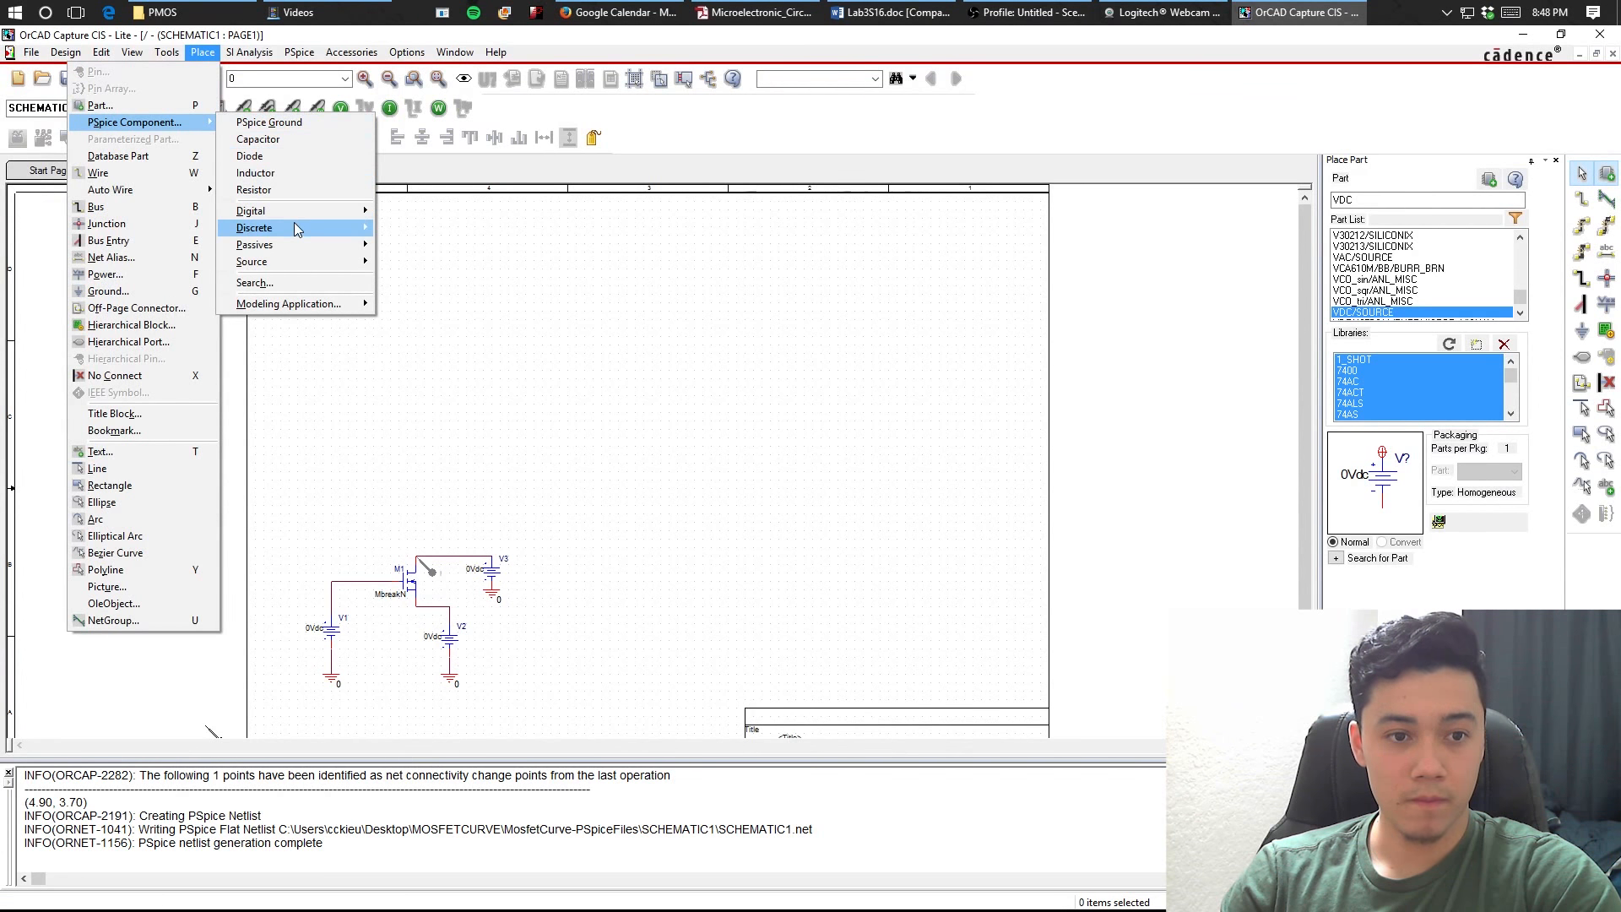
{"action": "mouse_move", "coordinate": [295, 226]}
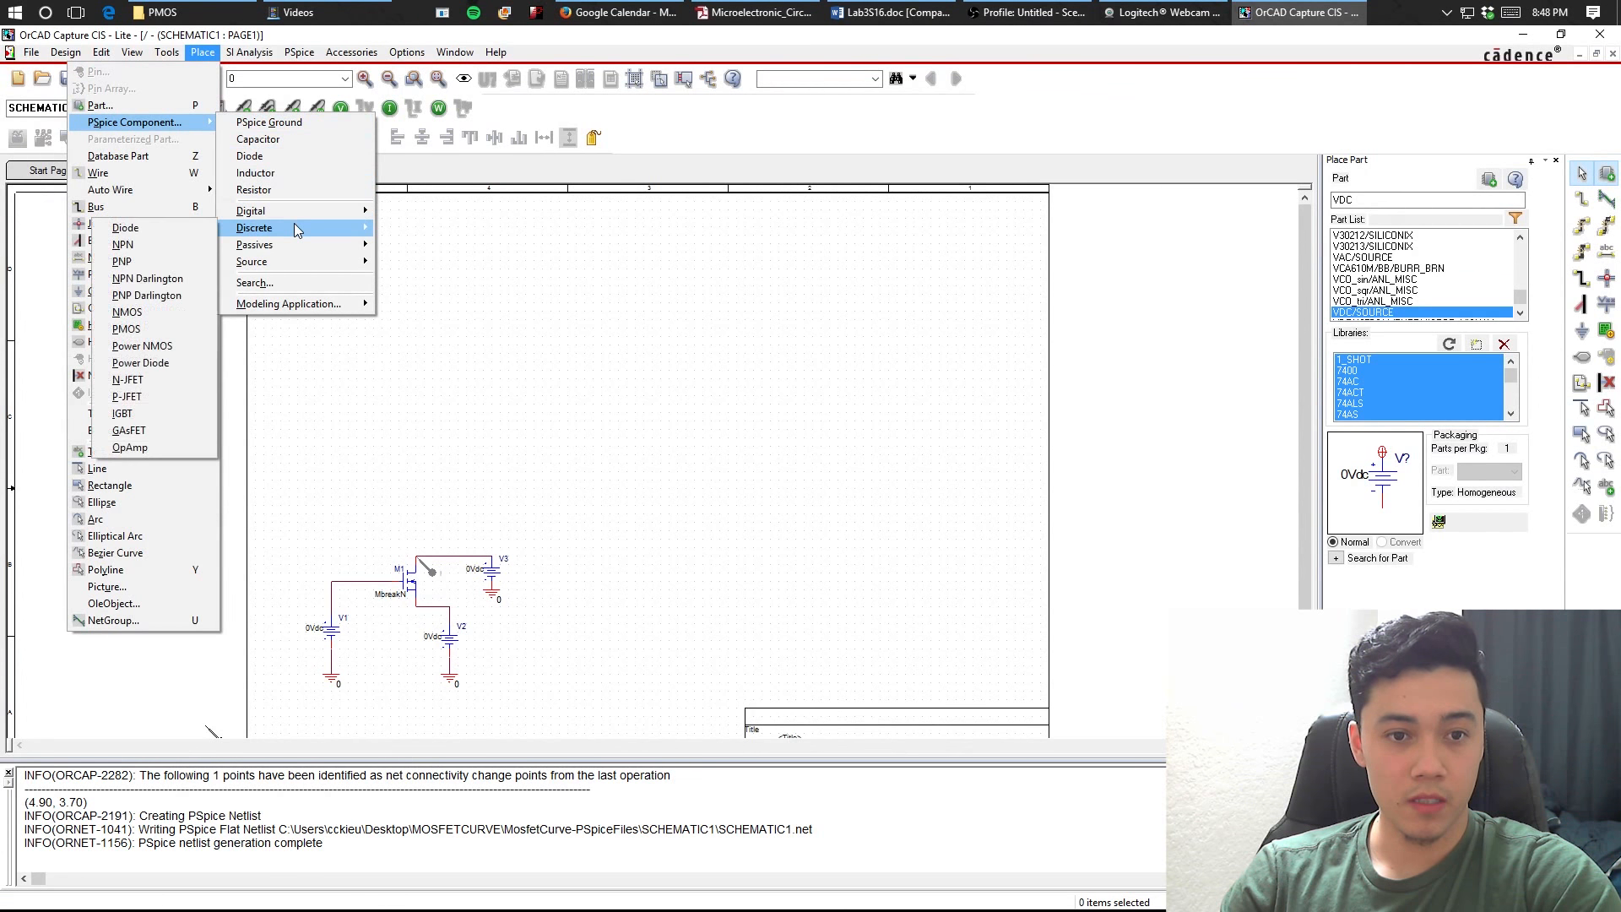
{"action": "left_click", "coordinate": [149, 330]}
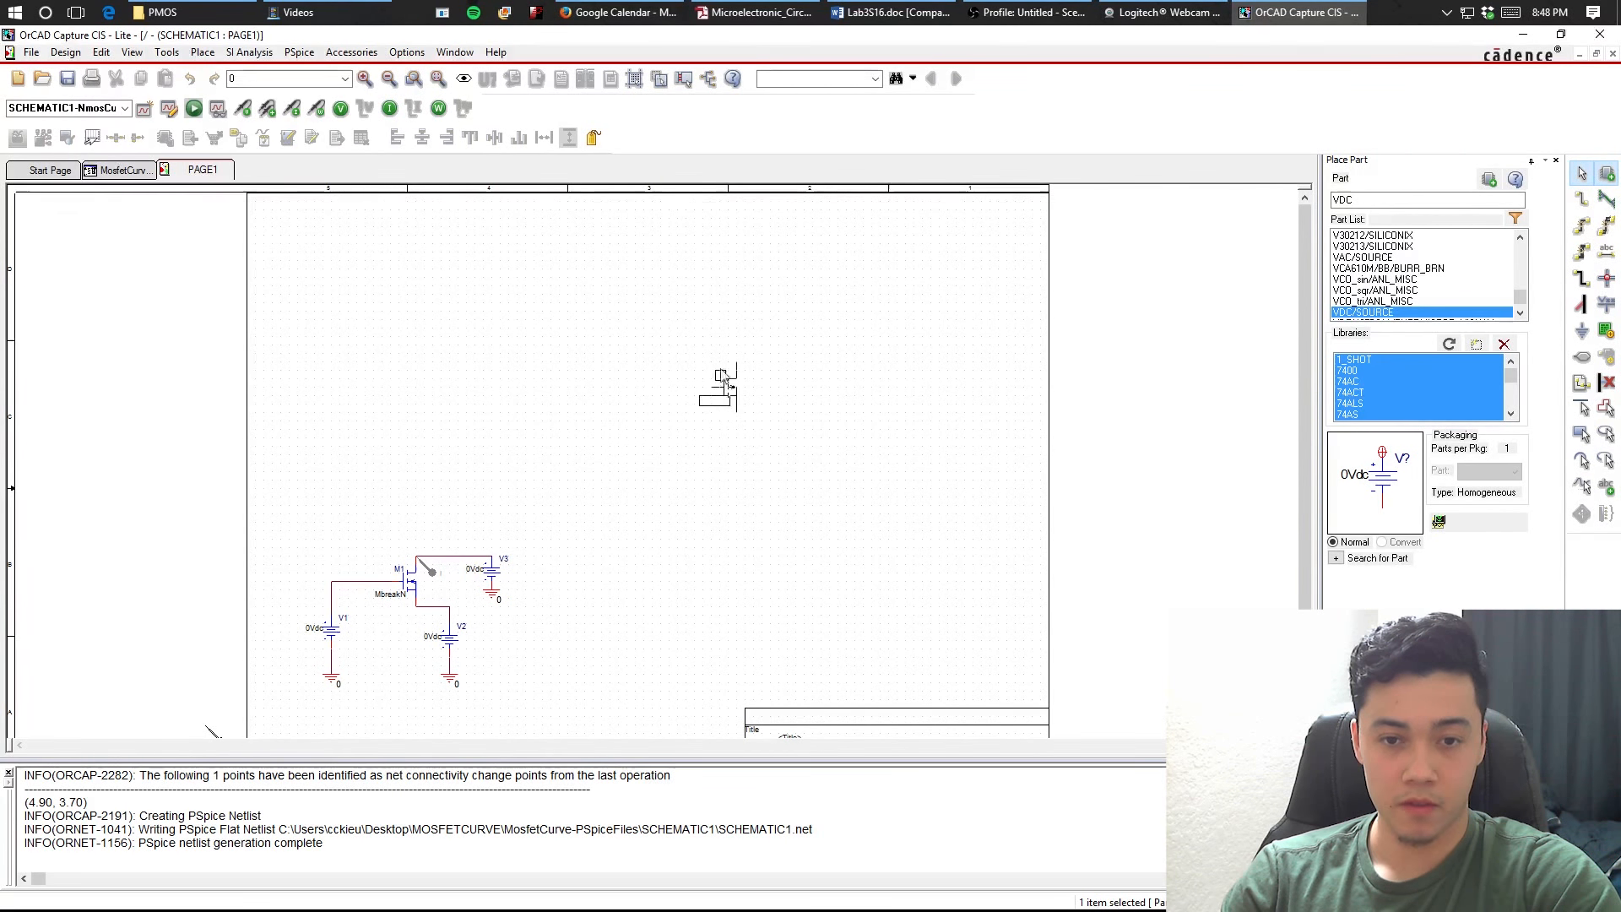
{"action": "left_click", "coordinate": [784, 387]}
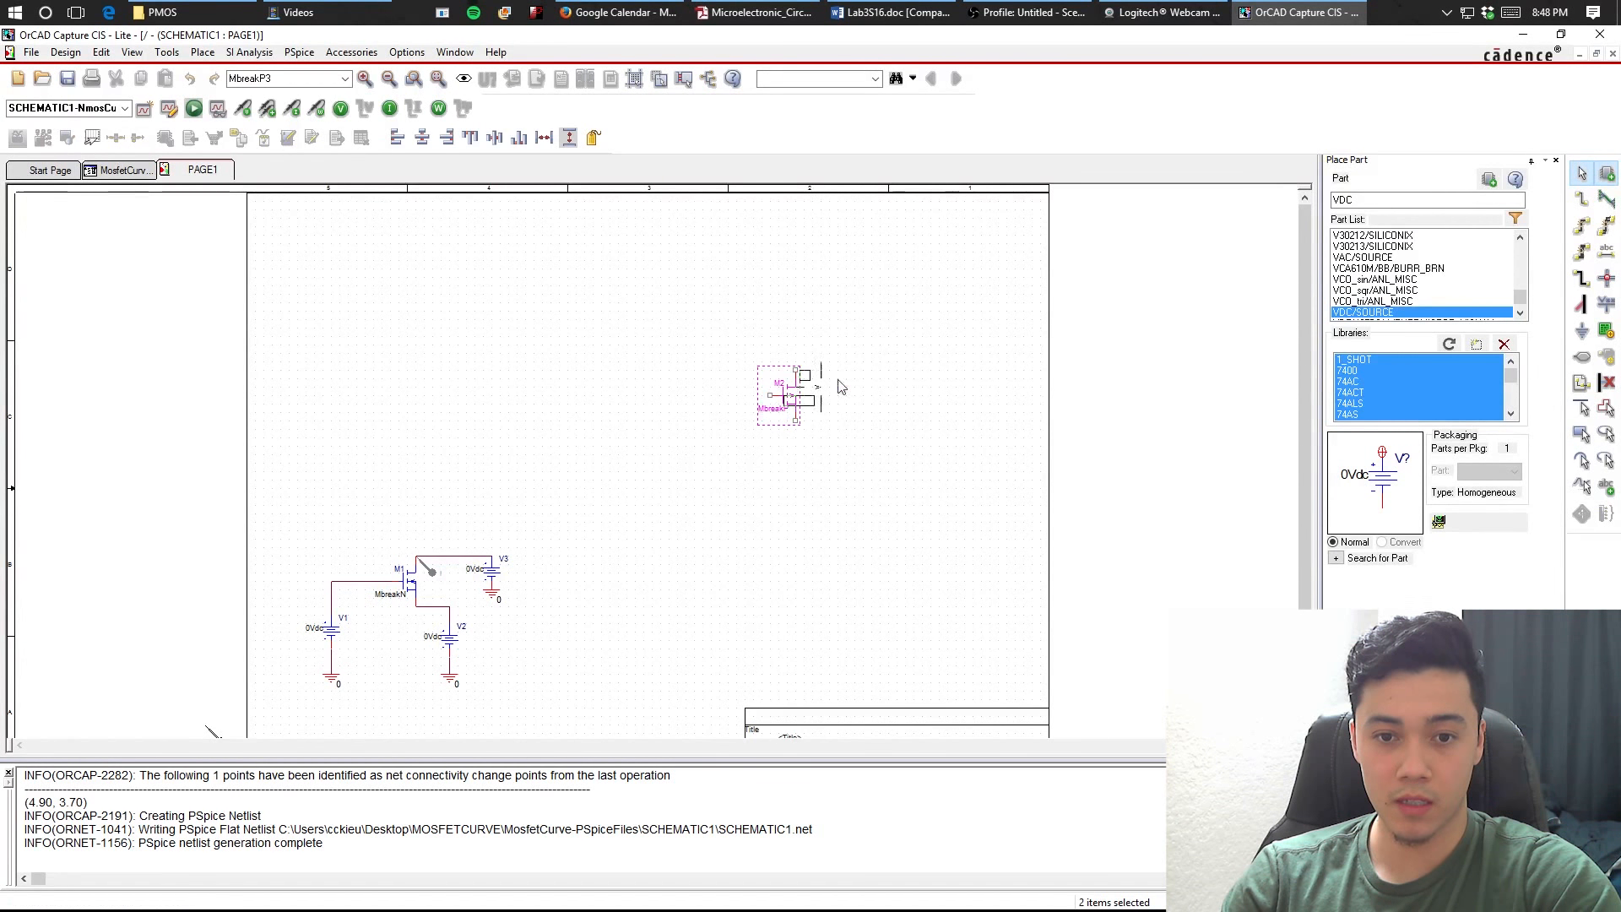
{"action": "key", "text": "Escape"}
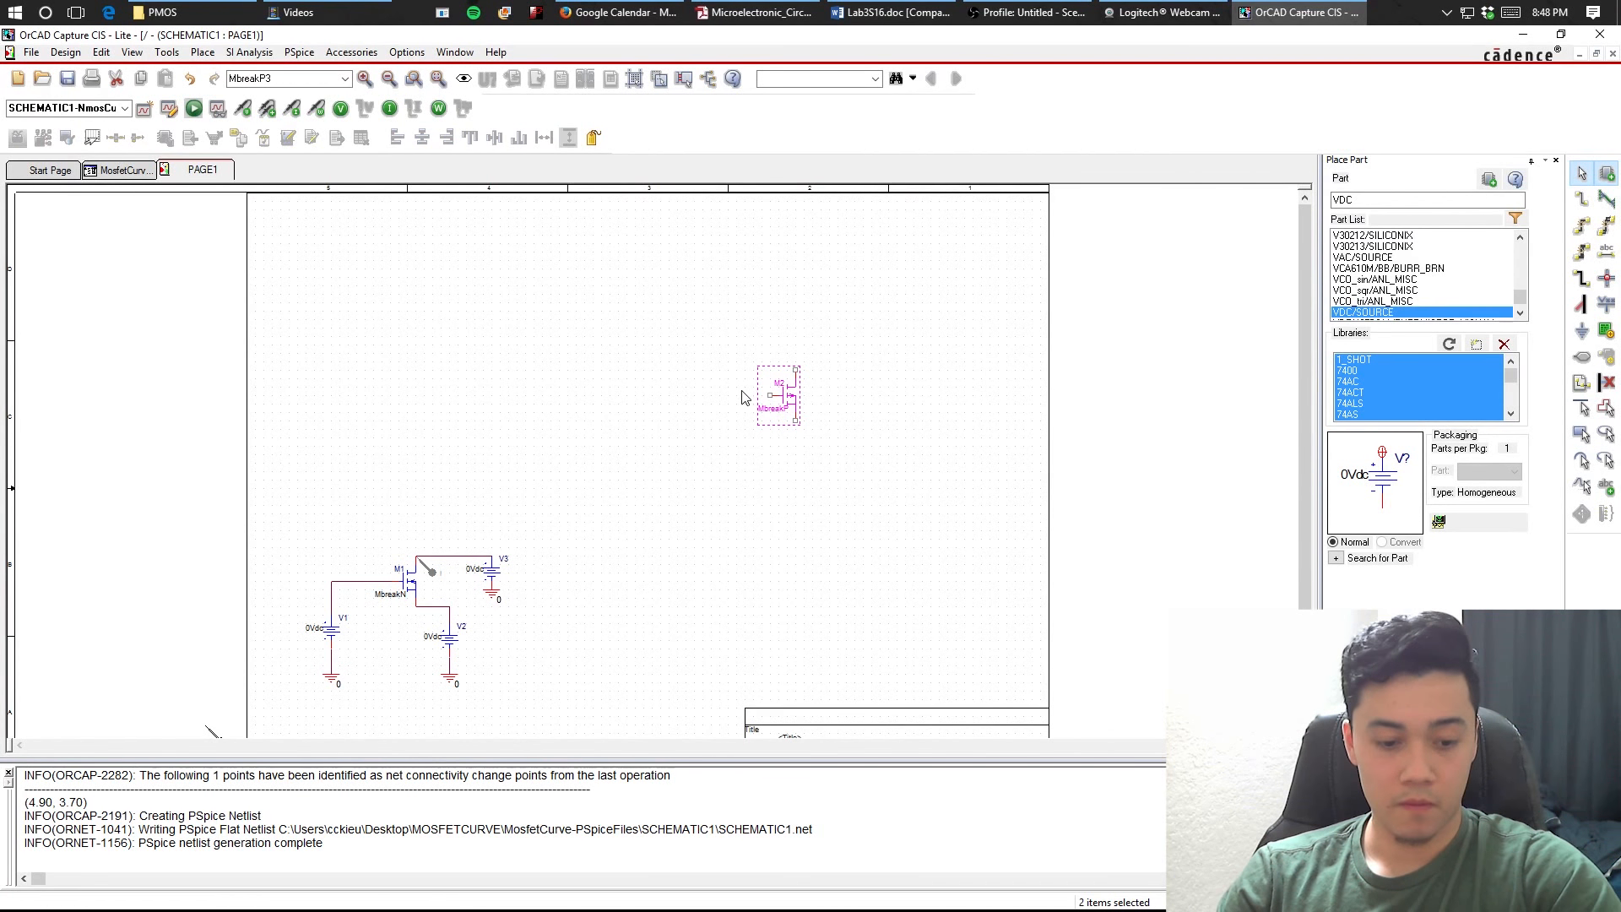
Place three VDC sources around PMOS M2: one below left of its gate, one below the transistor and one to its right
{"action": "key", "text": "i"}
{"action": "left_click", "coordinate": [883, 457]}
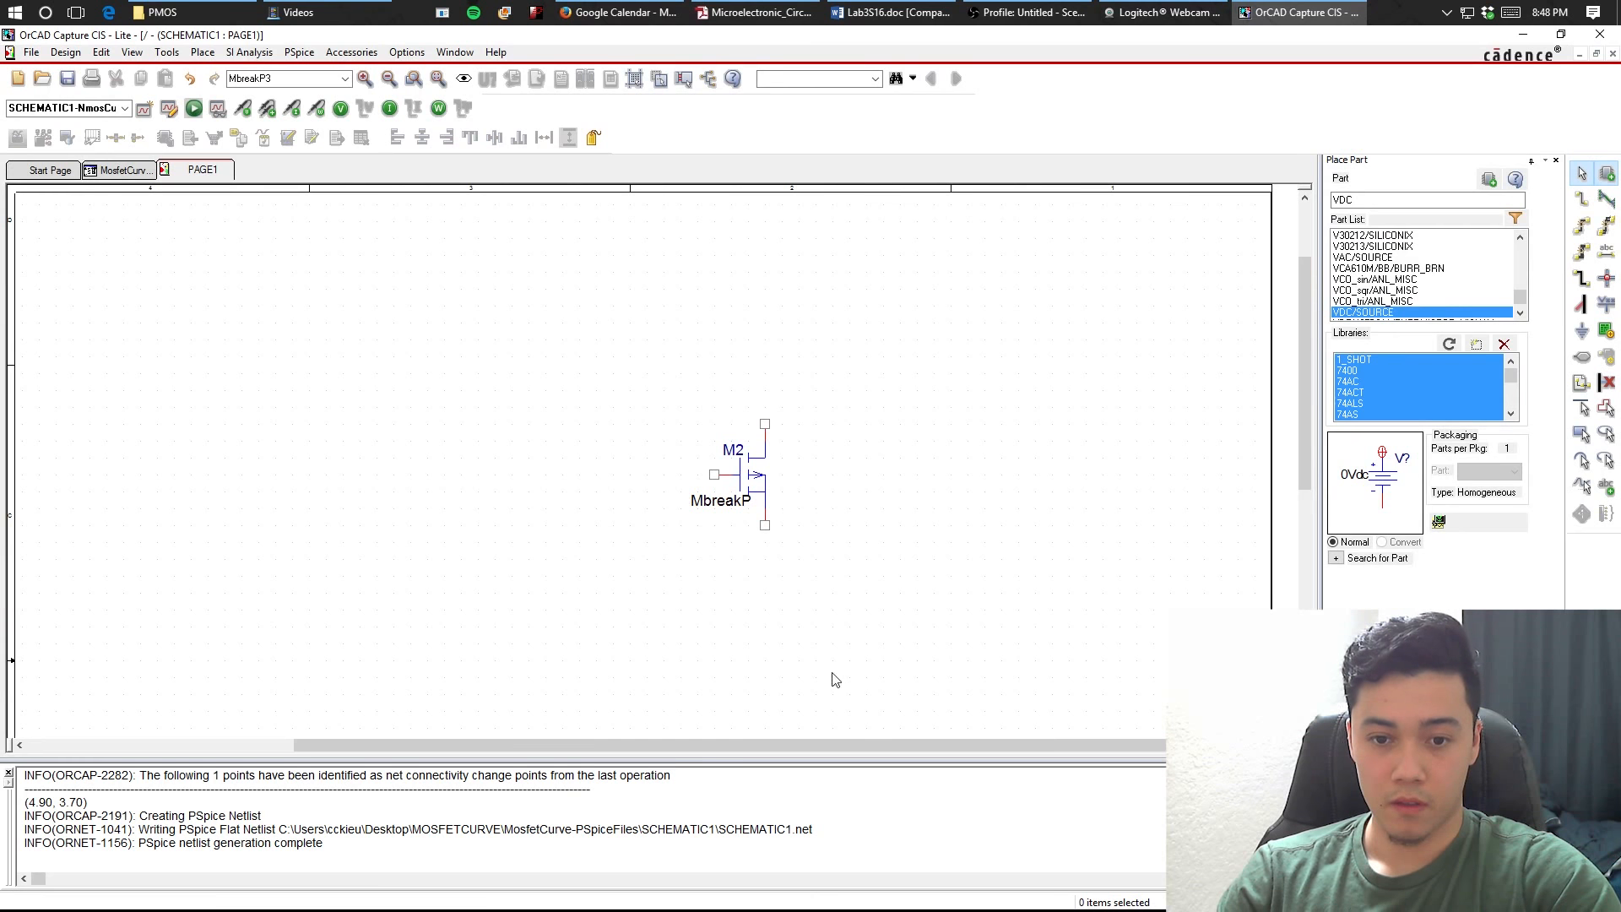
{"action": "double_click", "coordinate": [1406, 312]}
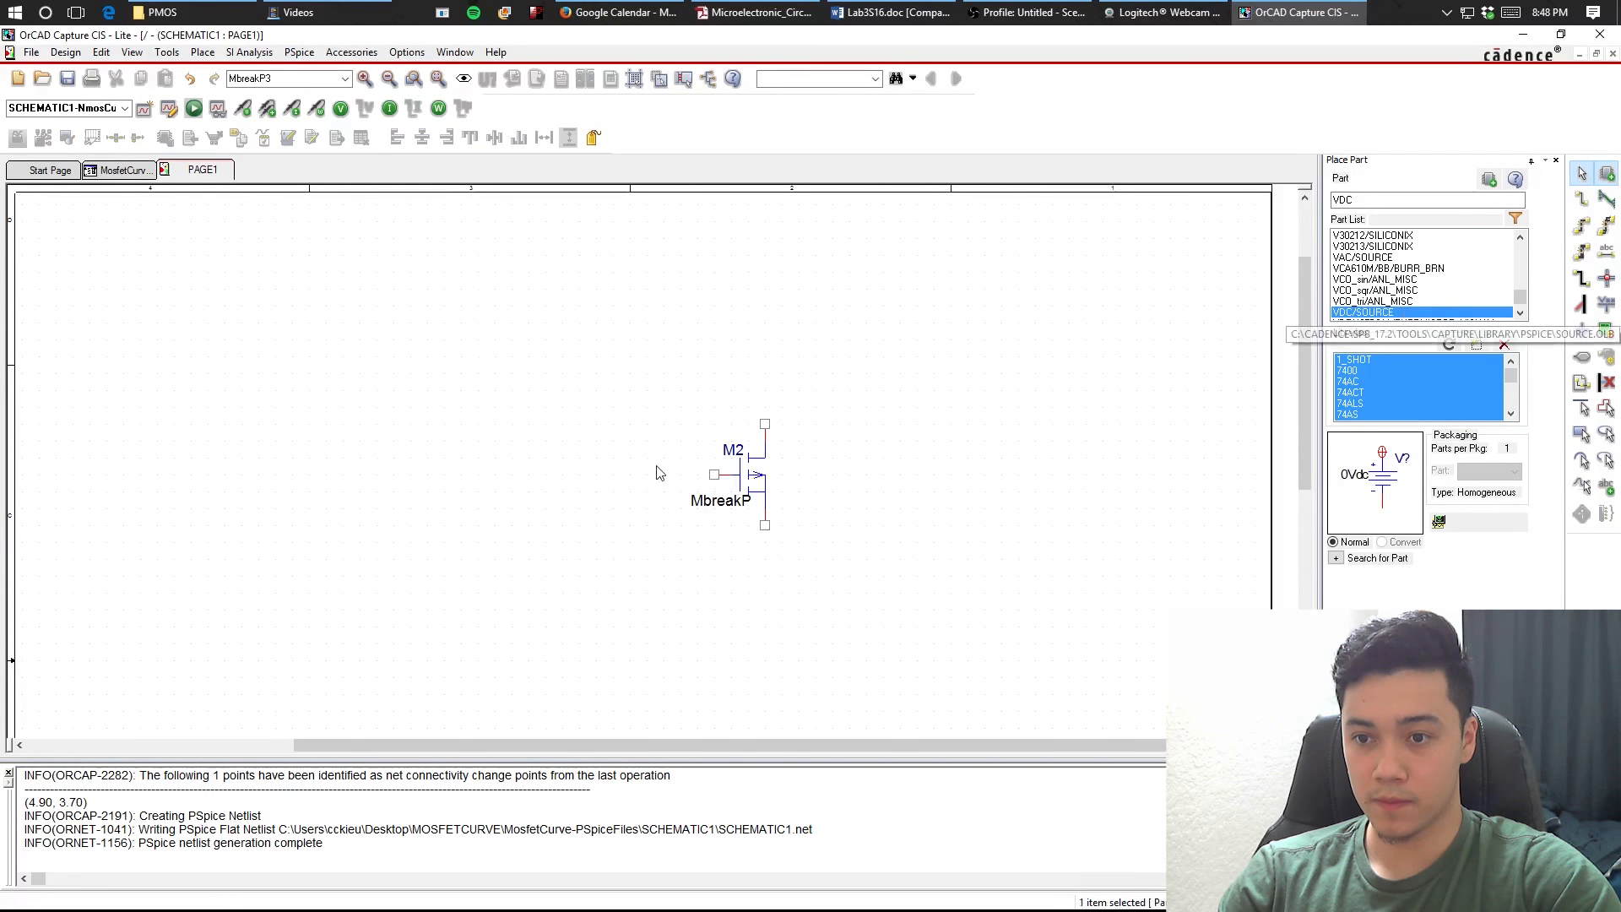
{"action": "left_click", "coordinate": [550, 582]}
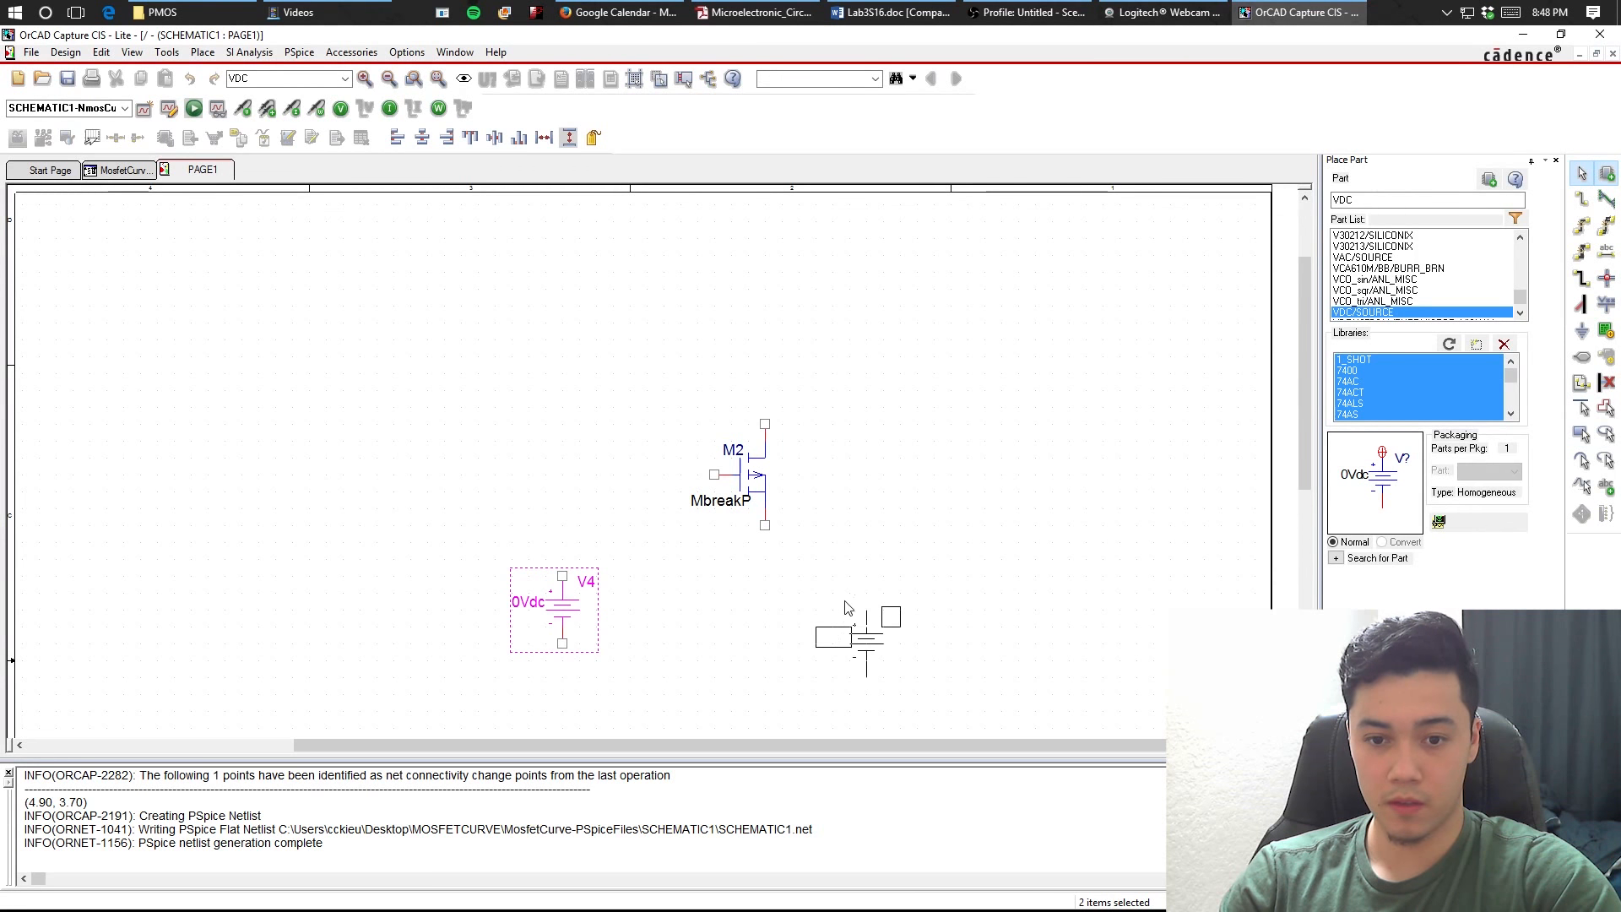
{"action": "left_click", "coordinate": [804, 599]}
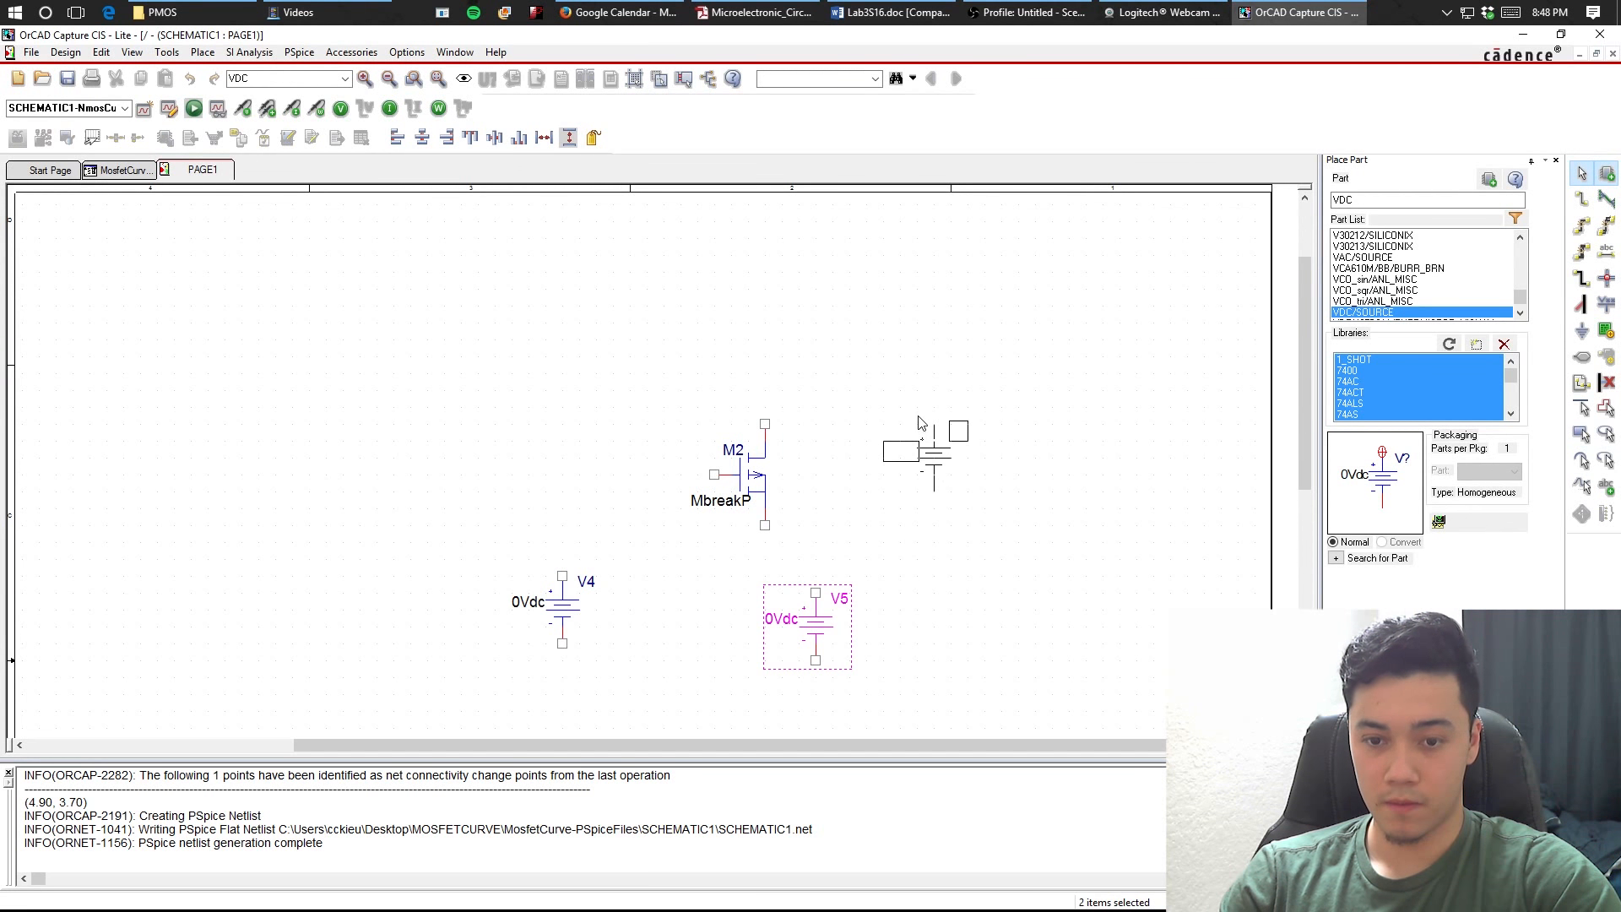
{"action": "left_click", "coordinate": [921, 422]}
{"action": "key", "text": "Escape"}
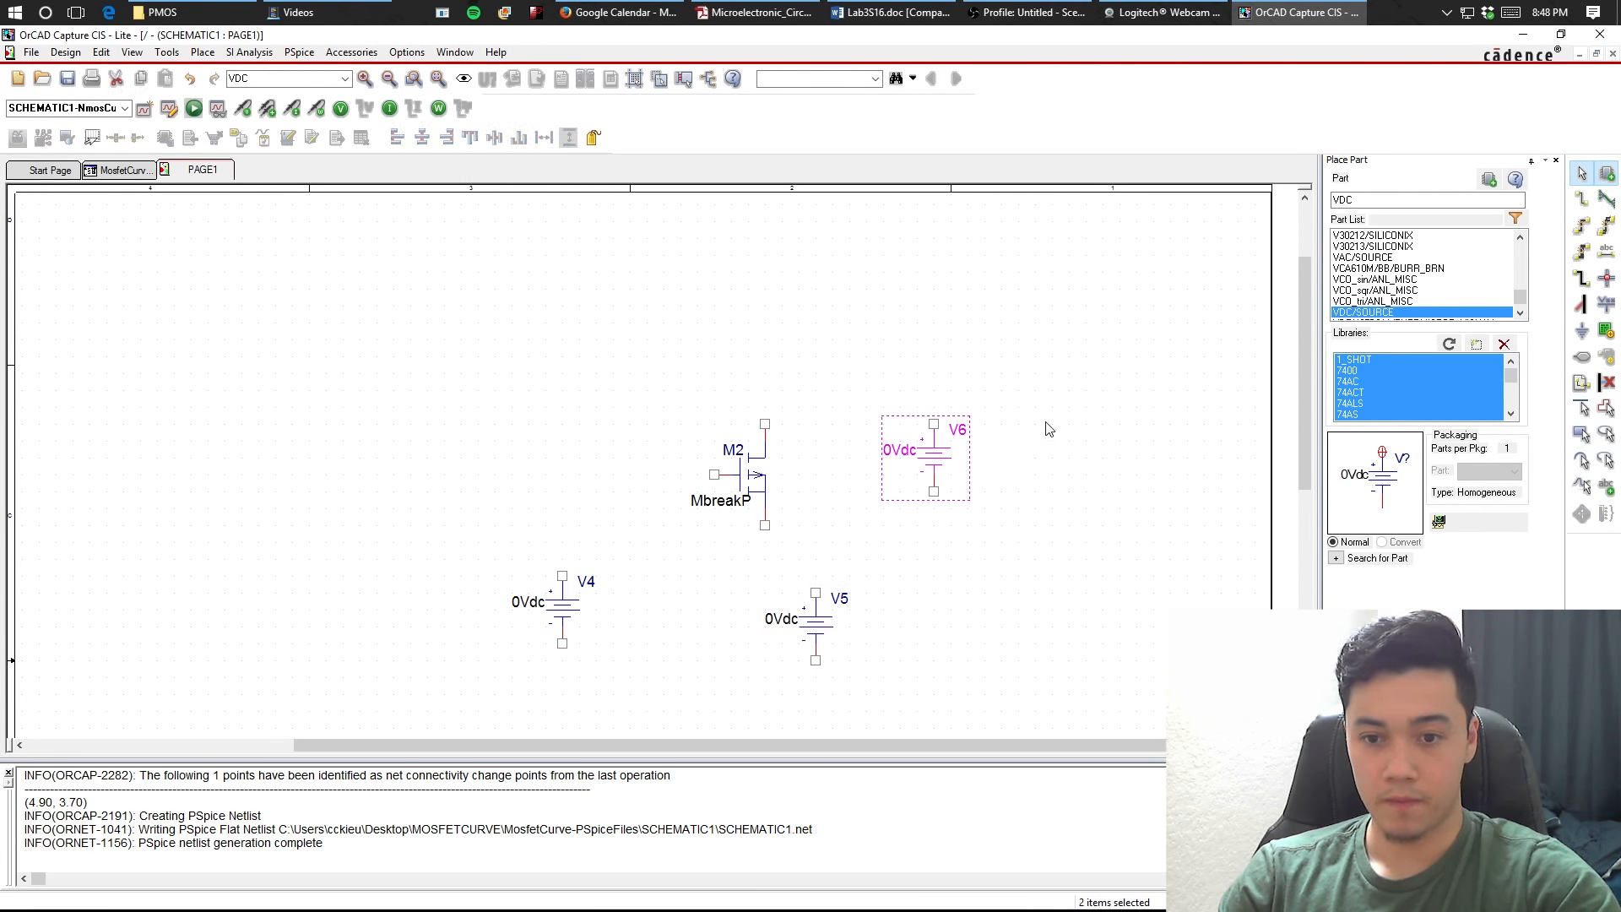
Attach a 0/CAPSYM ground symbol to the negative terminal of each of the sources V4, V5 and V6
{"action": "left_click", "coordinate": [1582, 332]}
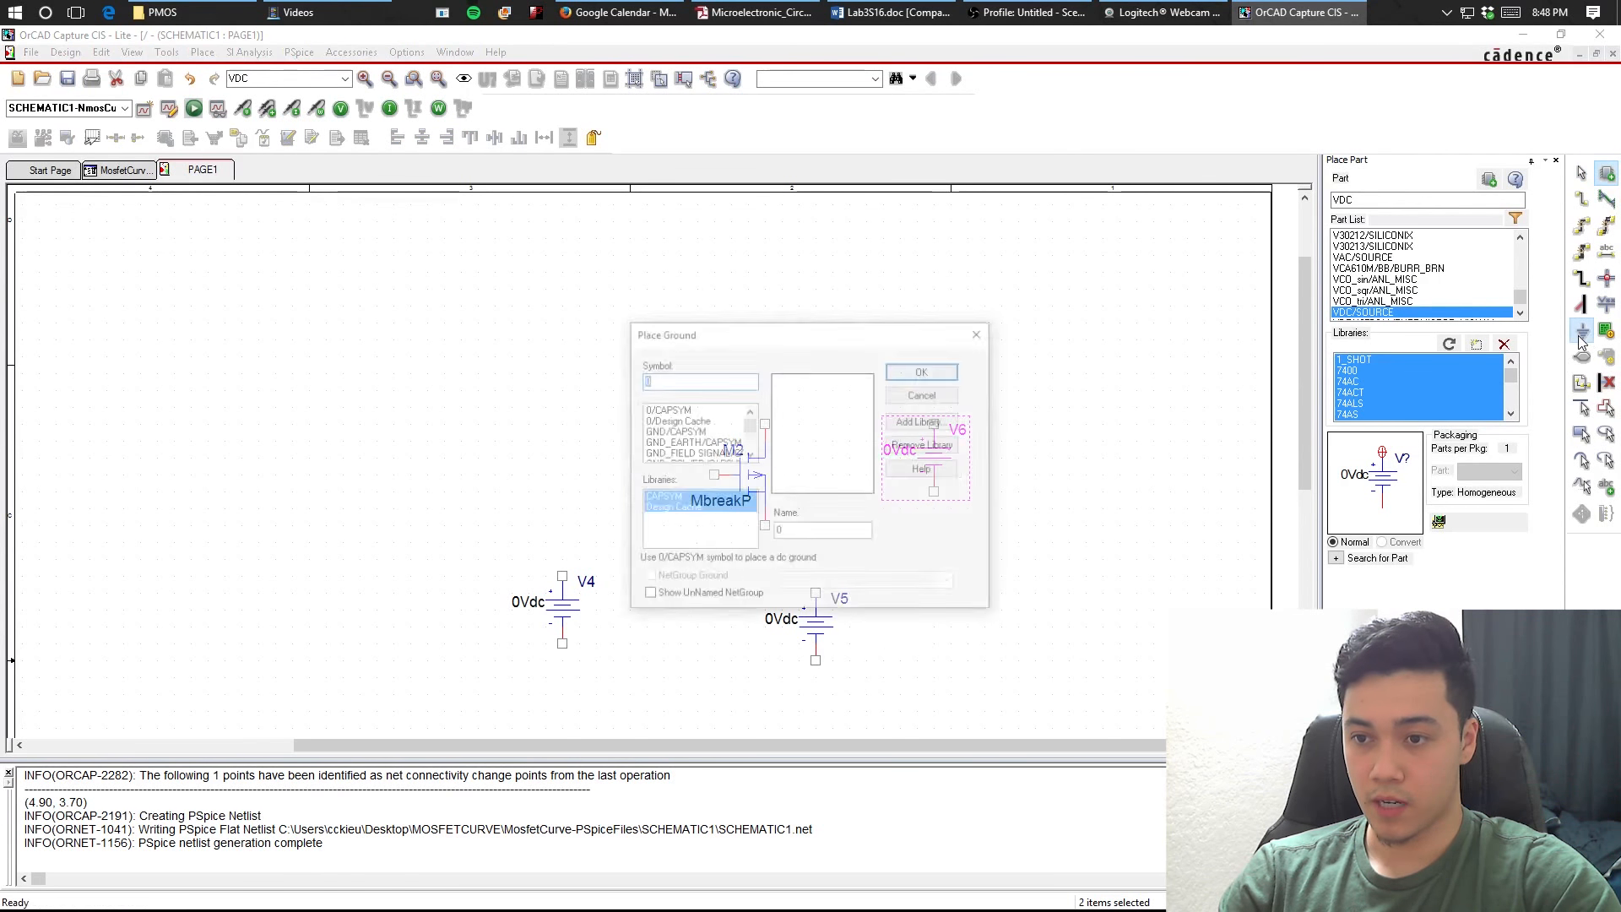
{"action": "left_click", "coordinate": [926, 371]}
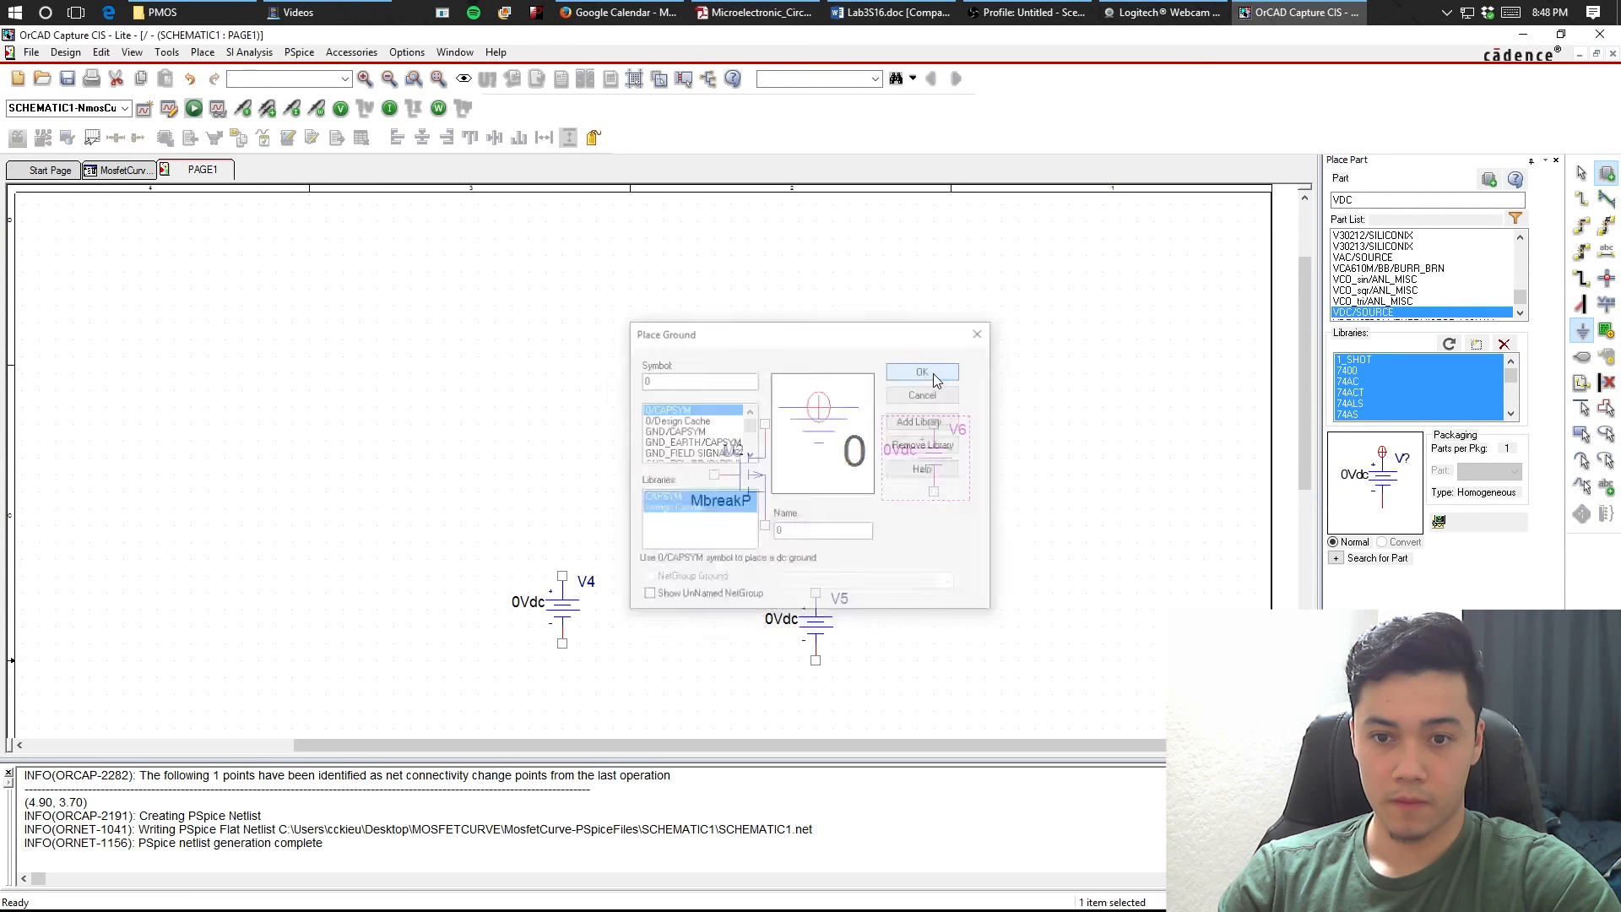
{"action": "left_click", "coordinate": [562, 644]}
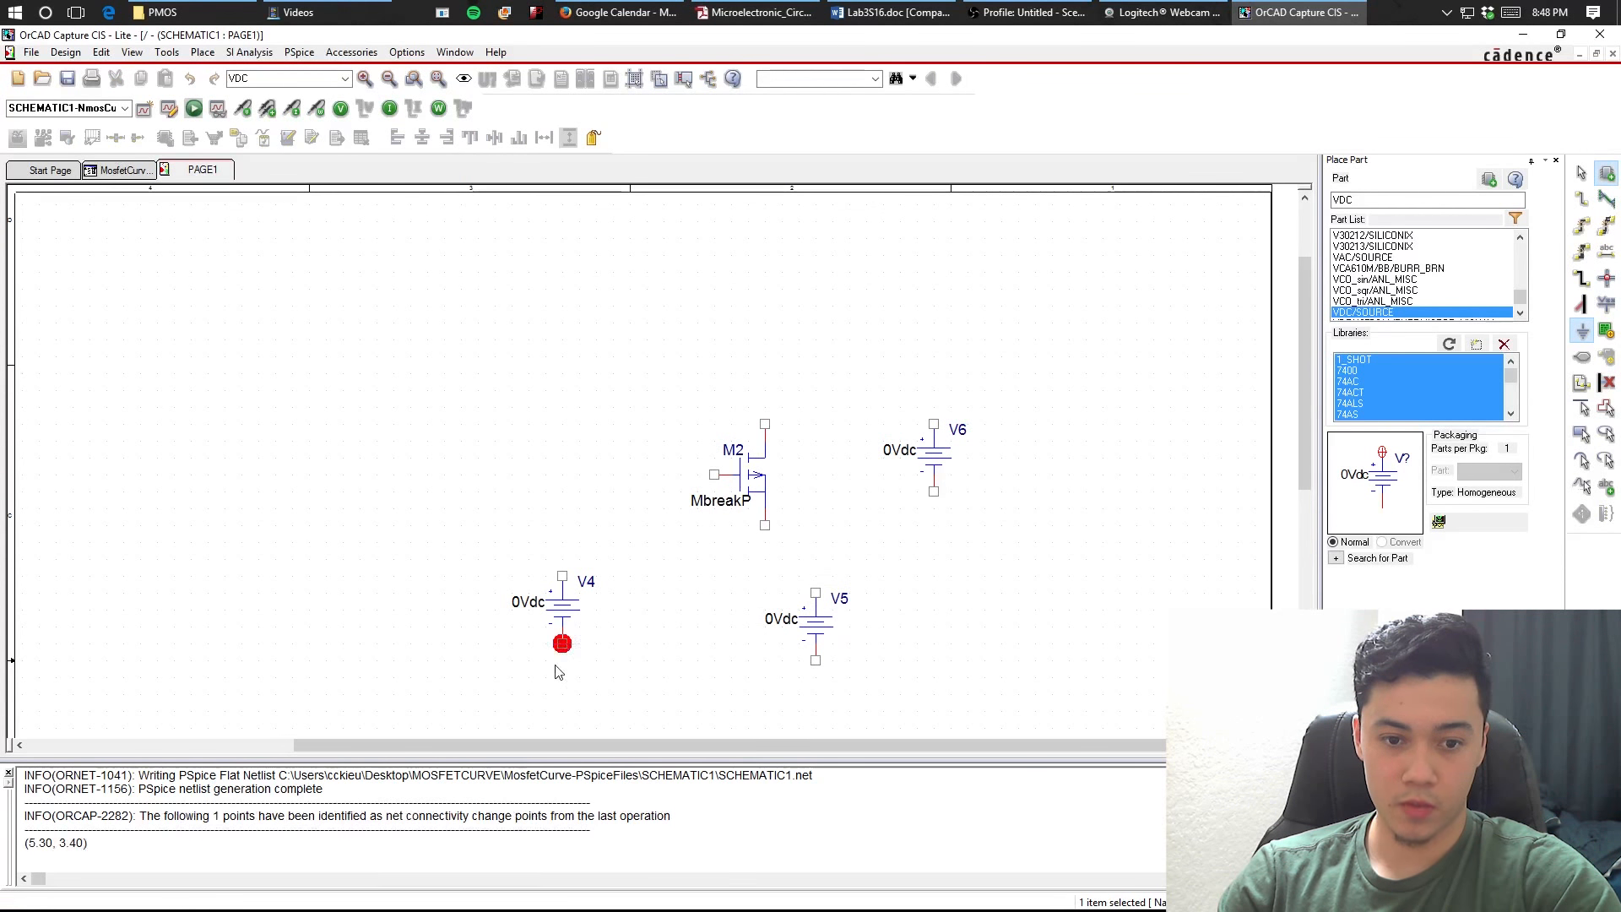
{"action": "left_click", "coordinate": [816, 665]}
{"action": "left_click", "coordinate": [934, 491]}
{"action": "key", "text": "Escape"}
Wire M2's upper terminal to V6, its lower terminal to V5 and its gate to V4
{"action": "key", "text": "w"}
{"action": "left_click", "coordinate": [765, 424]}
{"action": "left_click", "coordinate": [934, 424]}
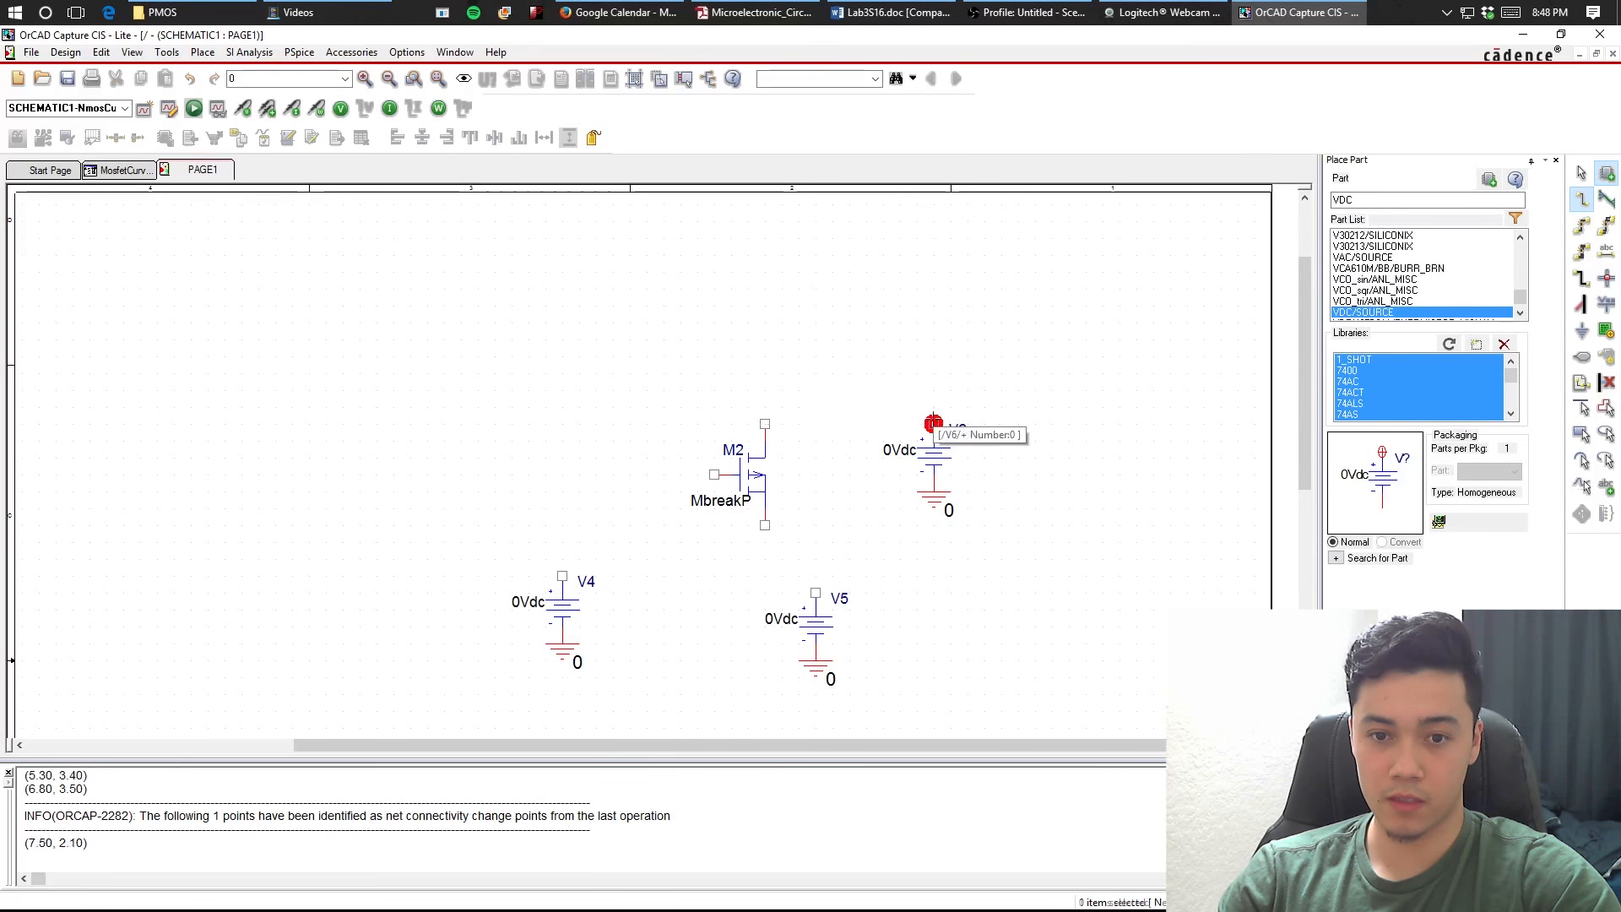
{"action": "left_click", "coordinate": [765, 526]}
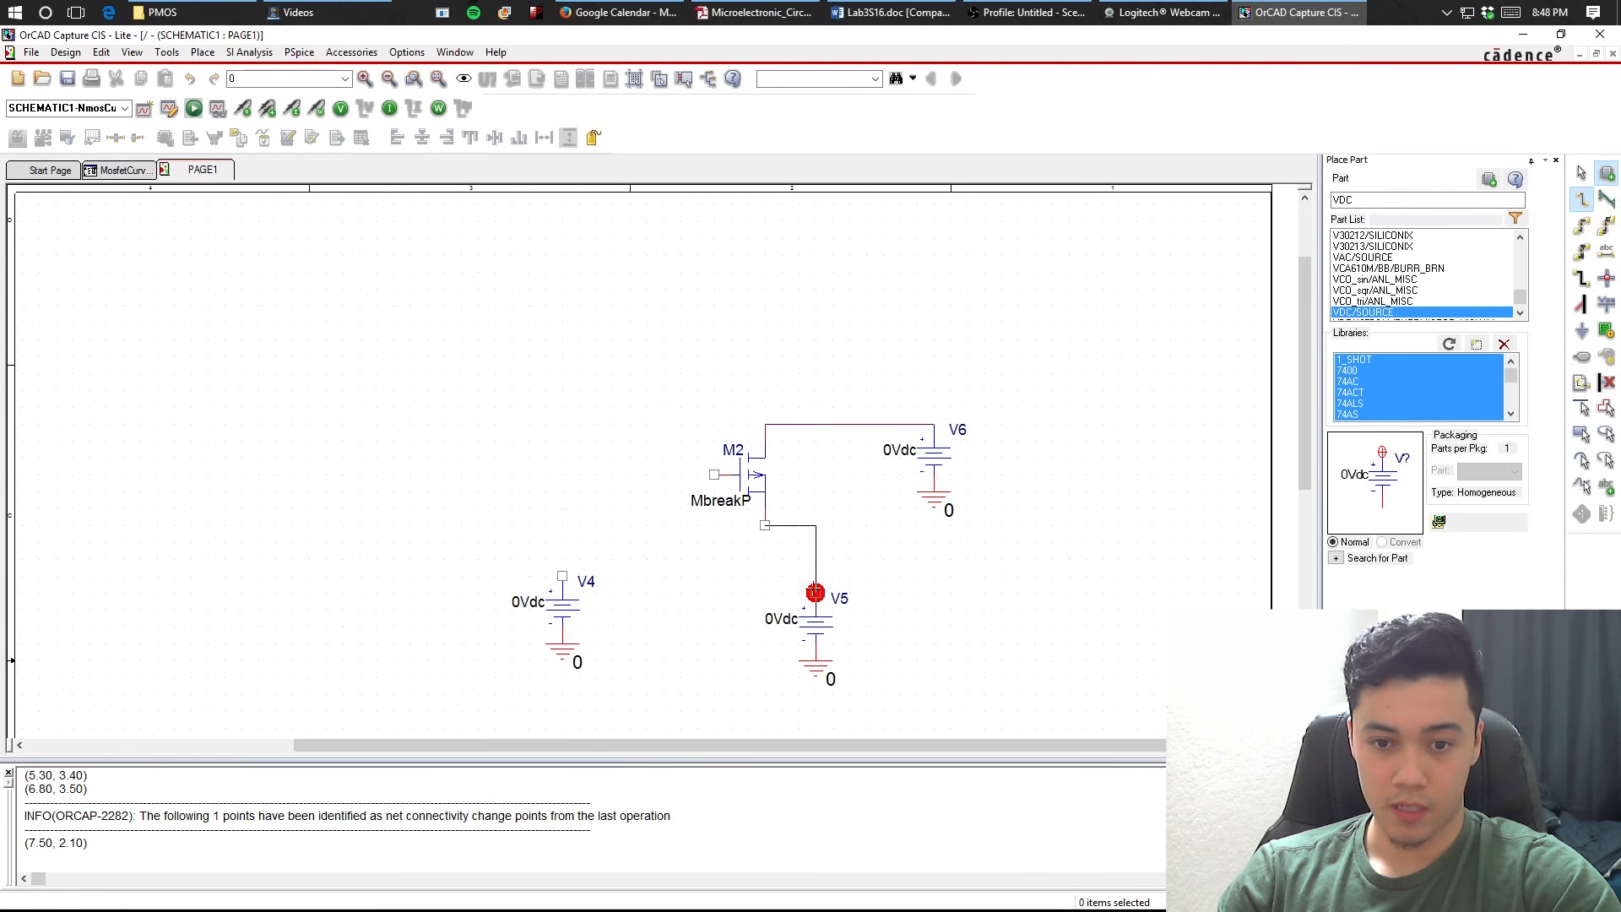
{"action": "left_click", "coordinate": [815, 592]}
{"action": "left_click", "coordinate": [715, 475]}
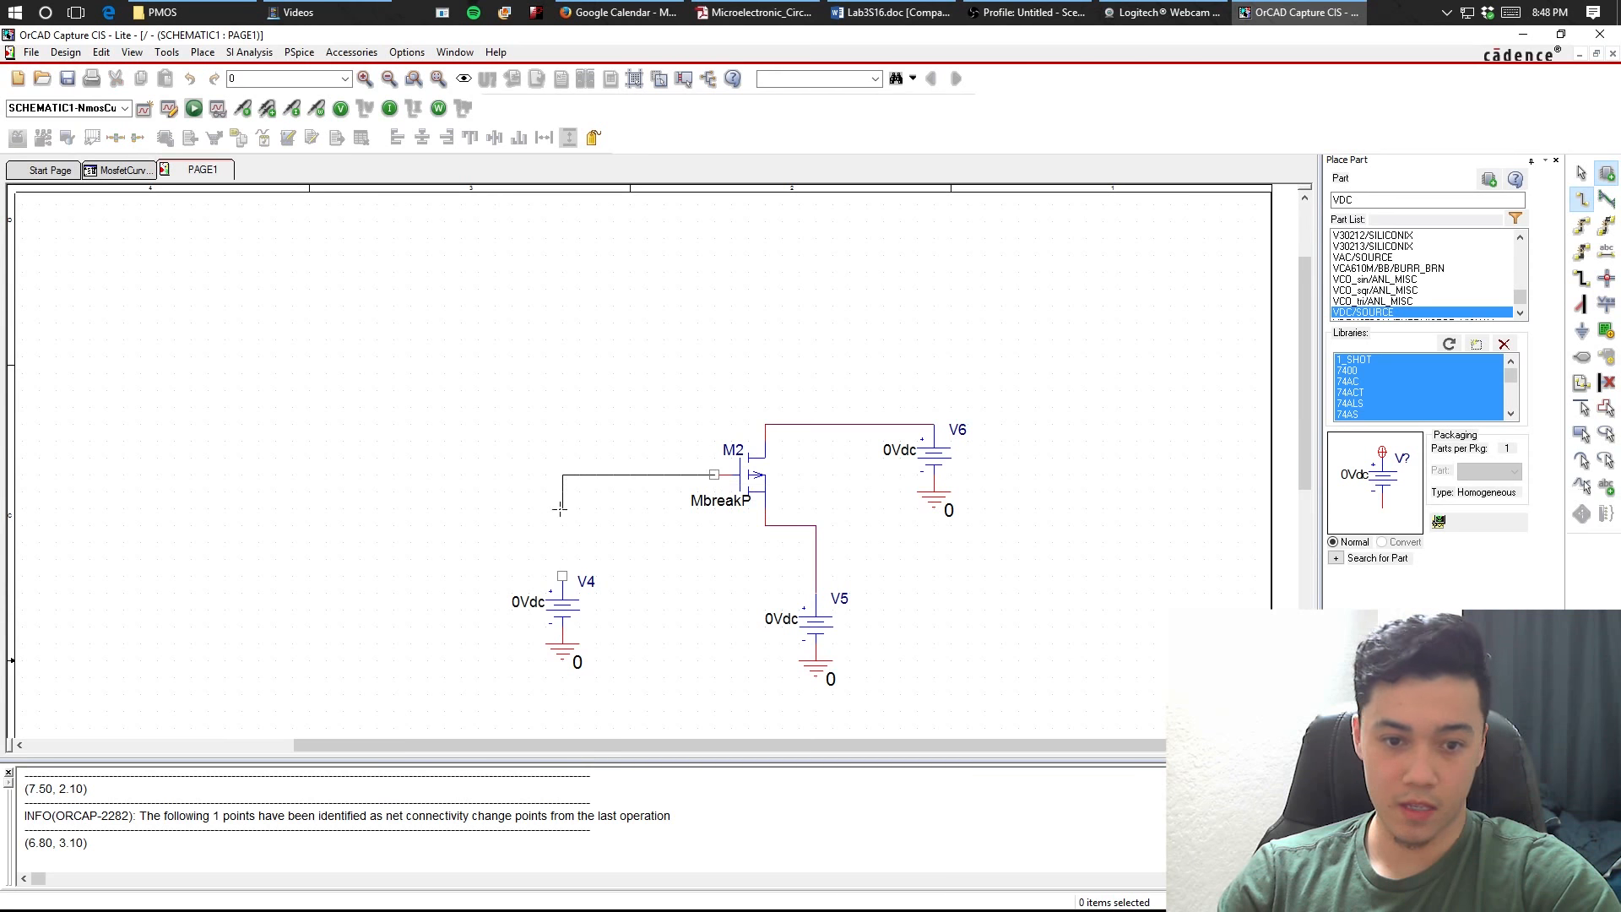
{"action": "left_click", "coordinate": [564, 573]}
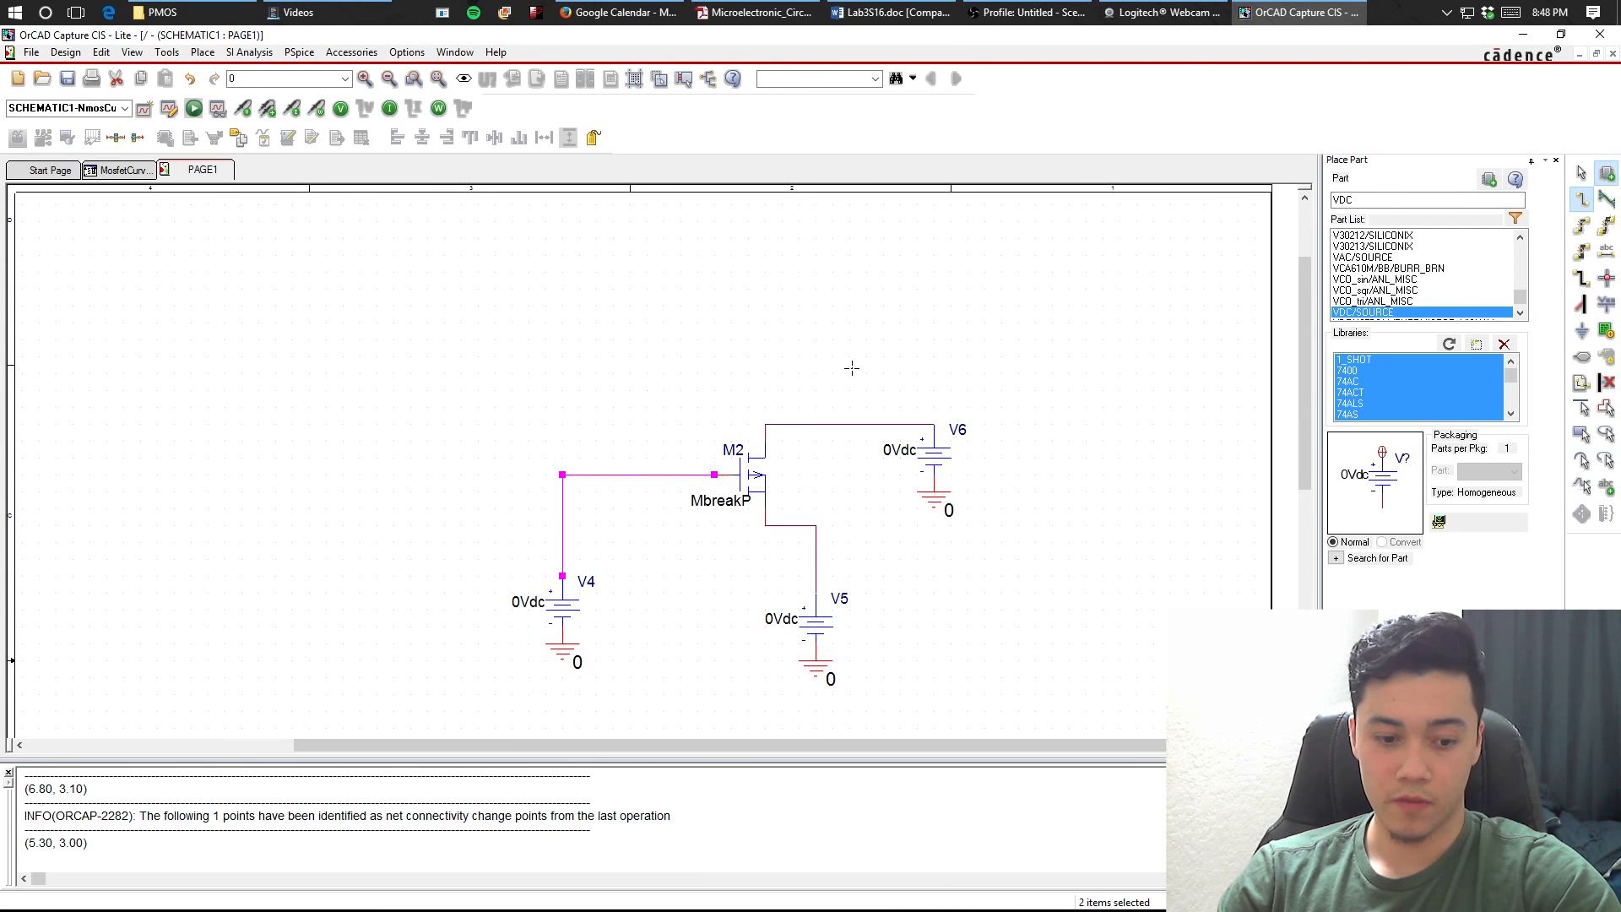
{"action": "key", "text": "Escape"}
{"action": "left_click", "coordinate": [869, 351]}
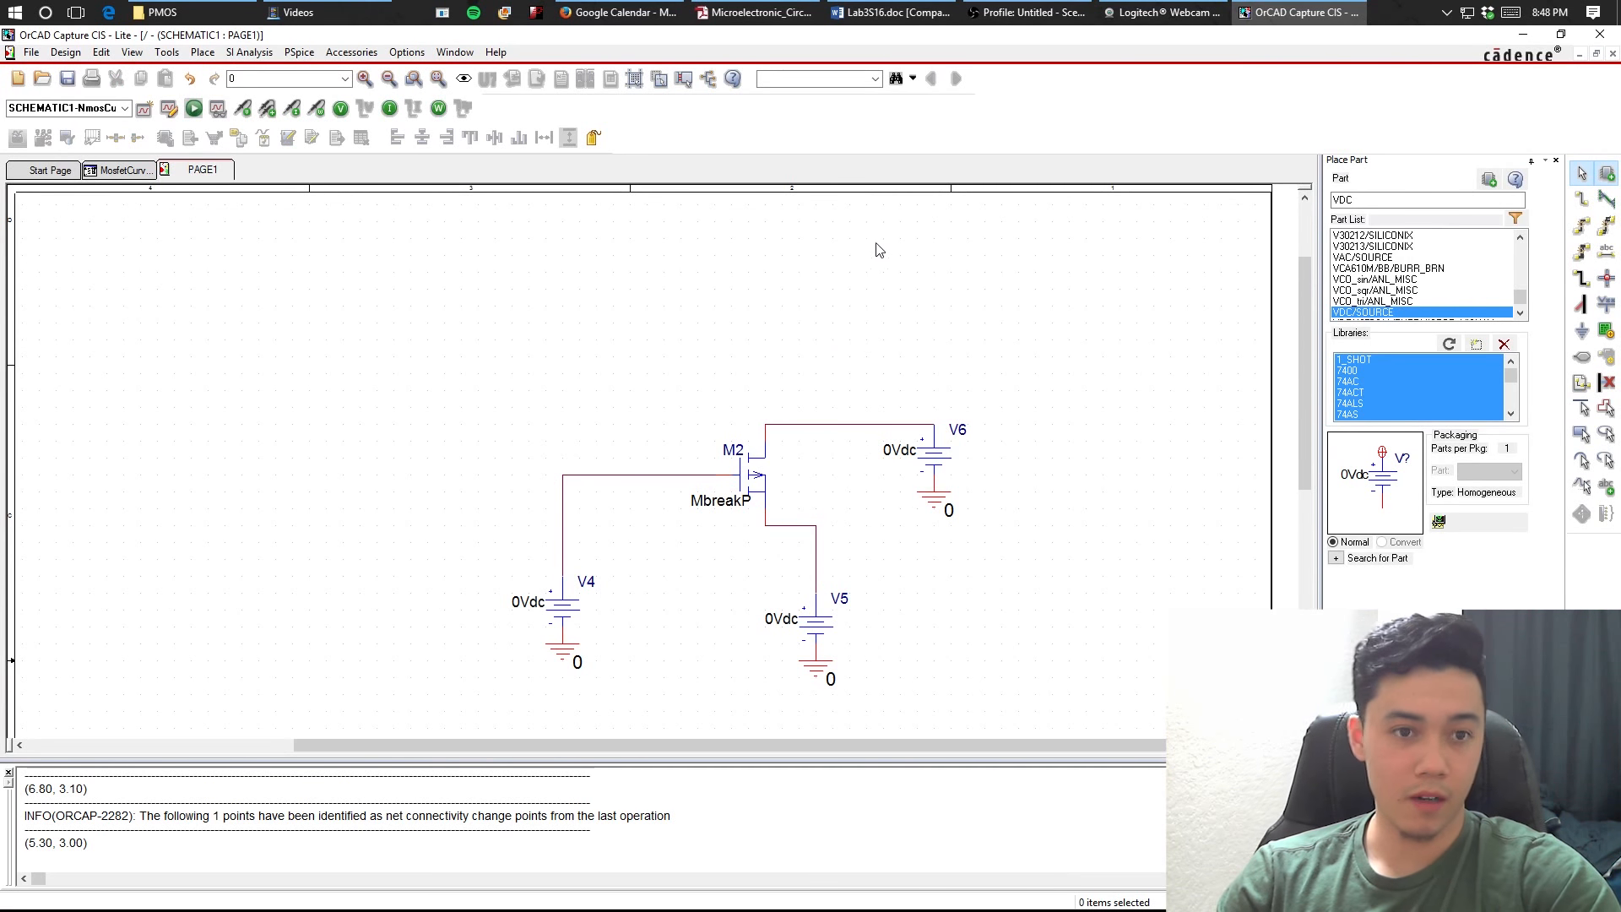
Create a new simulation profile named PmosCurve without inheriting from an existing profile
{"action": "left_click", "coordinate": [146, 110]}
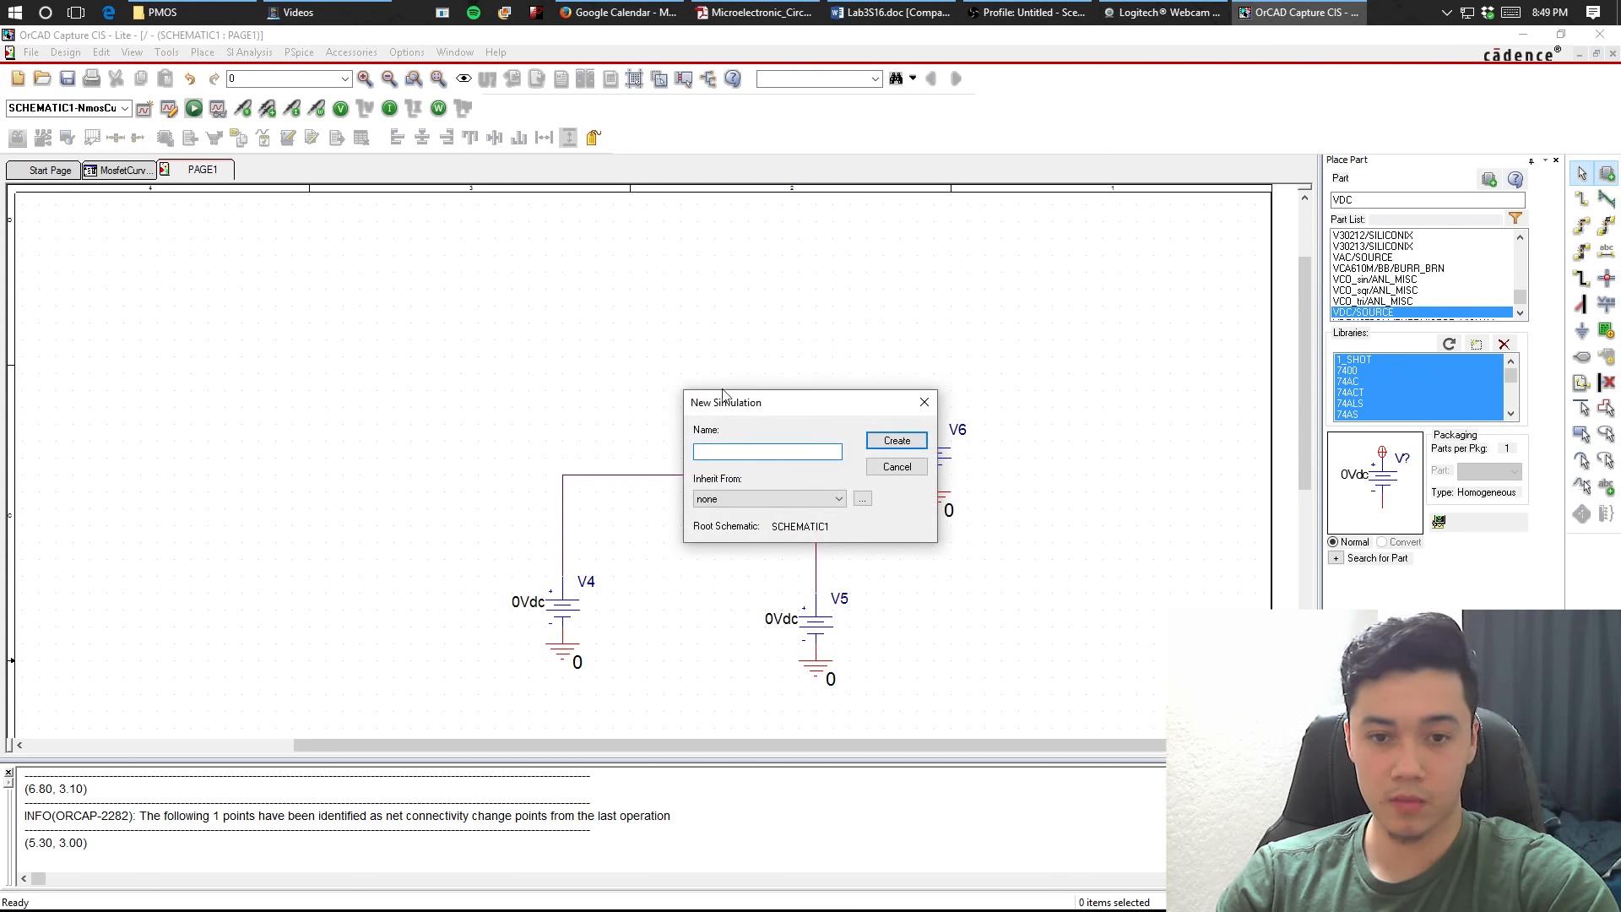
{"action": "left_click_drag", "start_coordinate": [722, 393], "coordinate": [634, 256]}
{"action": "type", "text": "Pmo"}
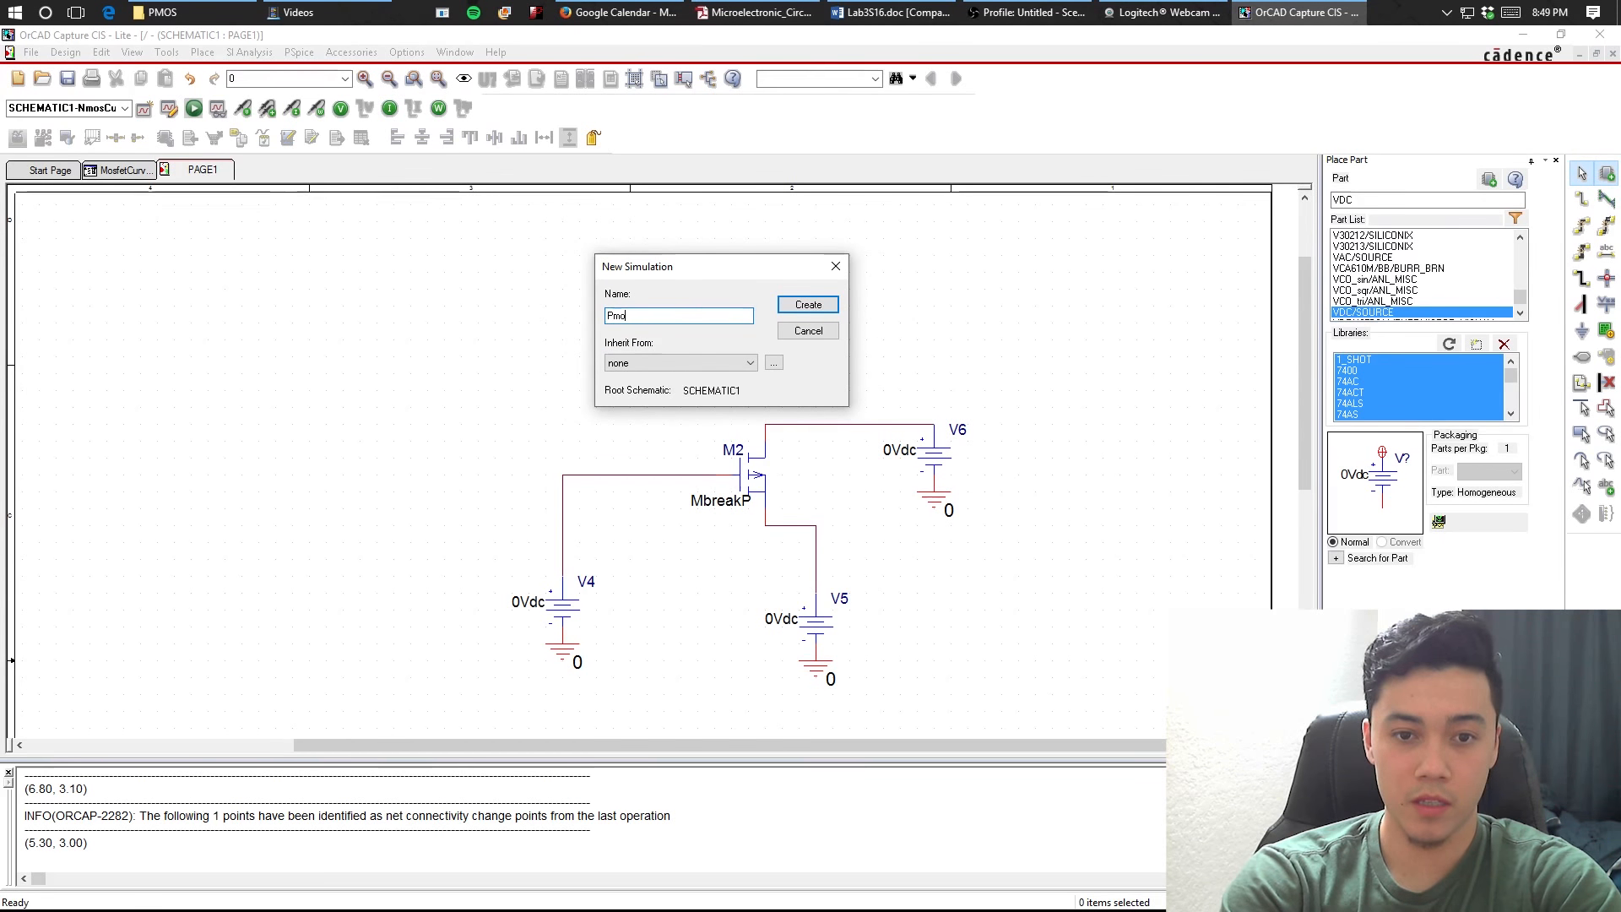
{"action": "type", "text": "sCurve"}
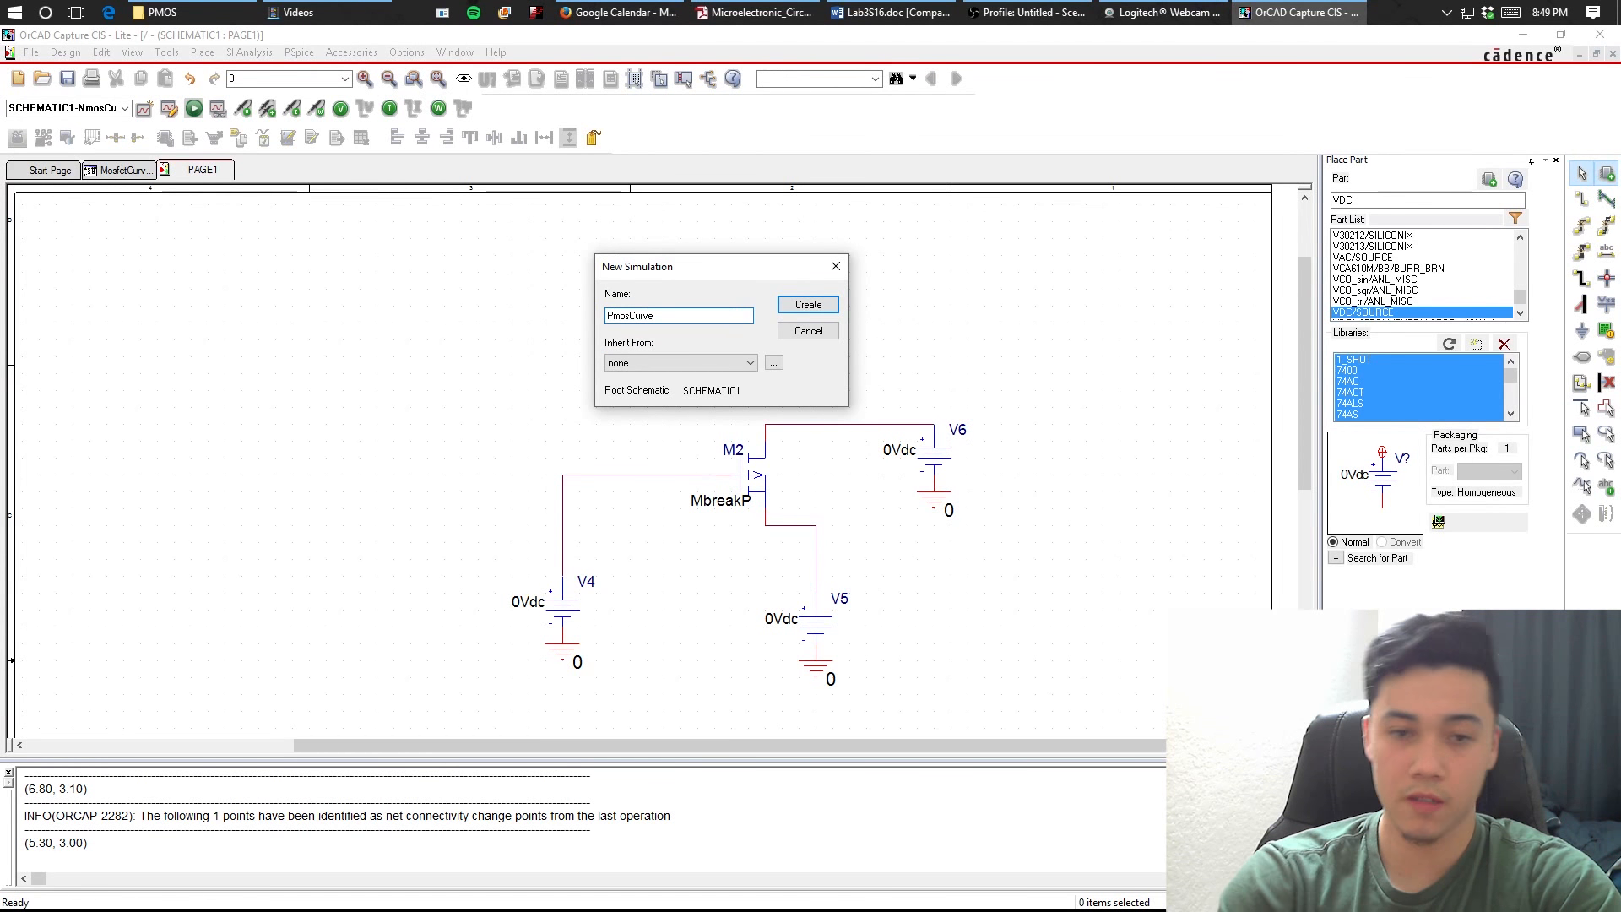
{"action": "left_click", "coordinate": [808, 305]}
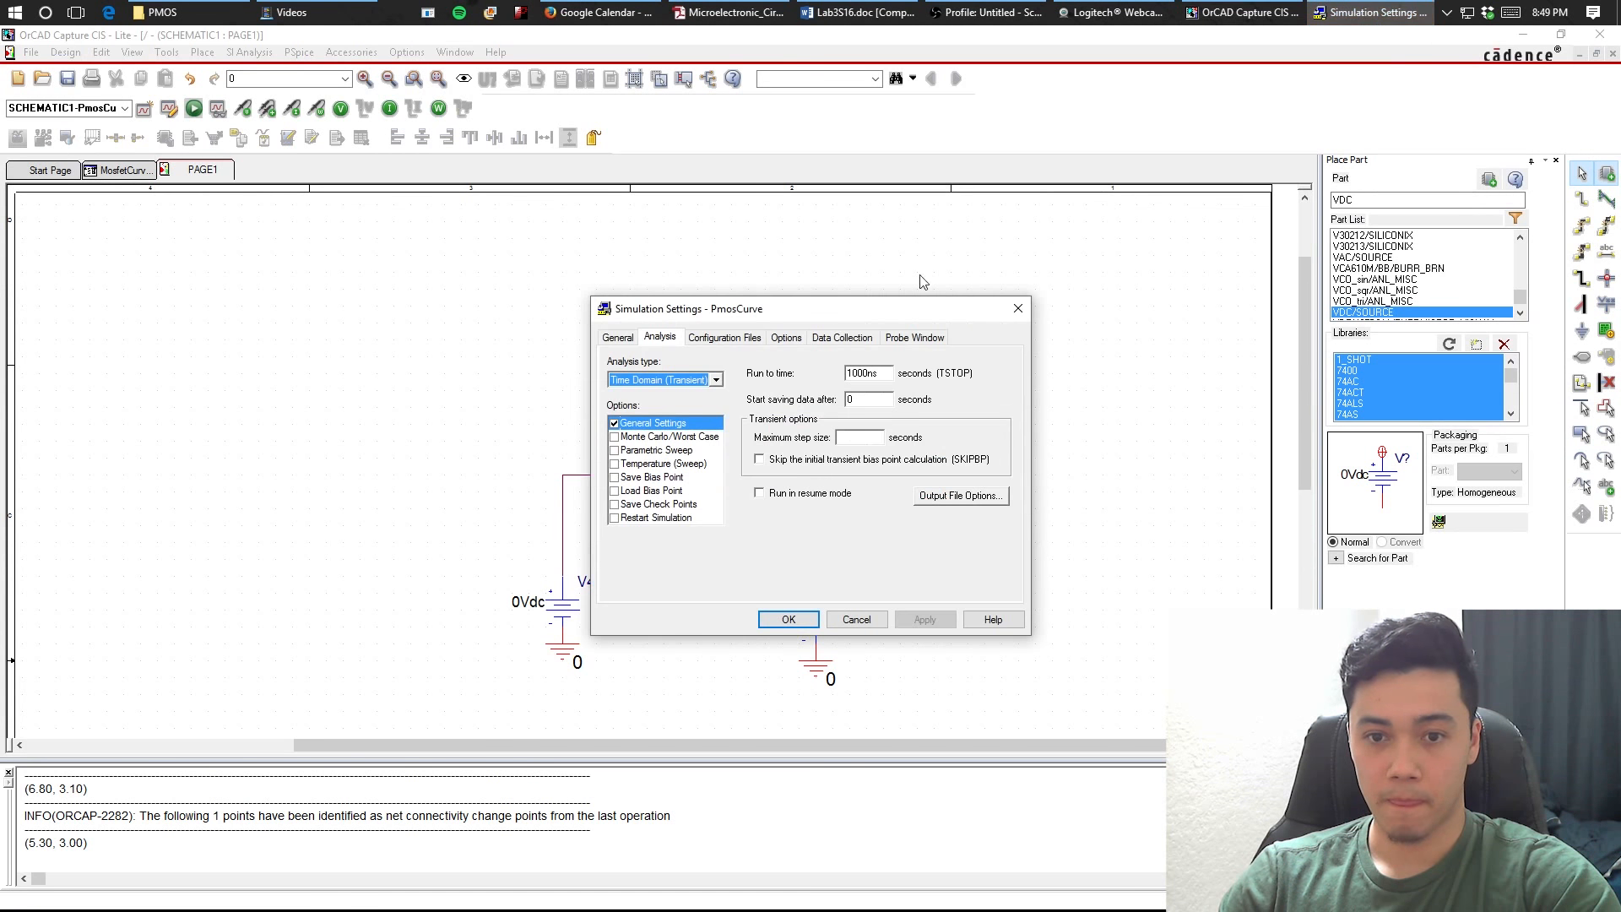
Set the PmosCurve analysis type to DC Sweep and move the settings dialog clear of the PMOS circuit
{"action": "left_click_drag", "start_coordinate": [884, 317], "coordinate": [1030, 226]}
{"action": "left_click", "coordinate": [862, 289]}
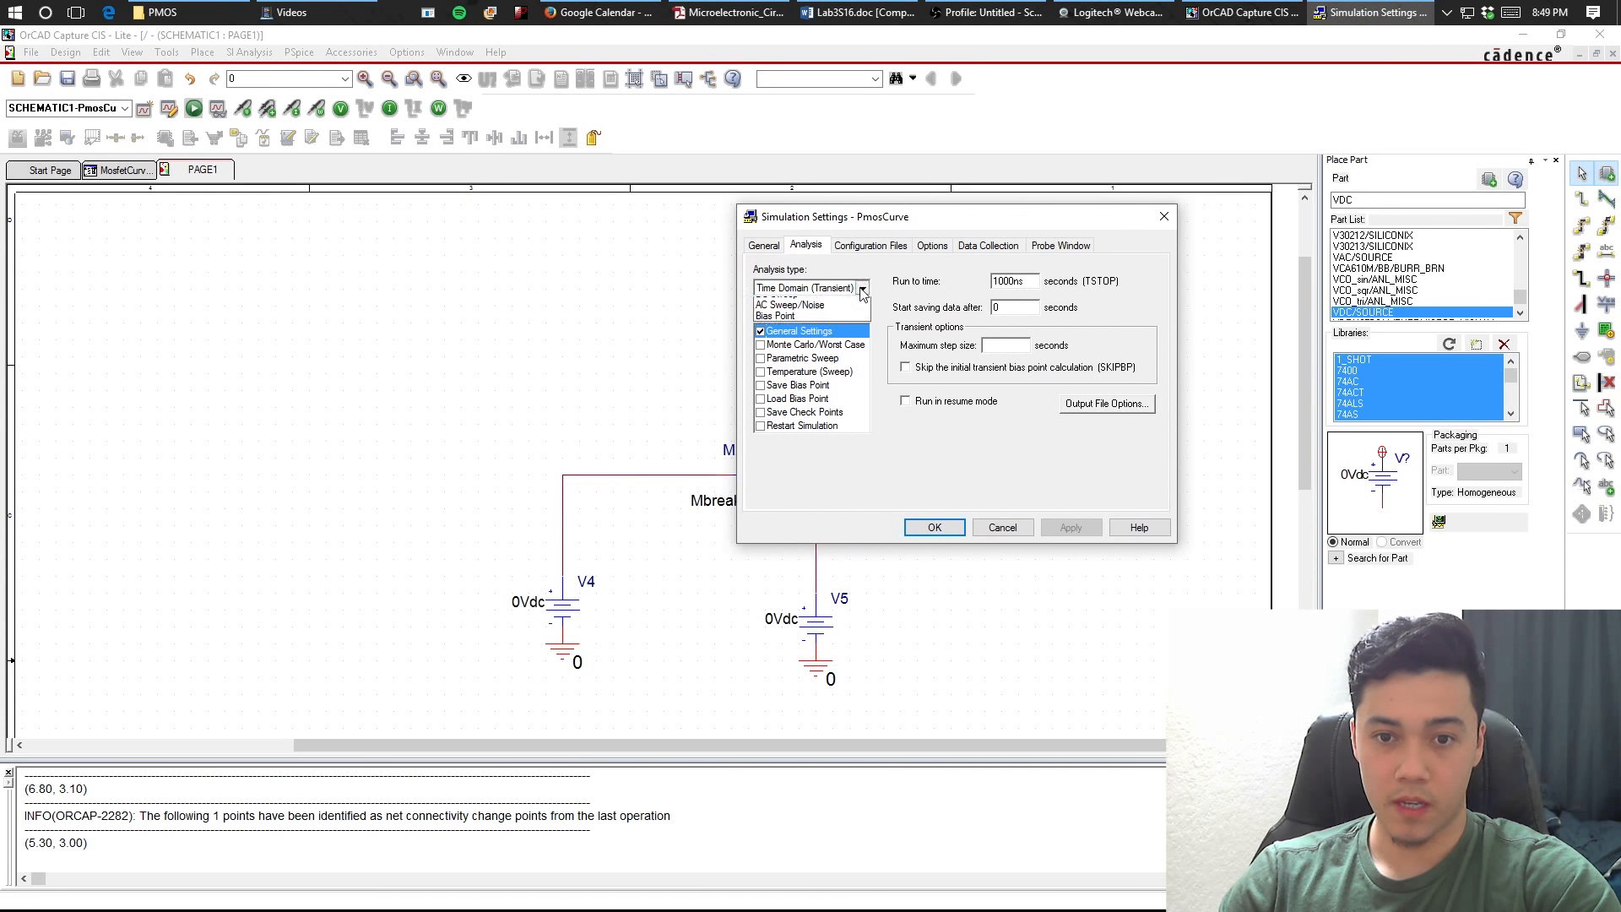
{"action": "left_click", "coordinate": [776, 313]}
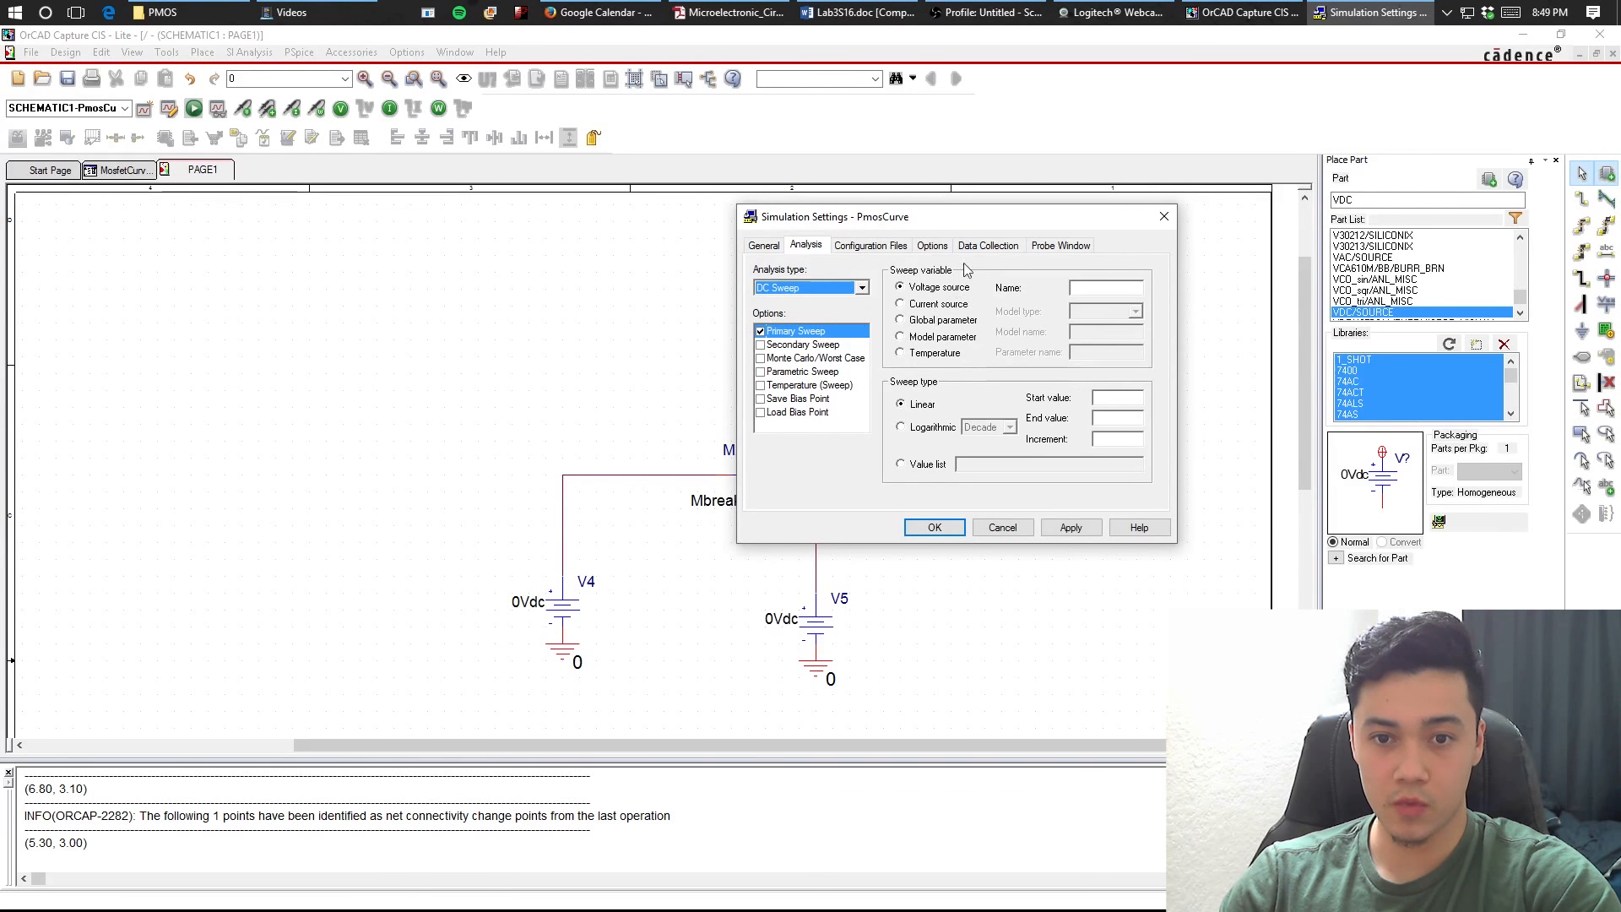
{"action": "left_click_drag", "start_coordinate": [986, 226], "coordinate": [342, 213]}
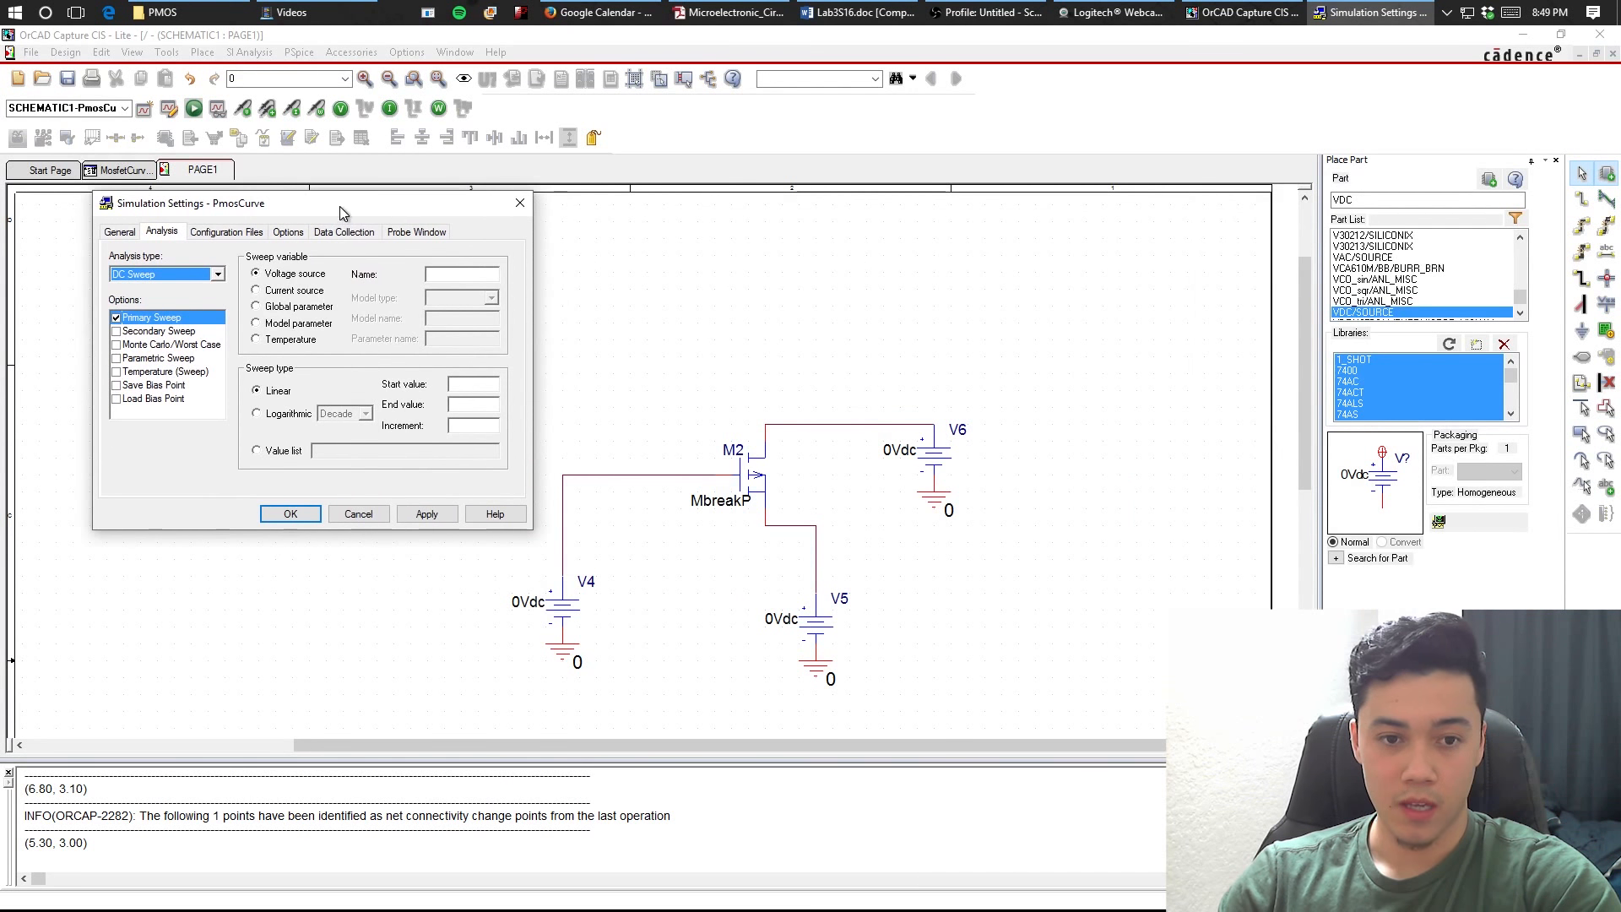
Define the primary linear sweep of voltage source V6 from 0 to -10 with an increment of .5
{"action": "left_click", "coordinate": [459, 273]}
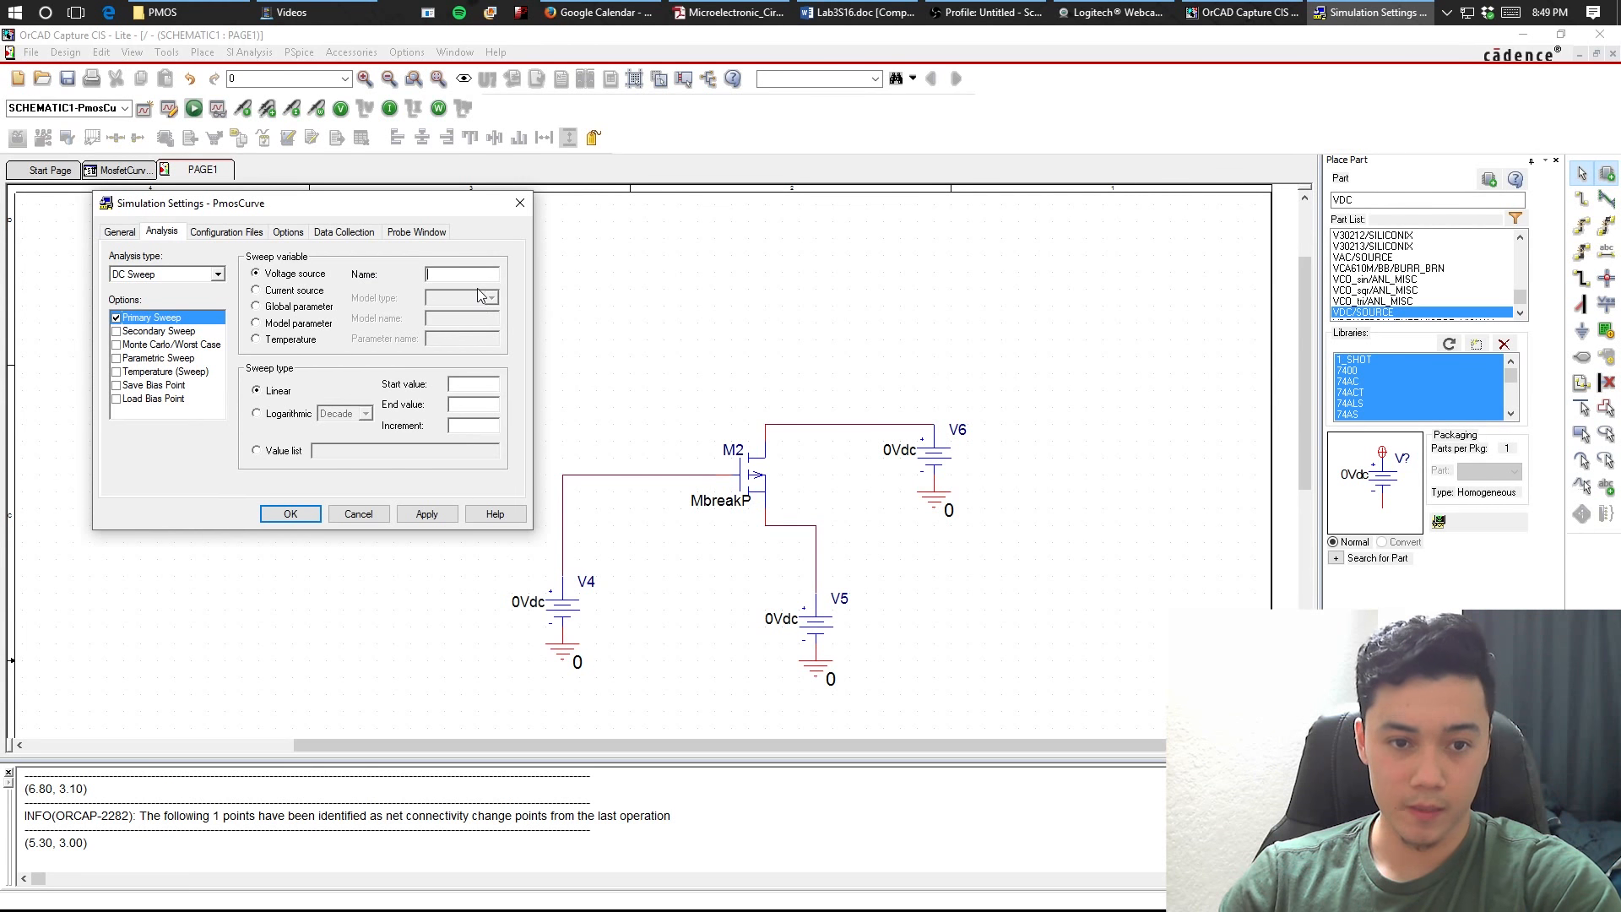
{"action": "type", "text": "V6"}
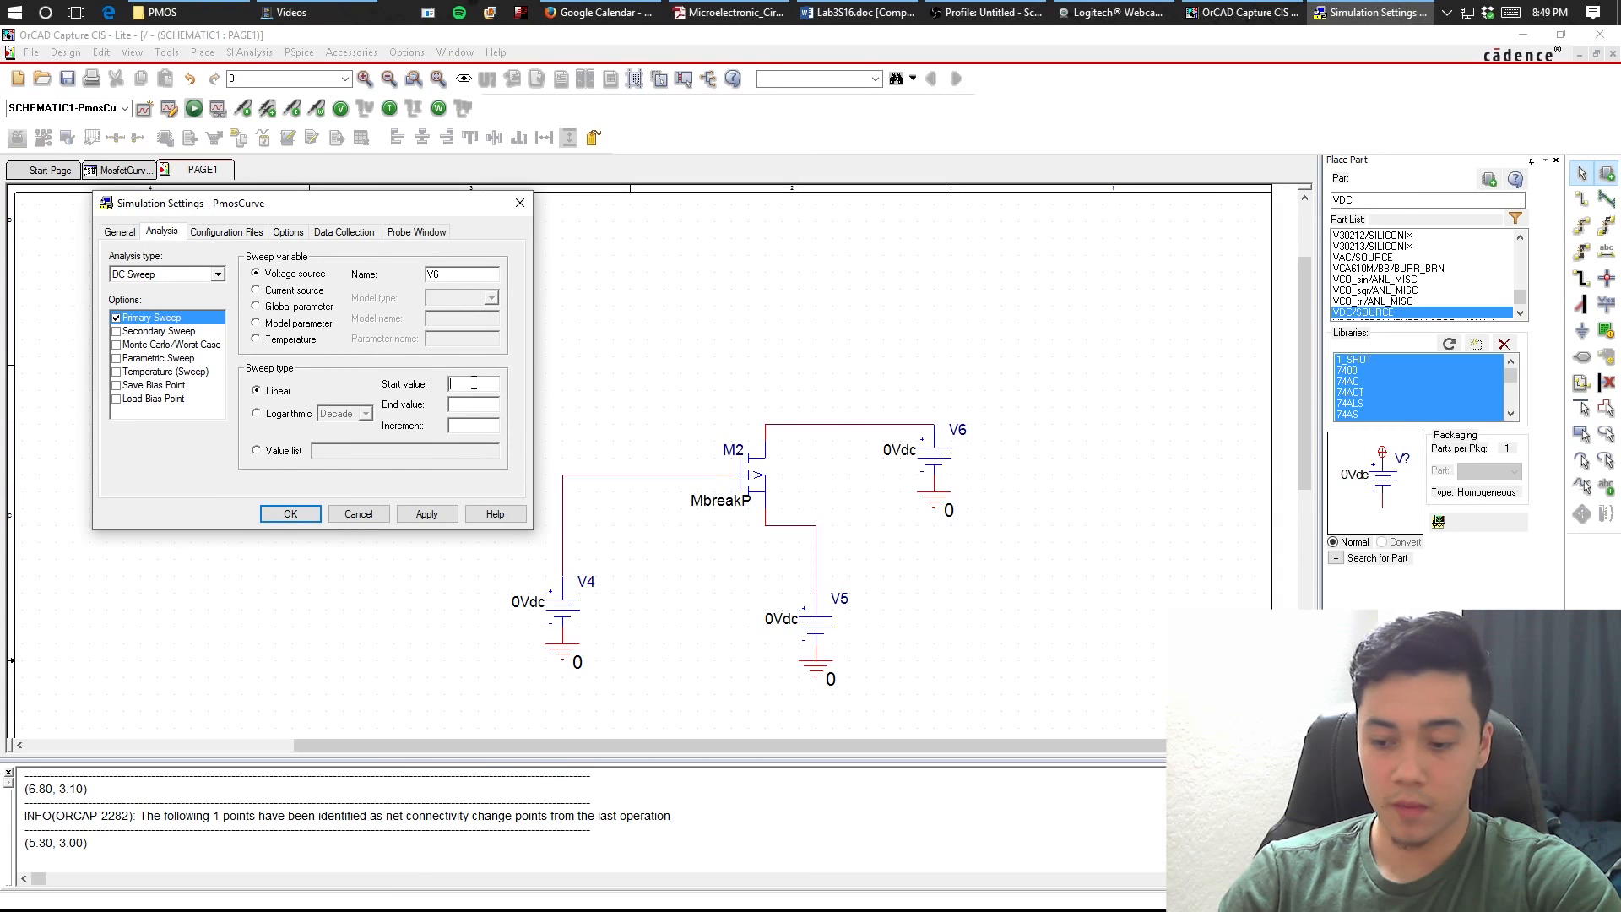
{"action": "type", "text": "0"}
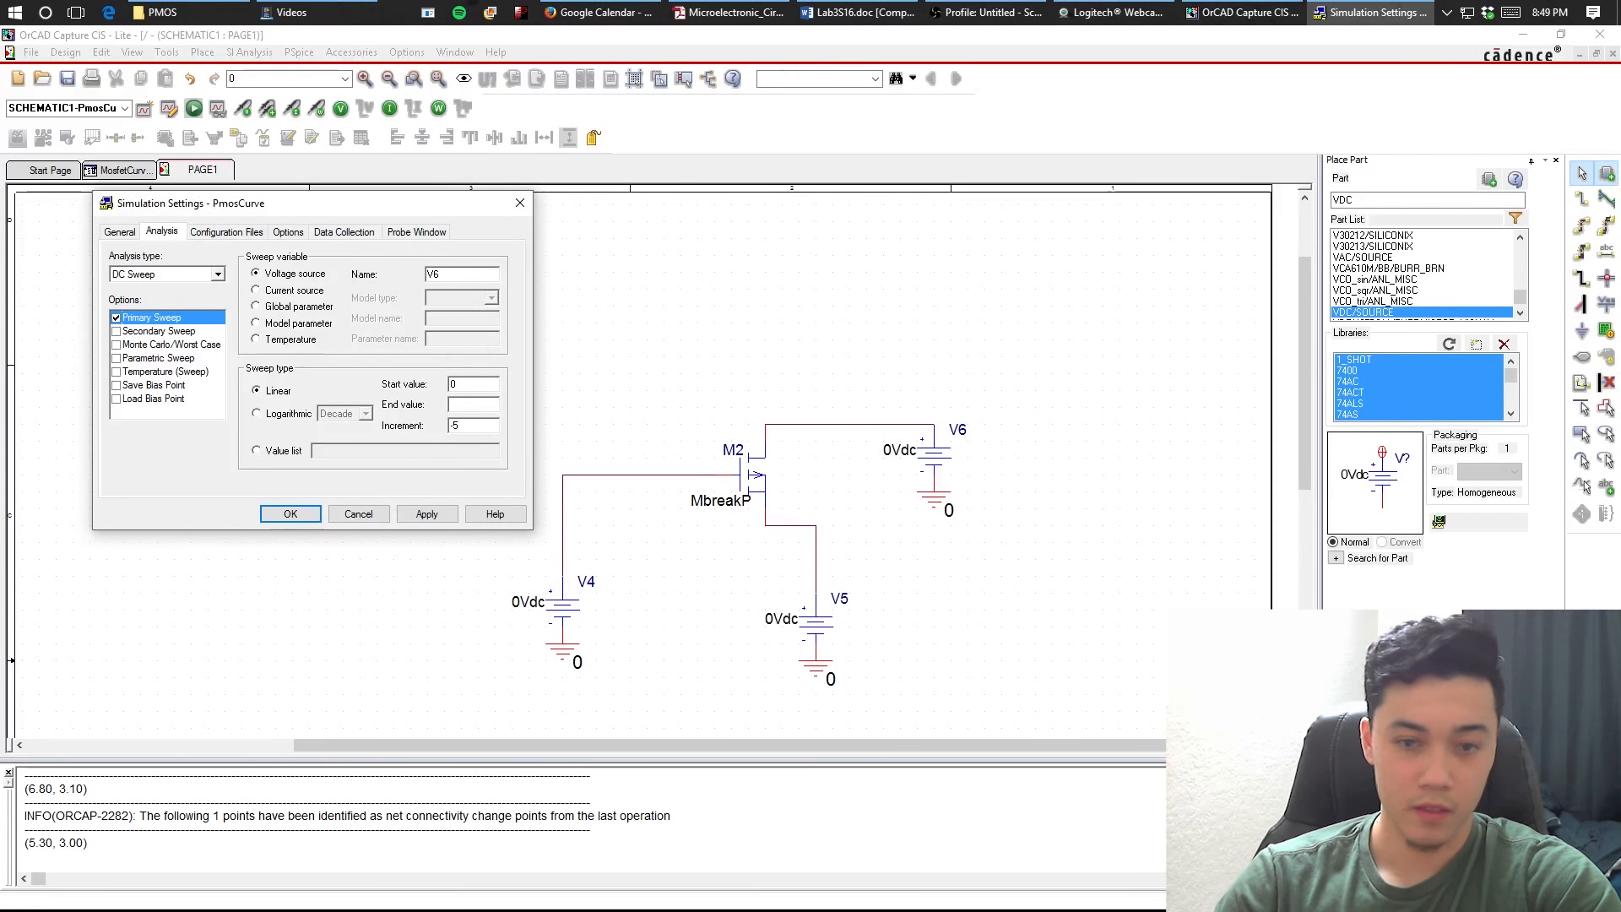
{"action": "type", "text": "10"}
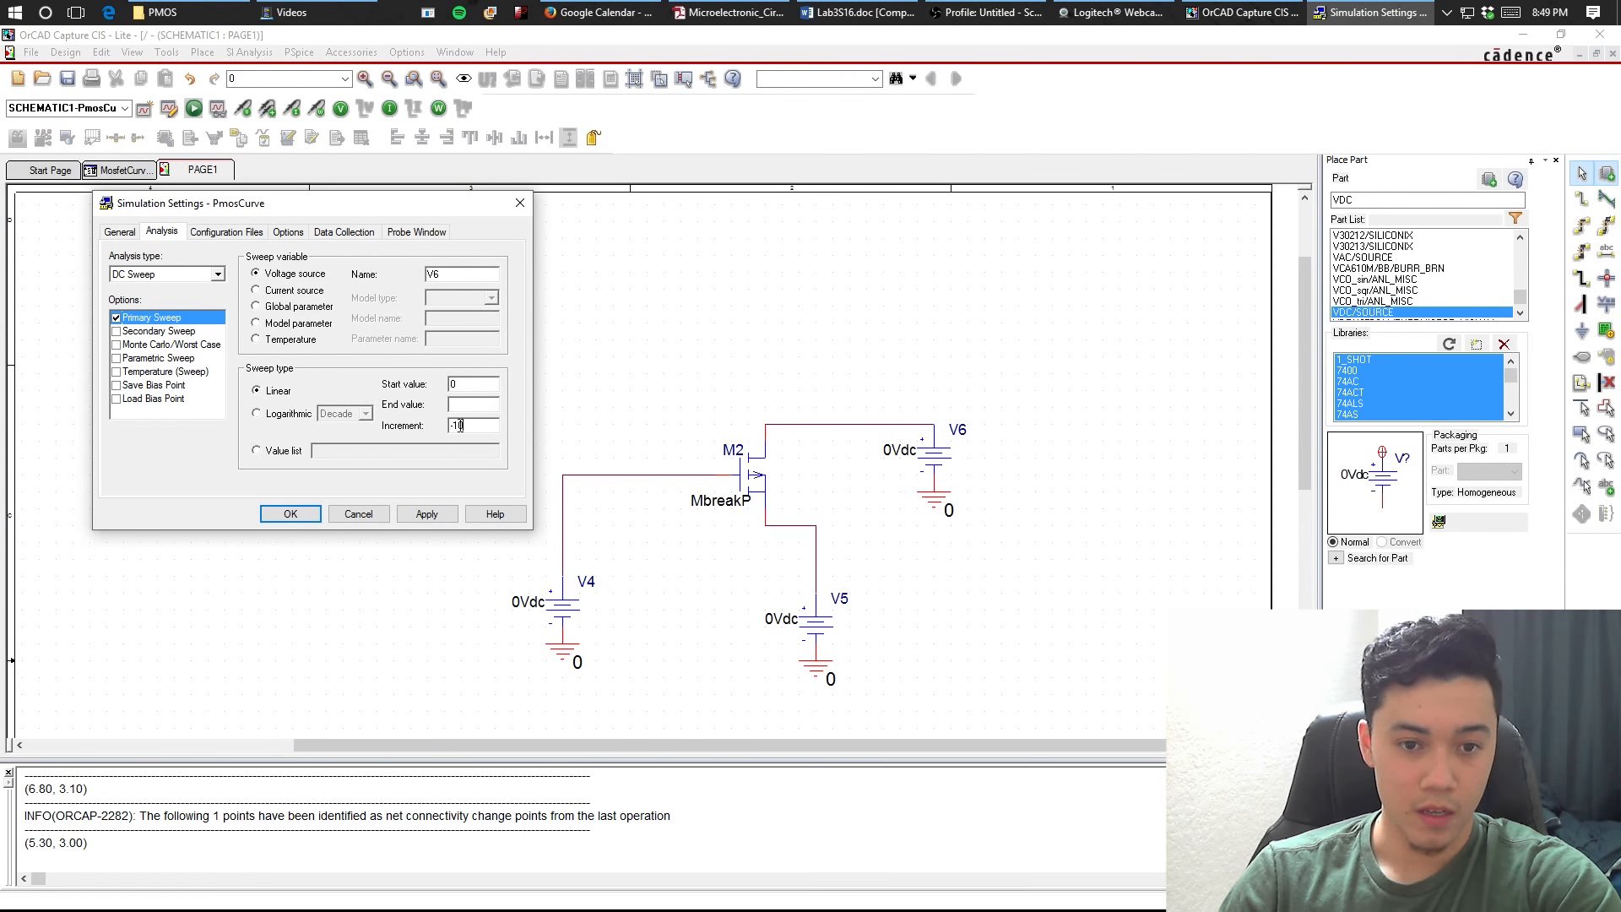
{"action": "key", "text": "BackSpace"}
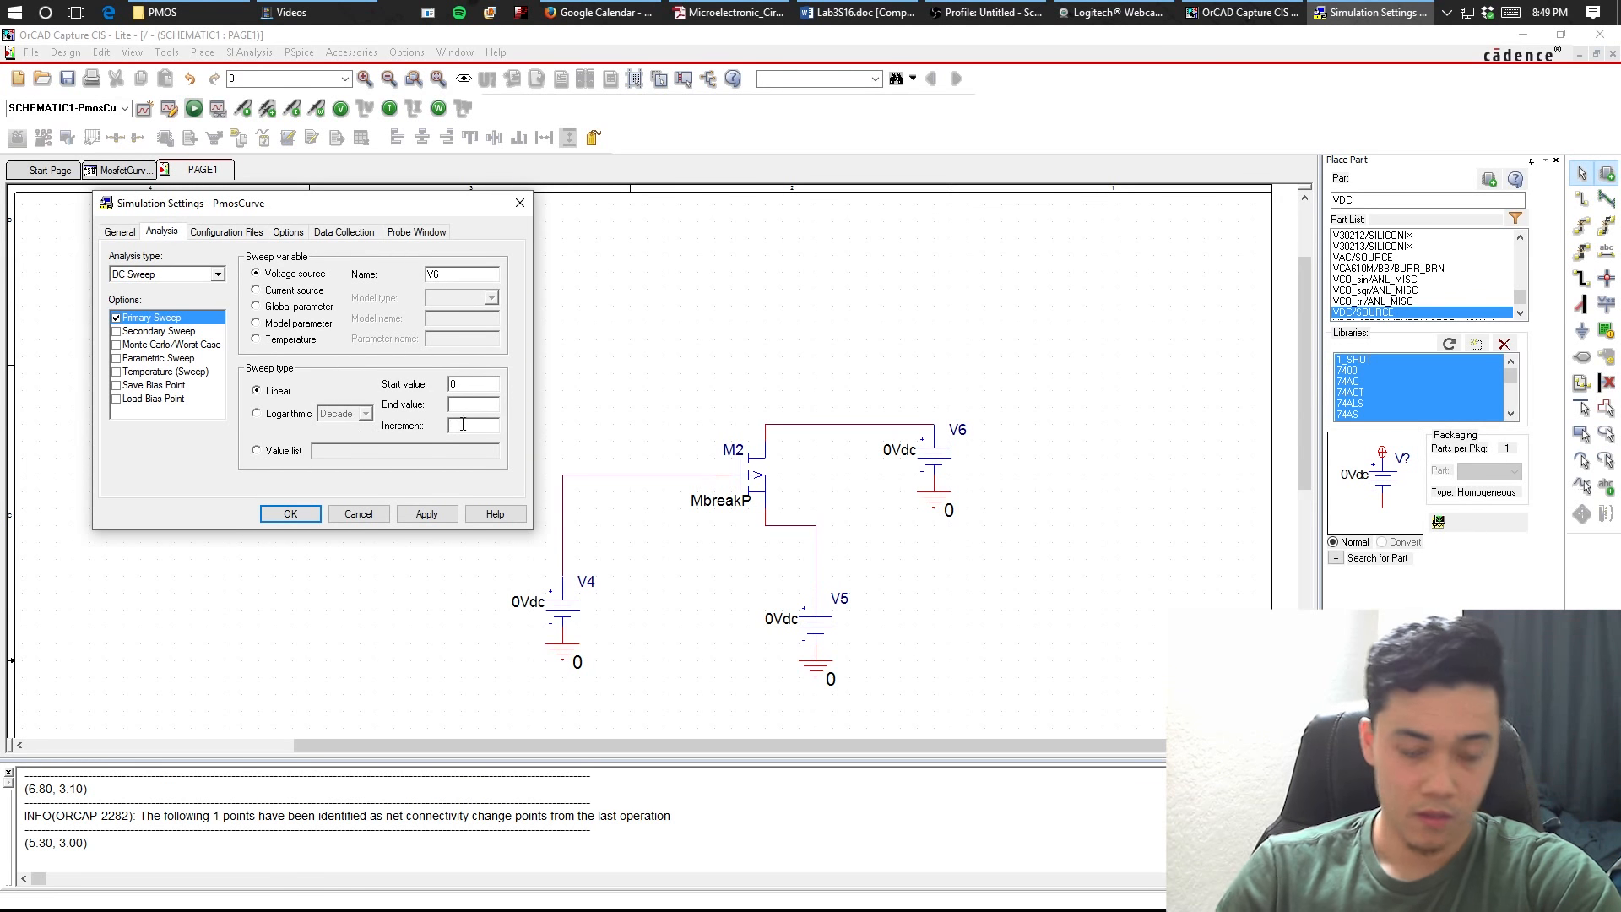
{"action": "type", "text": "-10"}
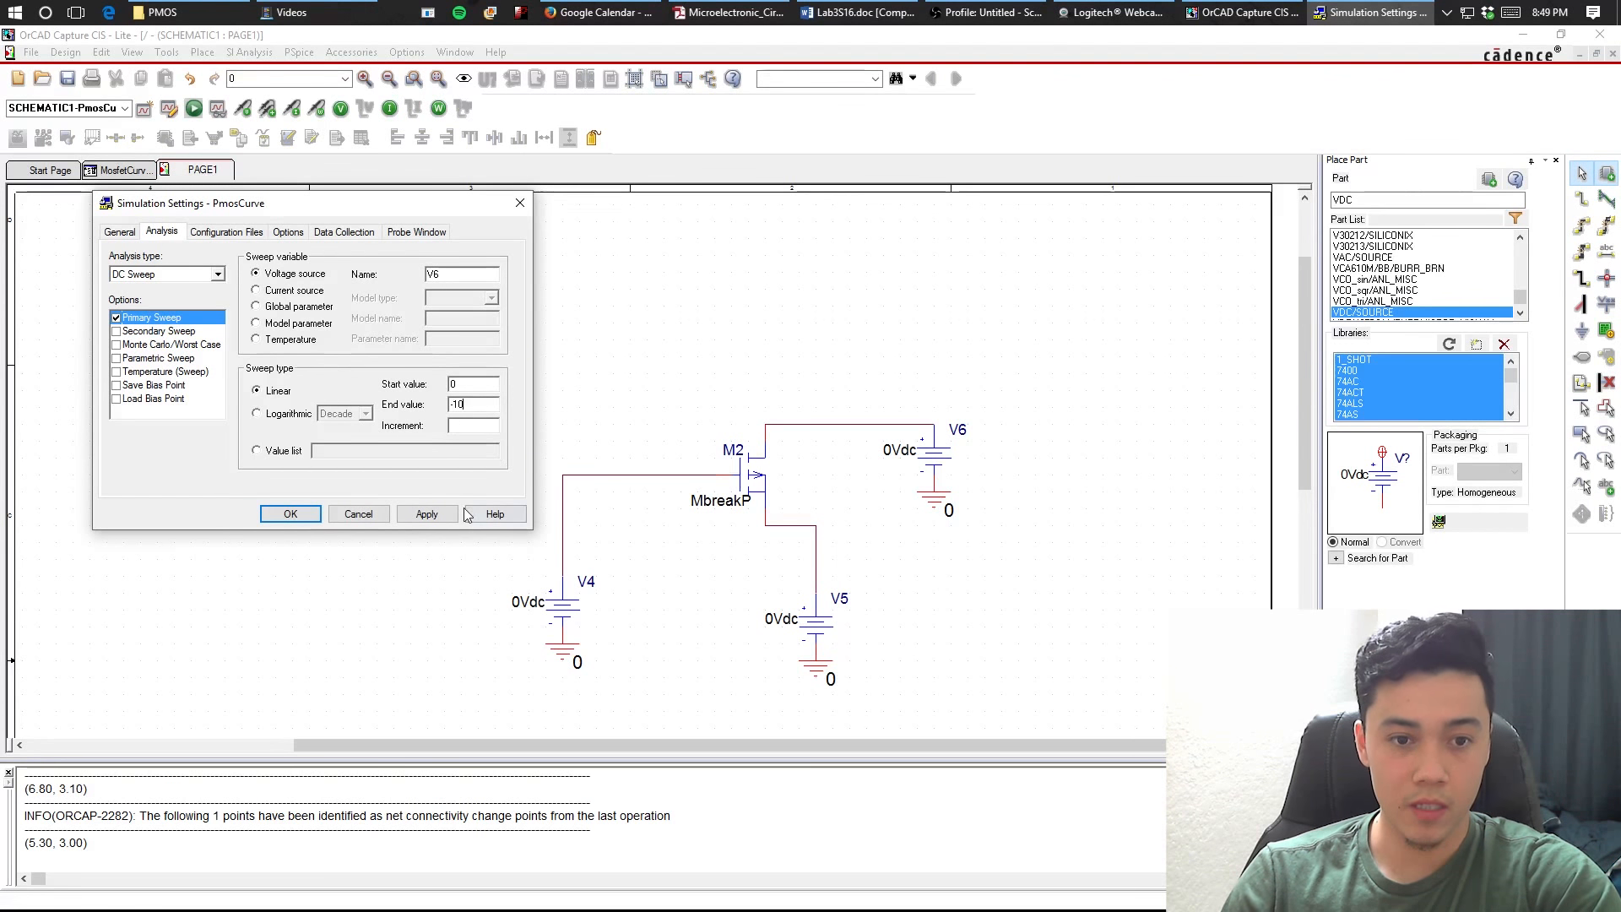
{"action": "left_click", "coordinate": [475, 427]}
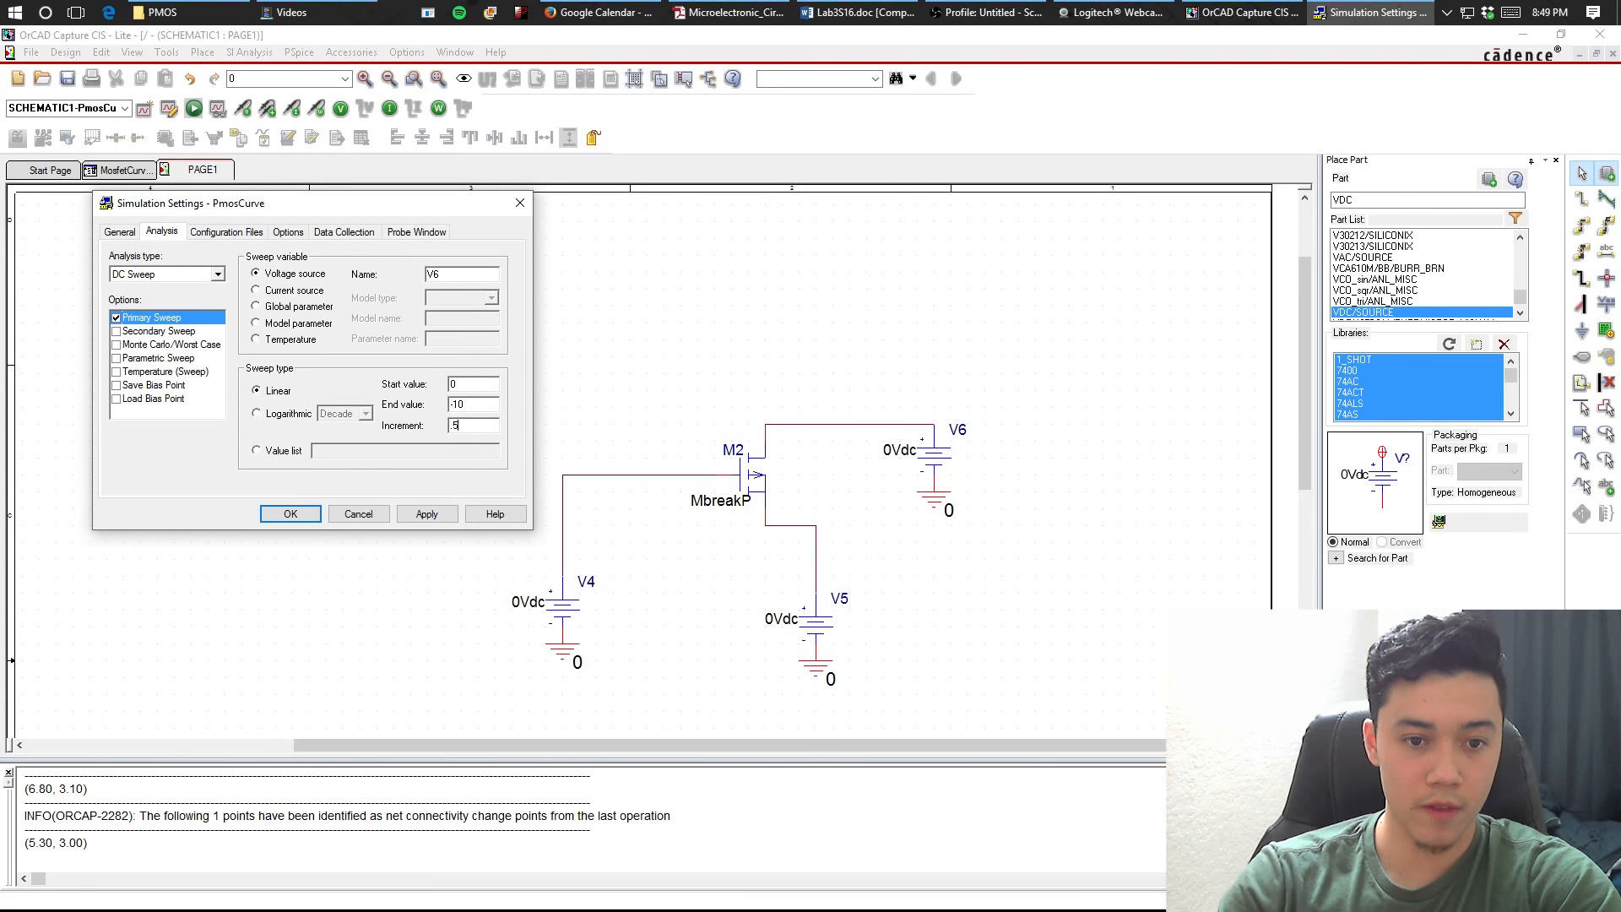
Enable a secondary linear sweep of voltage source V4 from 0 to -5 in increments of 1 and apply the simulation settings
{"action": "left_click", "coordinate": [165, 332]}
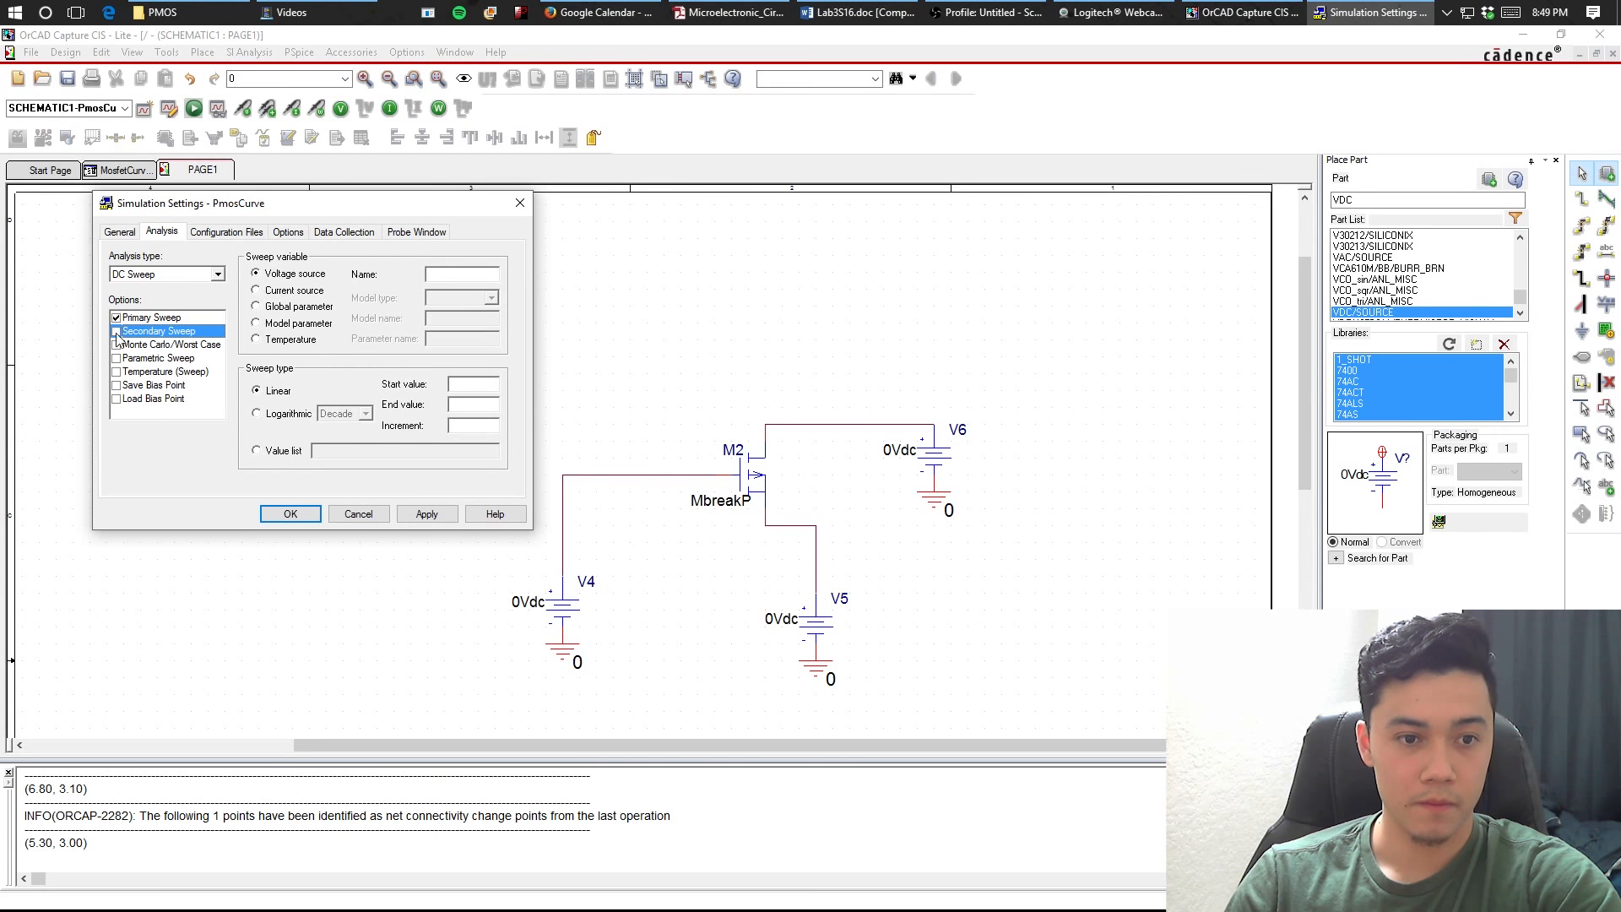
{"action": "type", "text": "V4"}
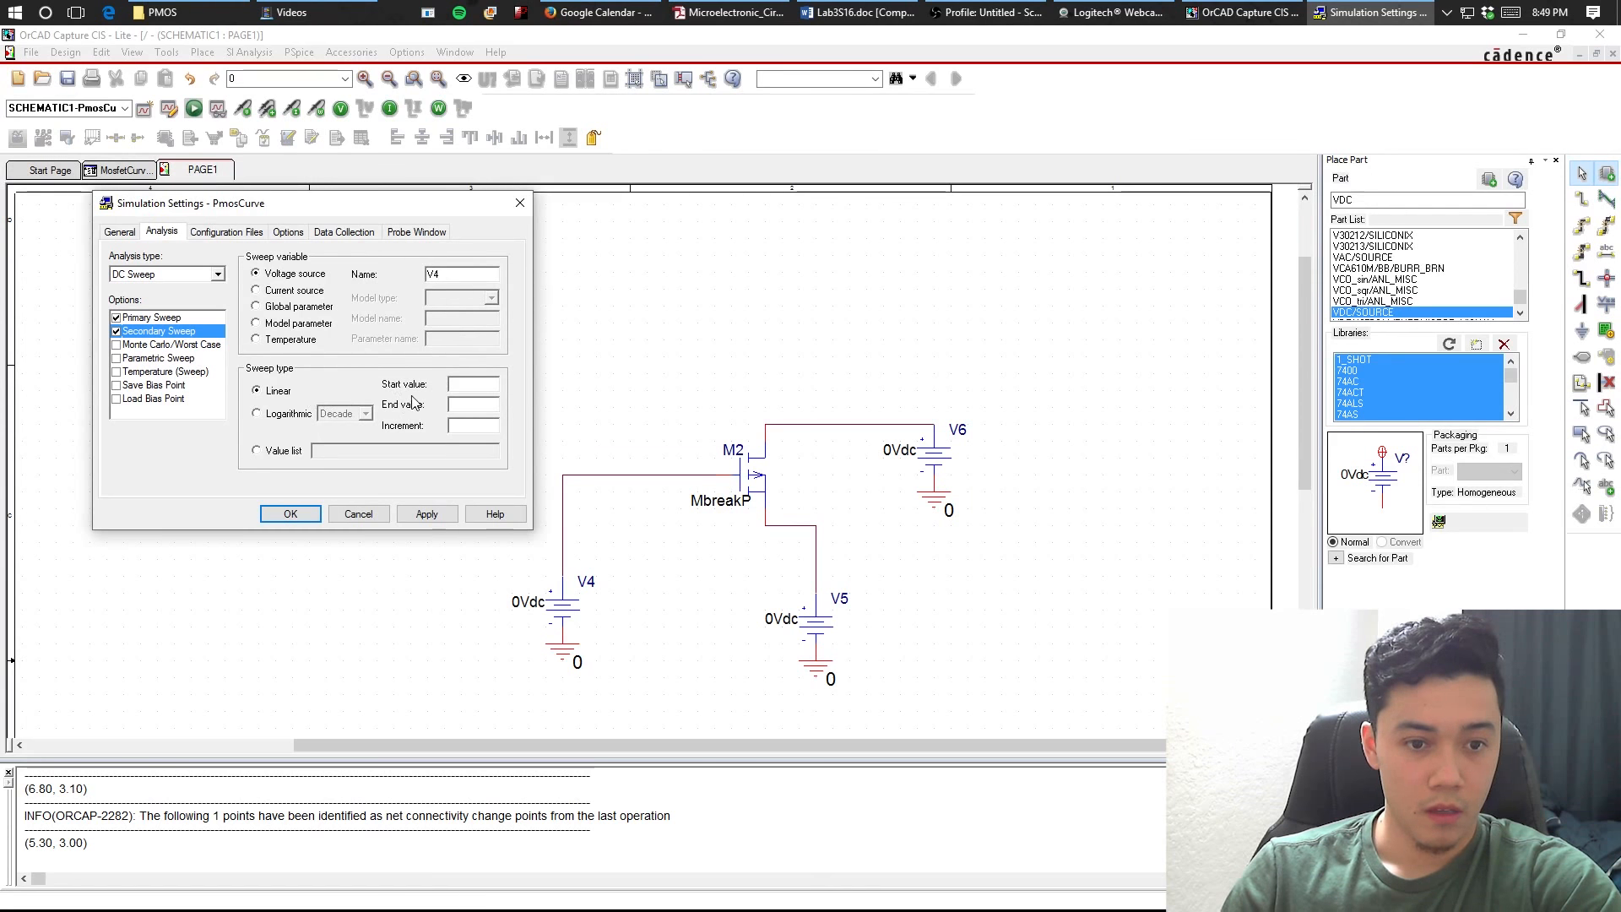
{"action": "type", "text": "0"}
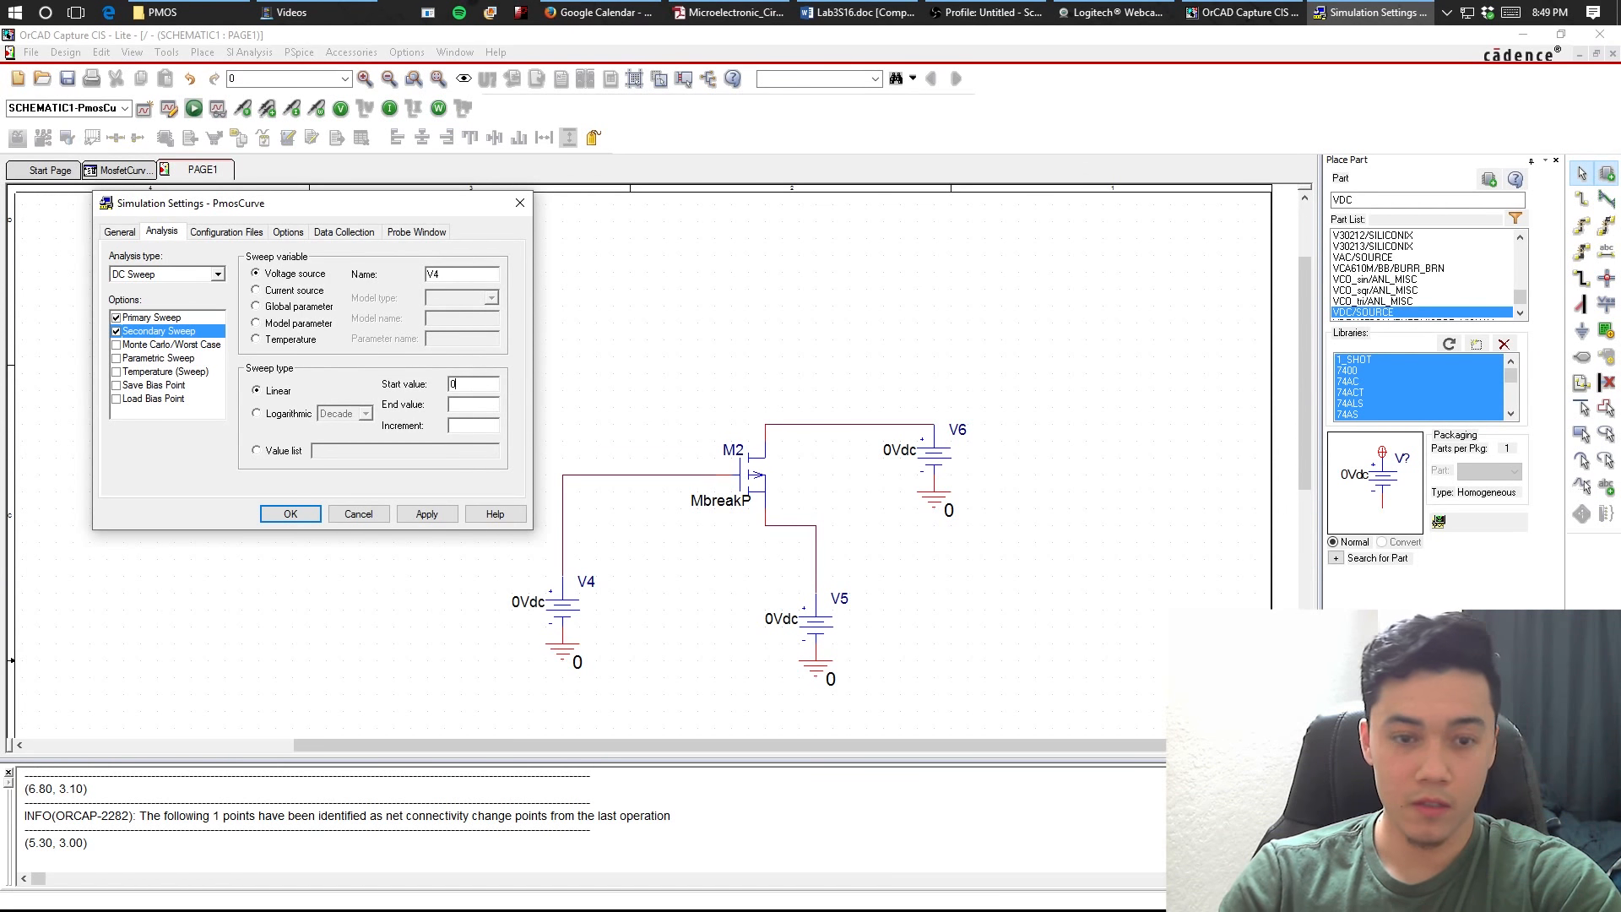
{"action": "left_click", "coordinate": [470, 404]}
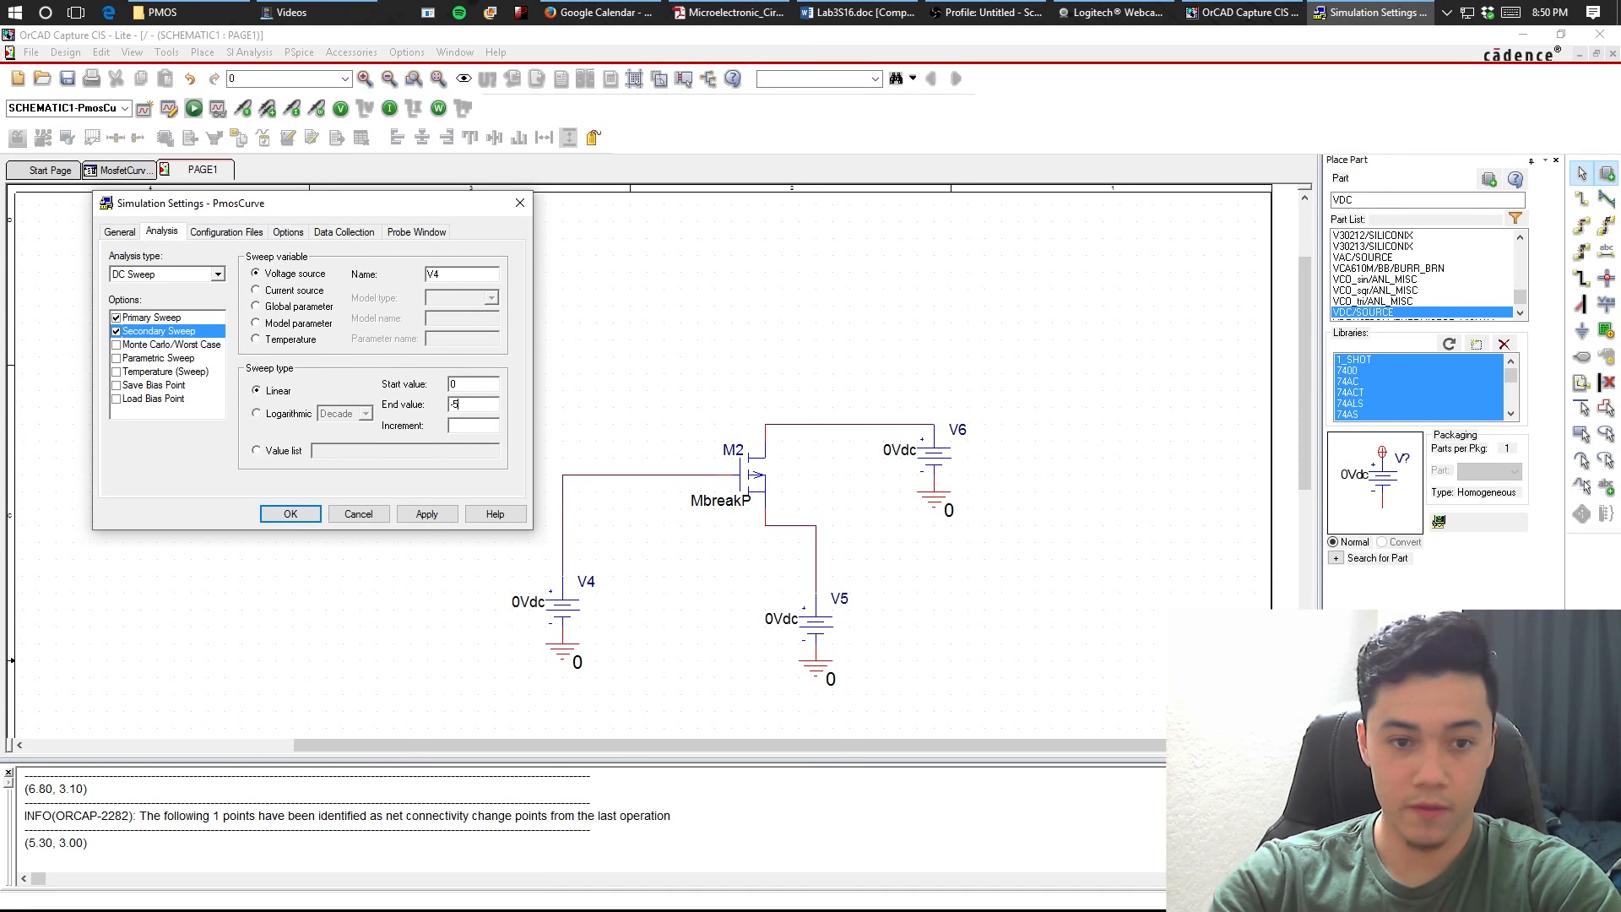
{"action": "left_click", "coordinate": [471, 429]}
{"action": "type", "text": "1"}
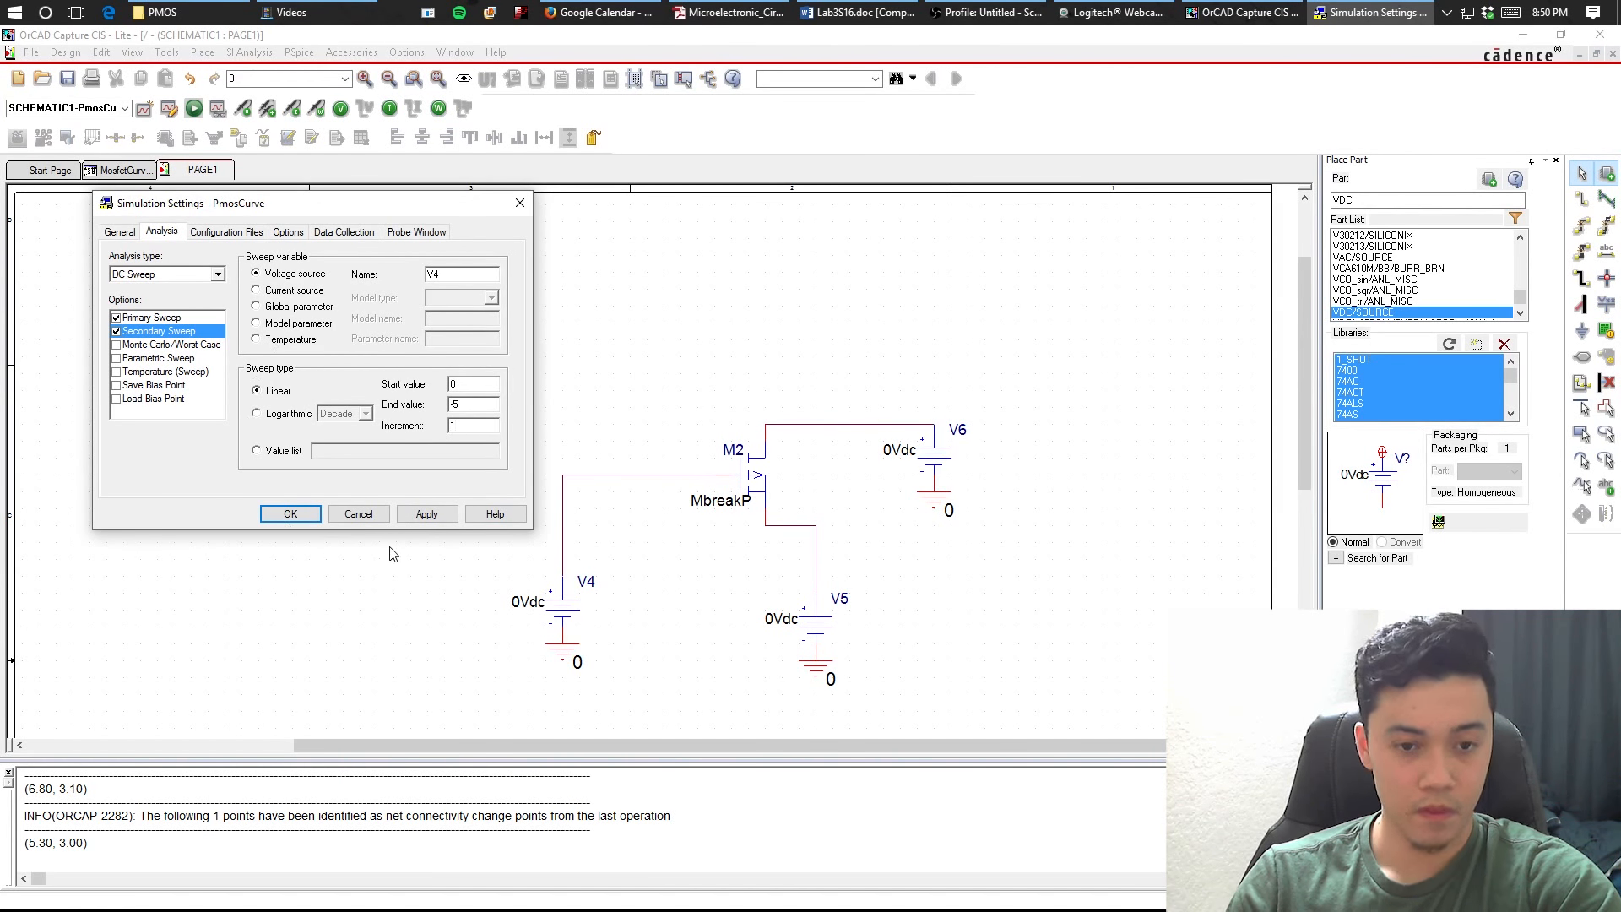
{"action": "left_click", "coordinate": [424, 517]}
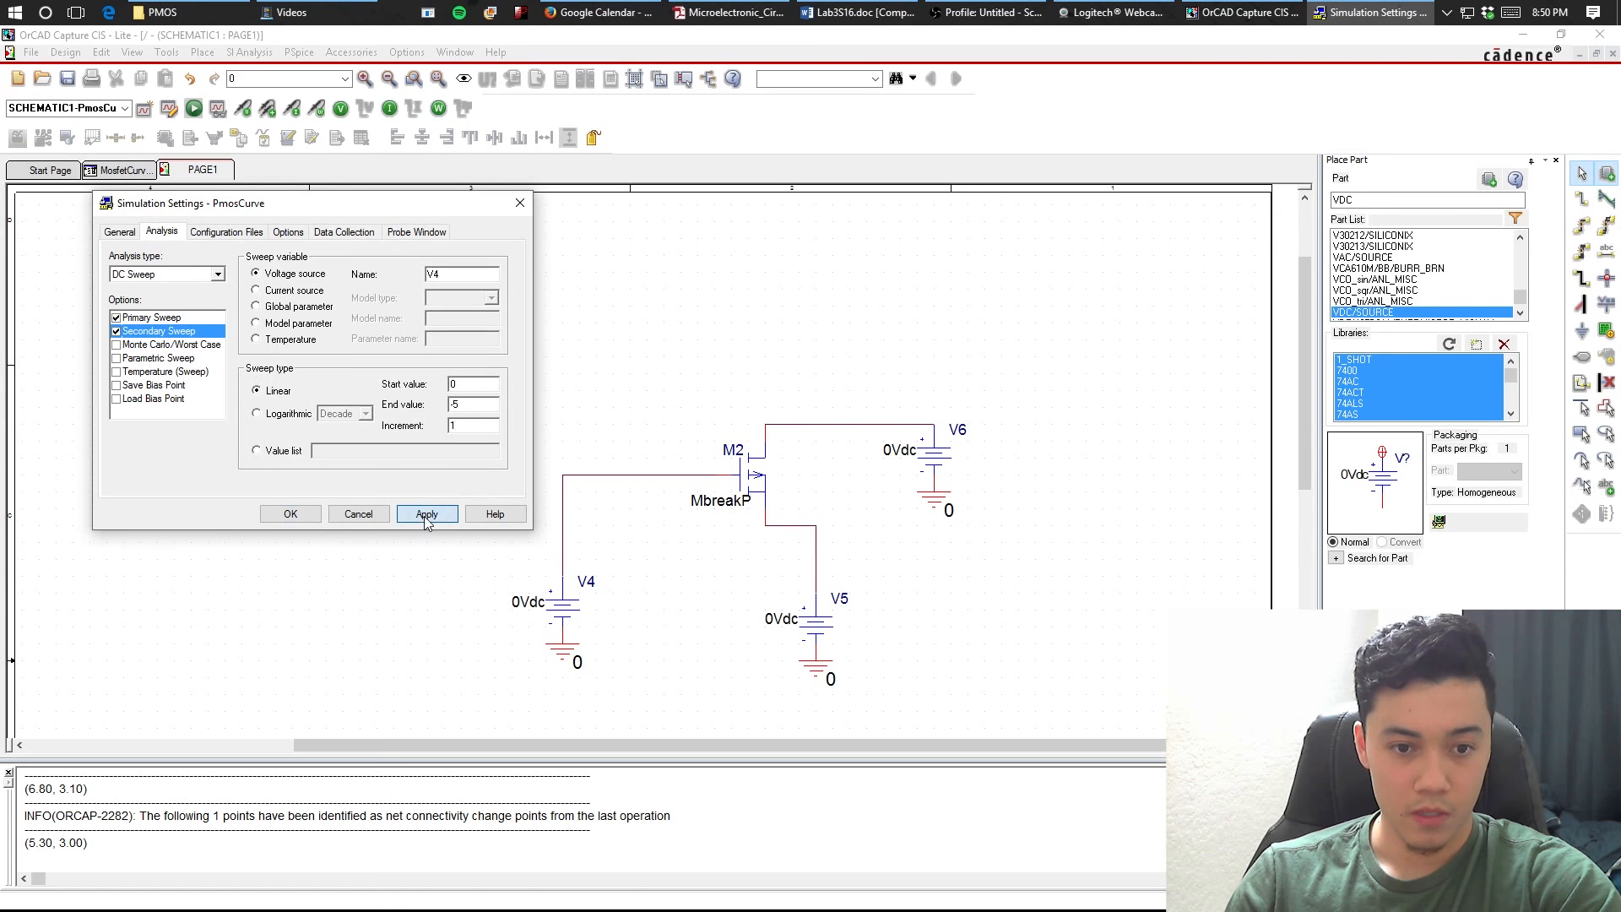
{"action": "left_click", "coordinate": [291, 516]}
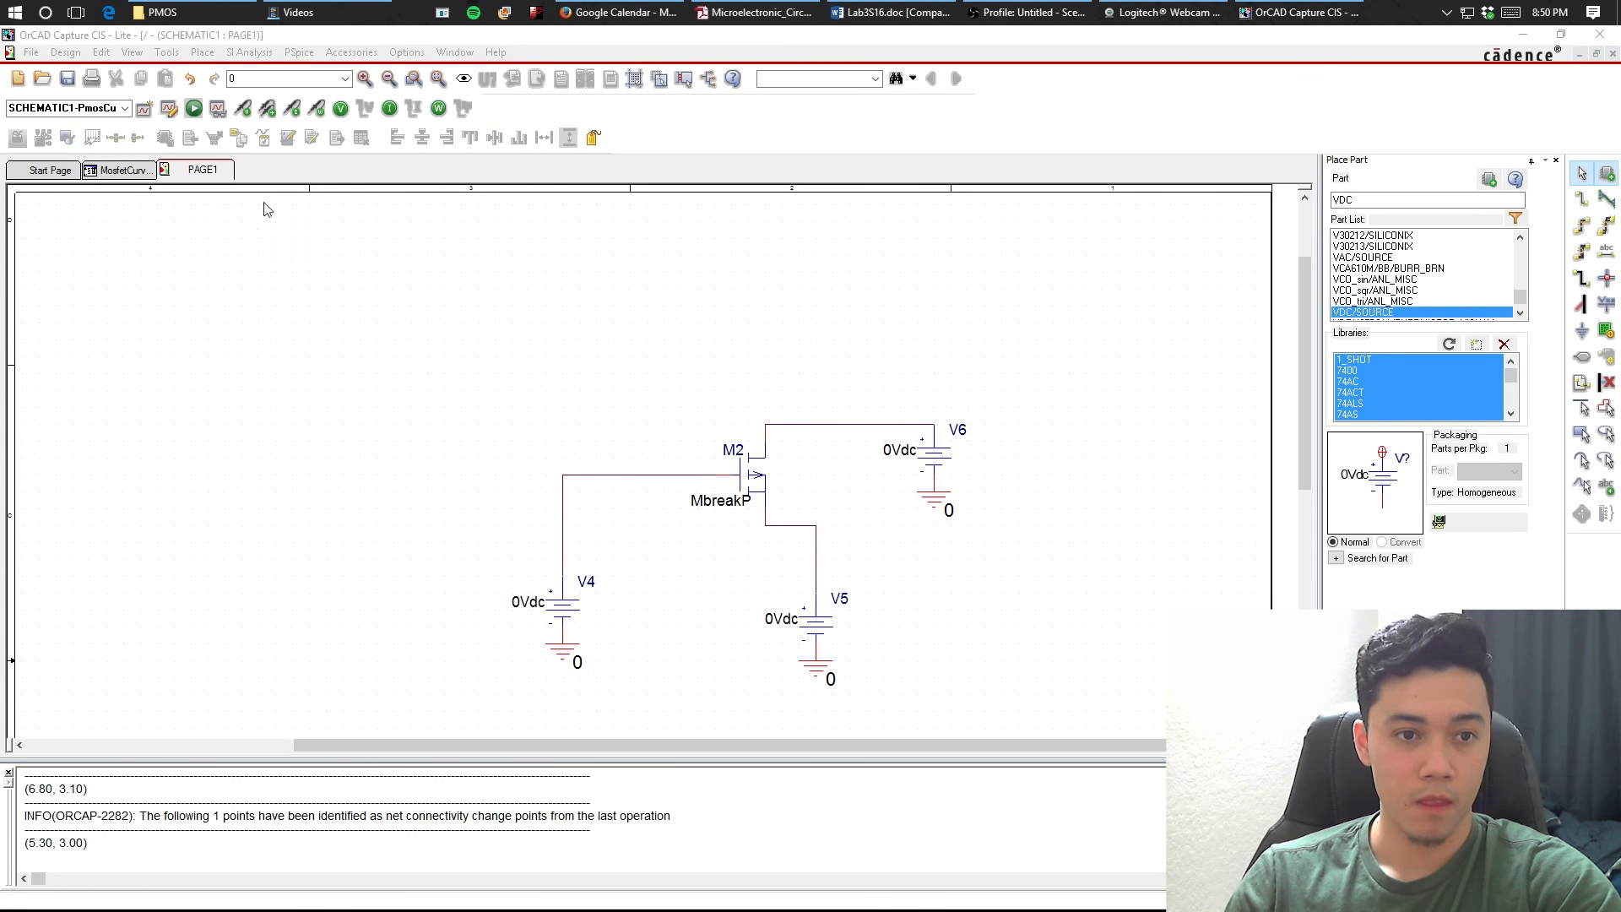
Place a current marker on the upper terminal of PMOS M2
{"action": "left_click", "coordinate": [292, 108]}
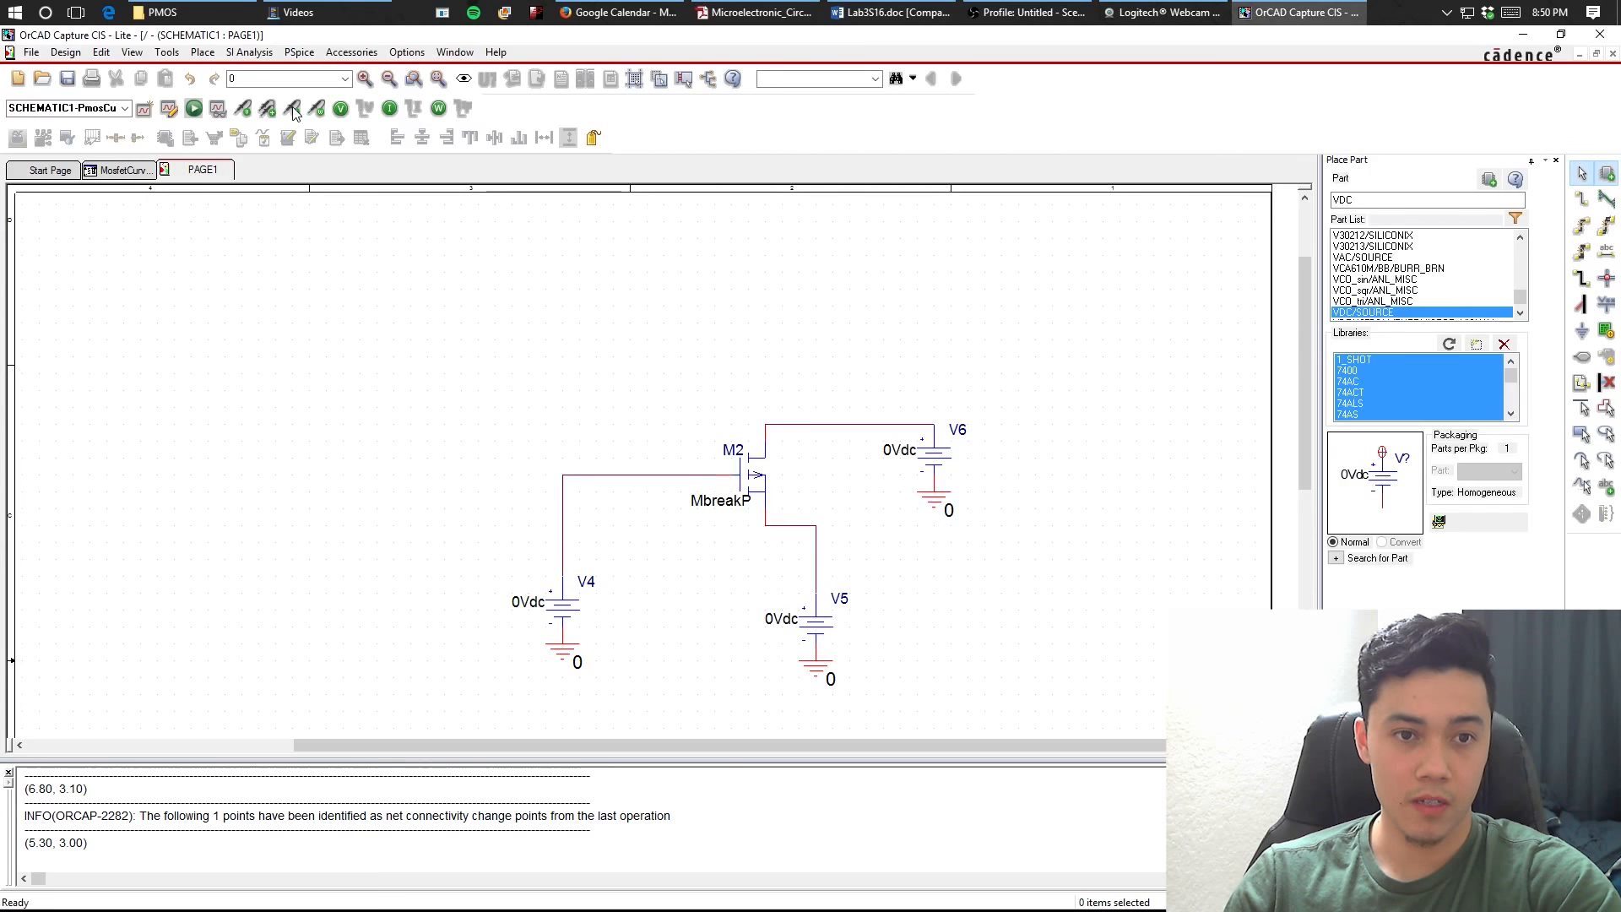
{"action": "left_click", "coordinate": [770, 431]}
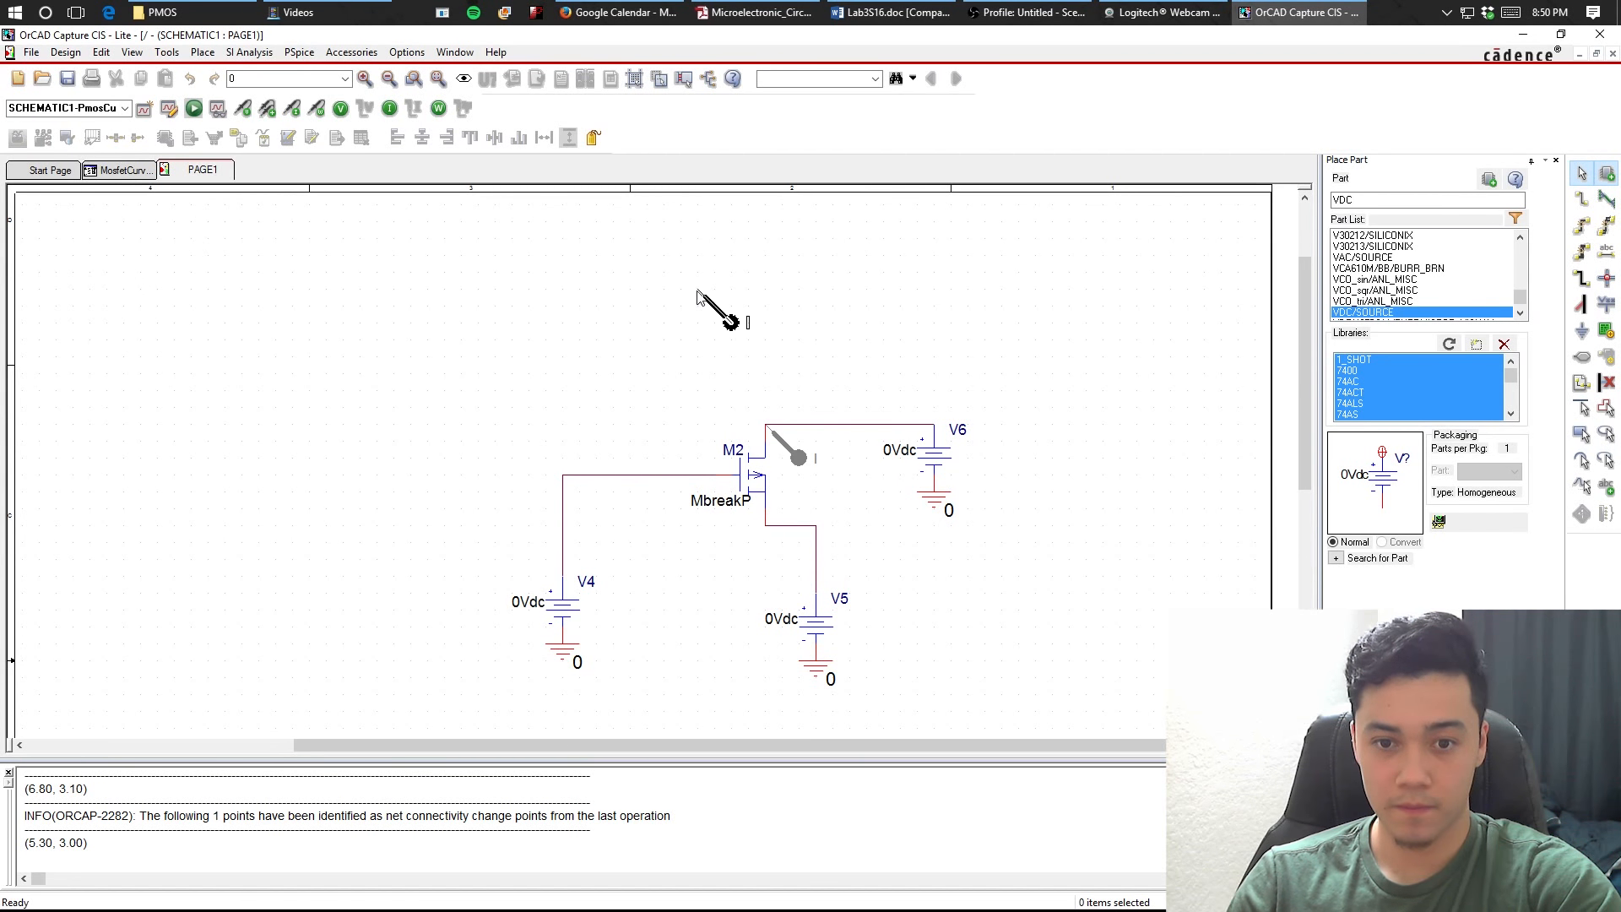
{"action": "key", "text": "Escape"}
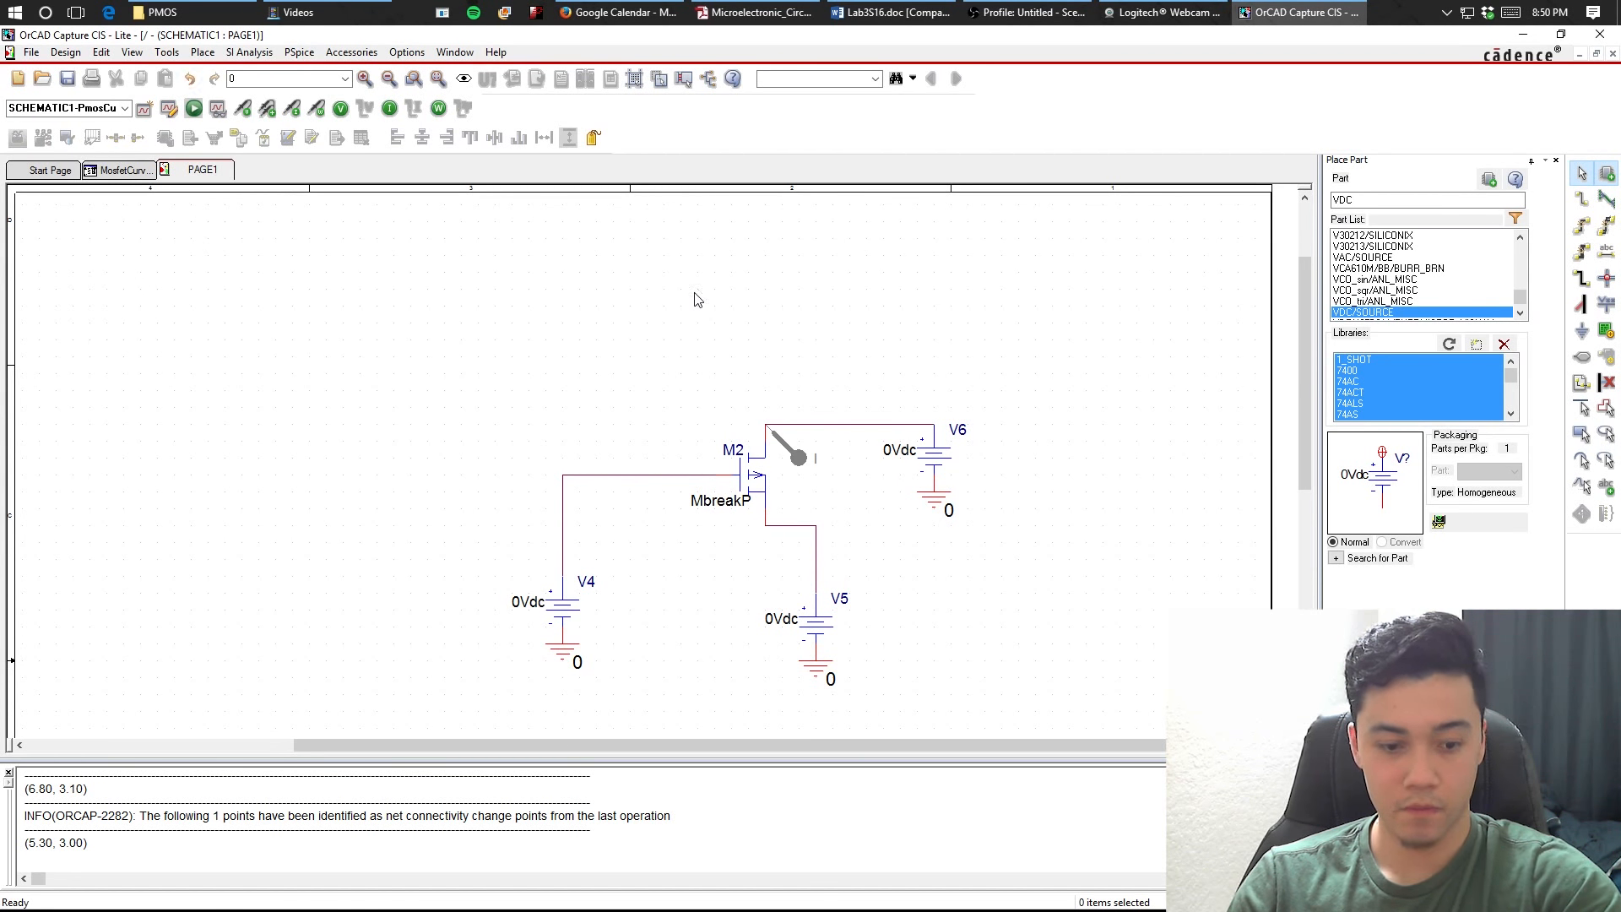
Run the PmosCurve simulation and plot M2's drain current against V6
{"action": "left_click", "coordinate": [194, 108]}
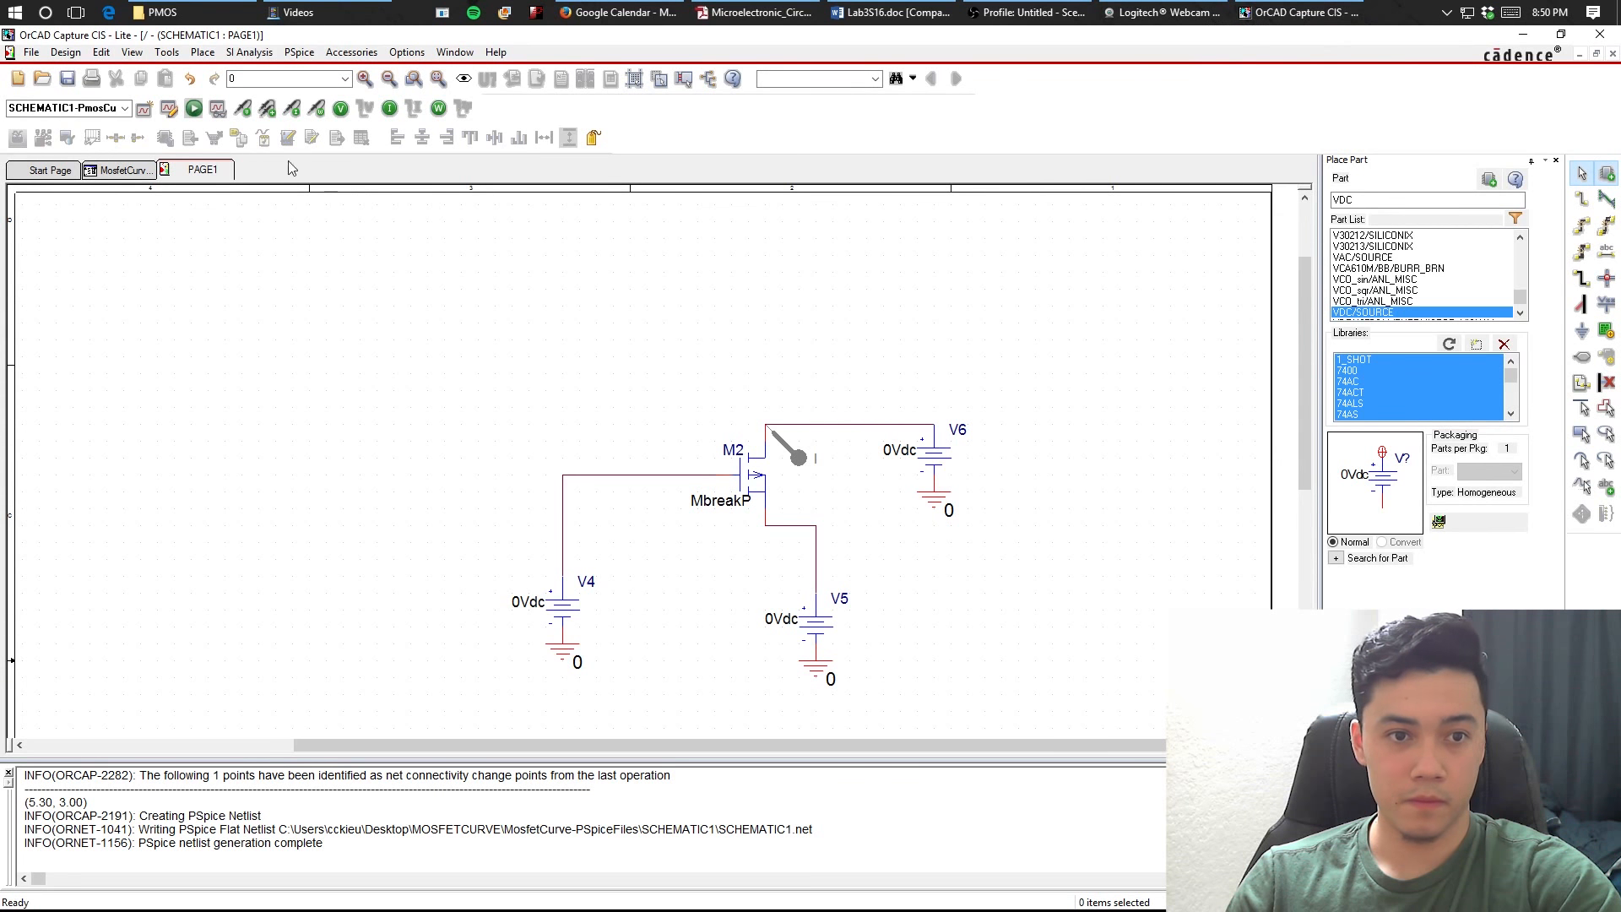
{"action": "left_click", "coordinate": [218, 108]}
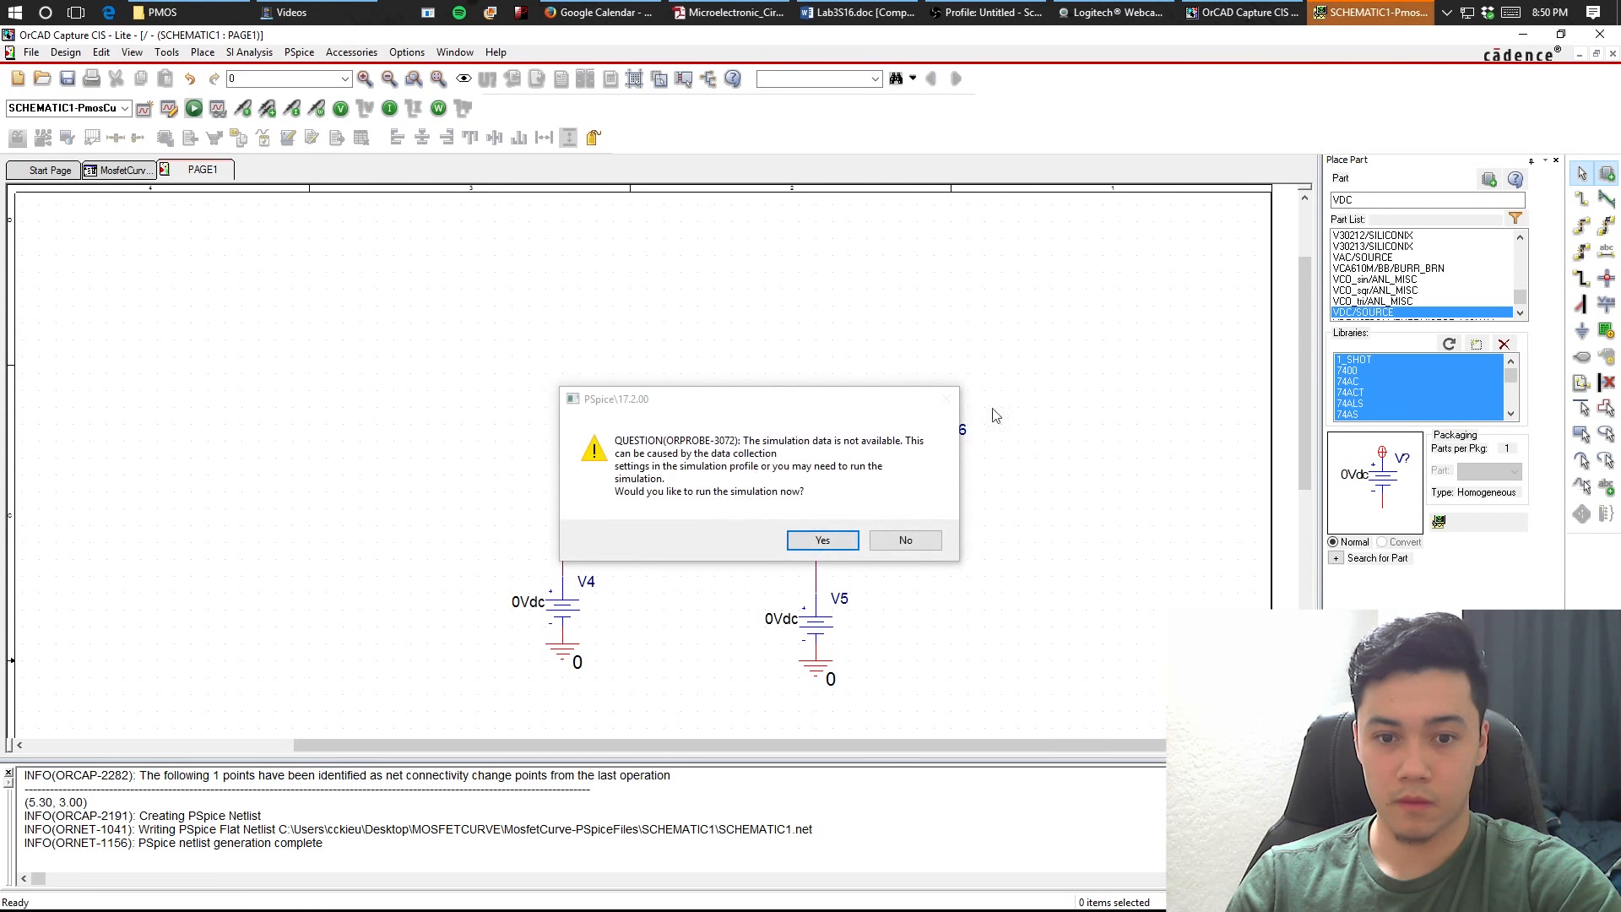
{"action": "left_click", "coordinate": [823, 541]}
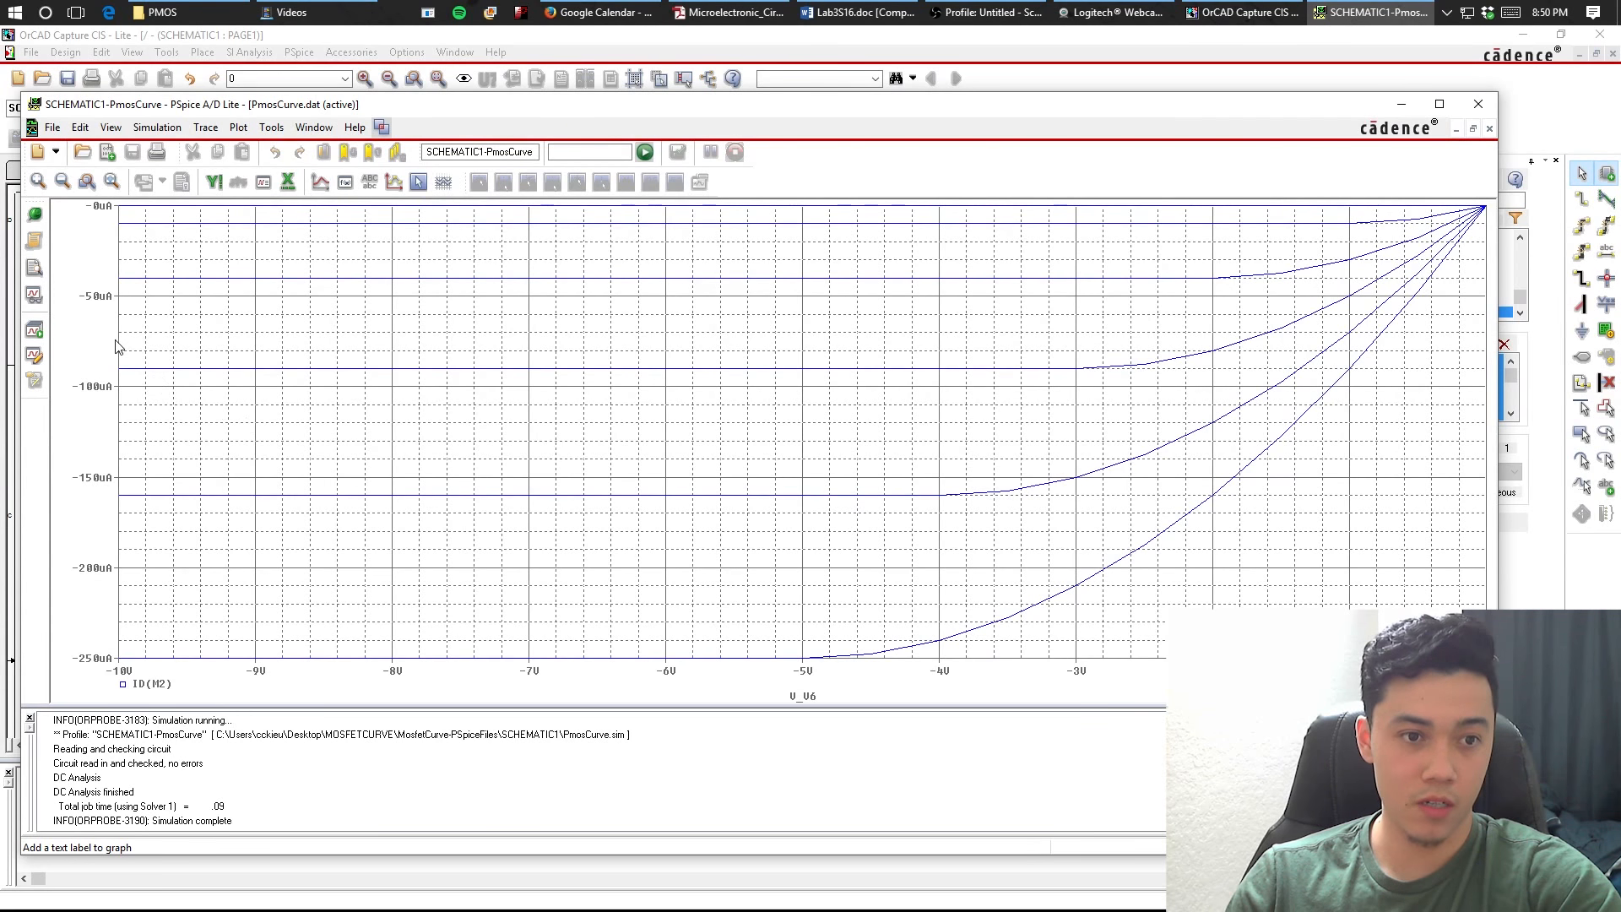
Review the primary and secondary sweep settings of PmosCurve from the plot window and close them without changes
{"action": "left_click", "coordinate": [34, 355]}
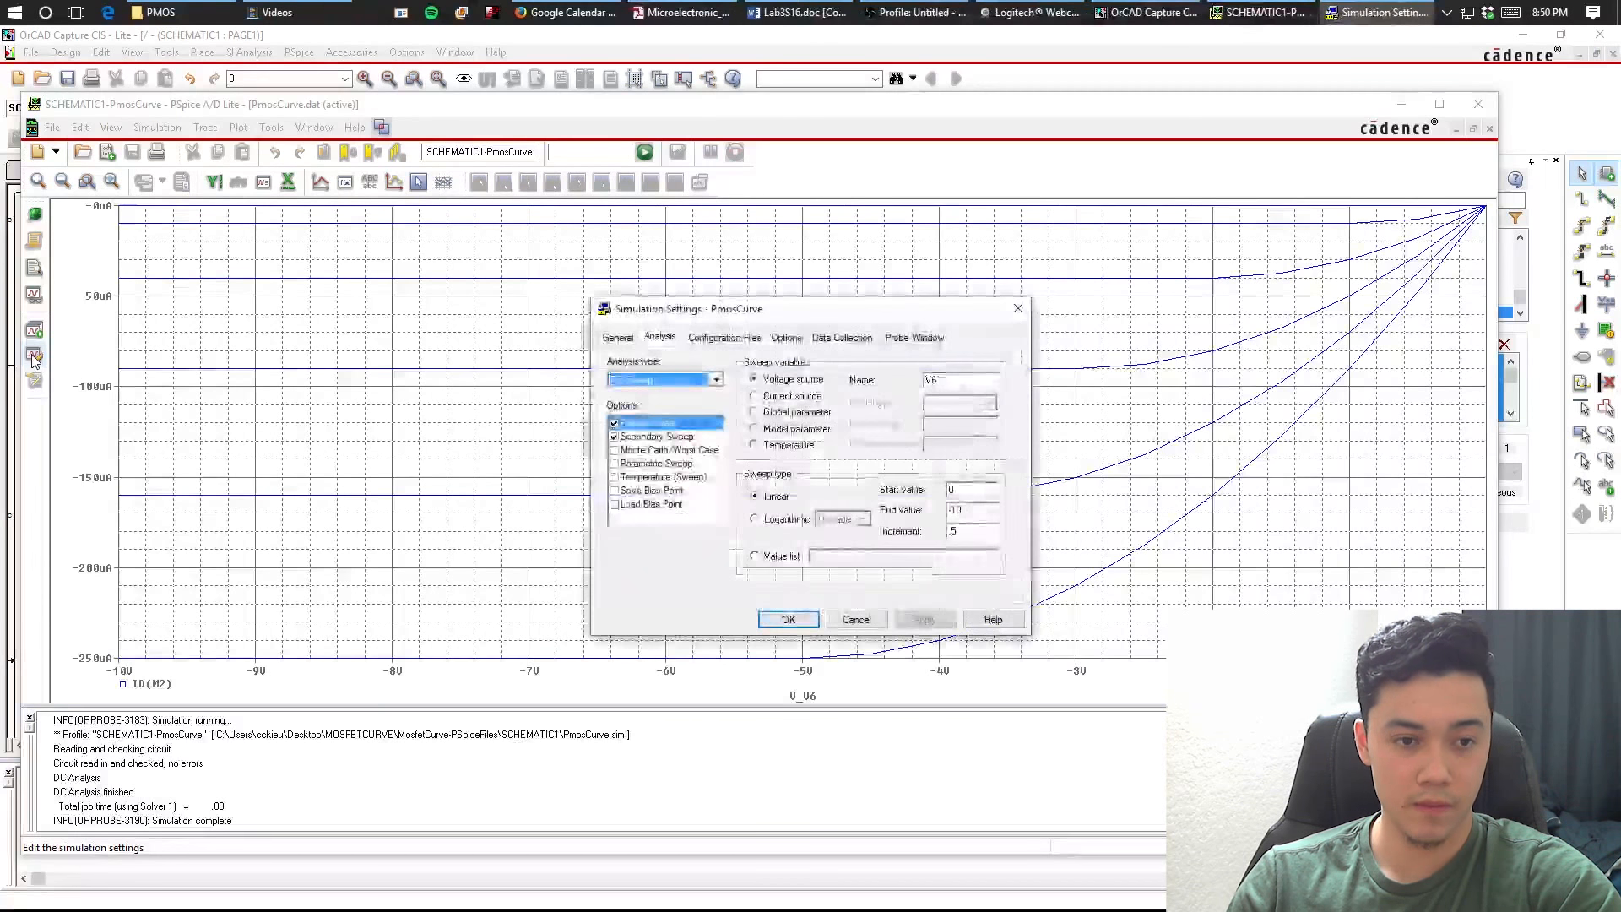
{"action": "left_click_drag", "start_coordinate": [820, 311], "coordinate": [785, 296]}
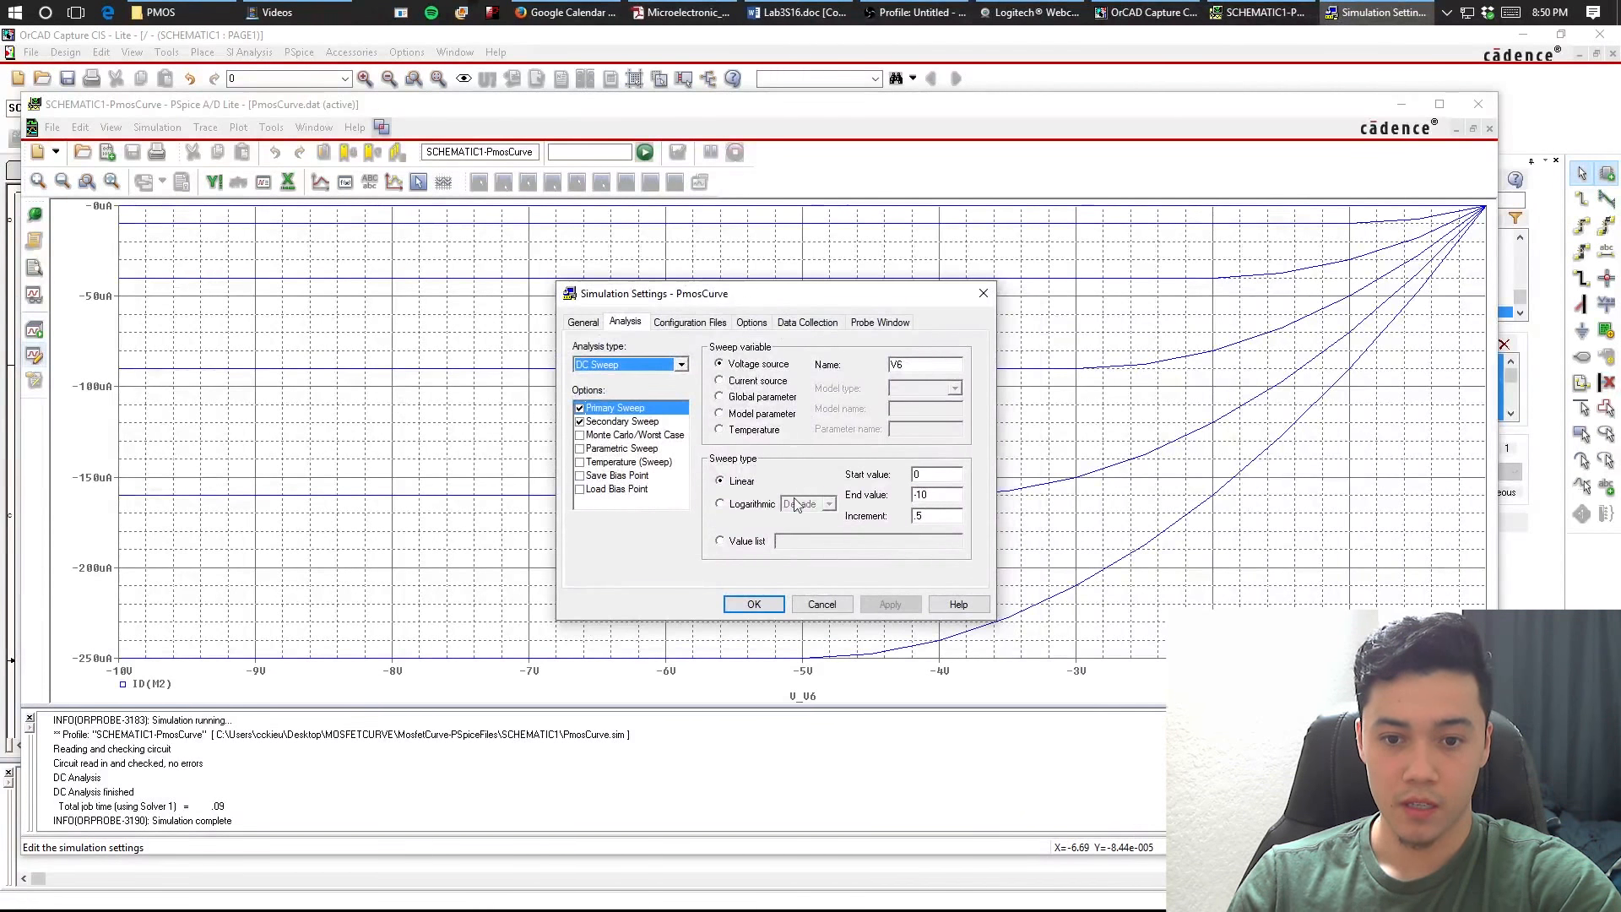
{"action": "left_click", "coordinate": [650, 422]}
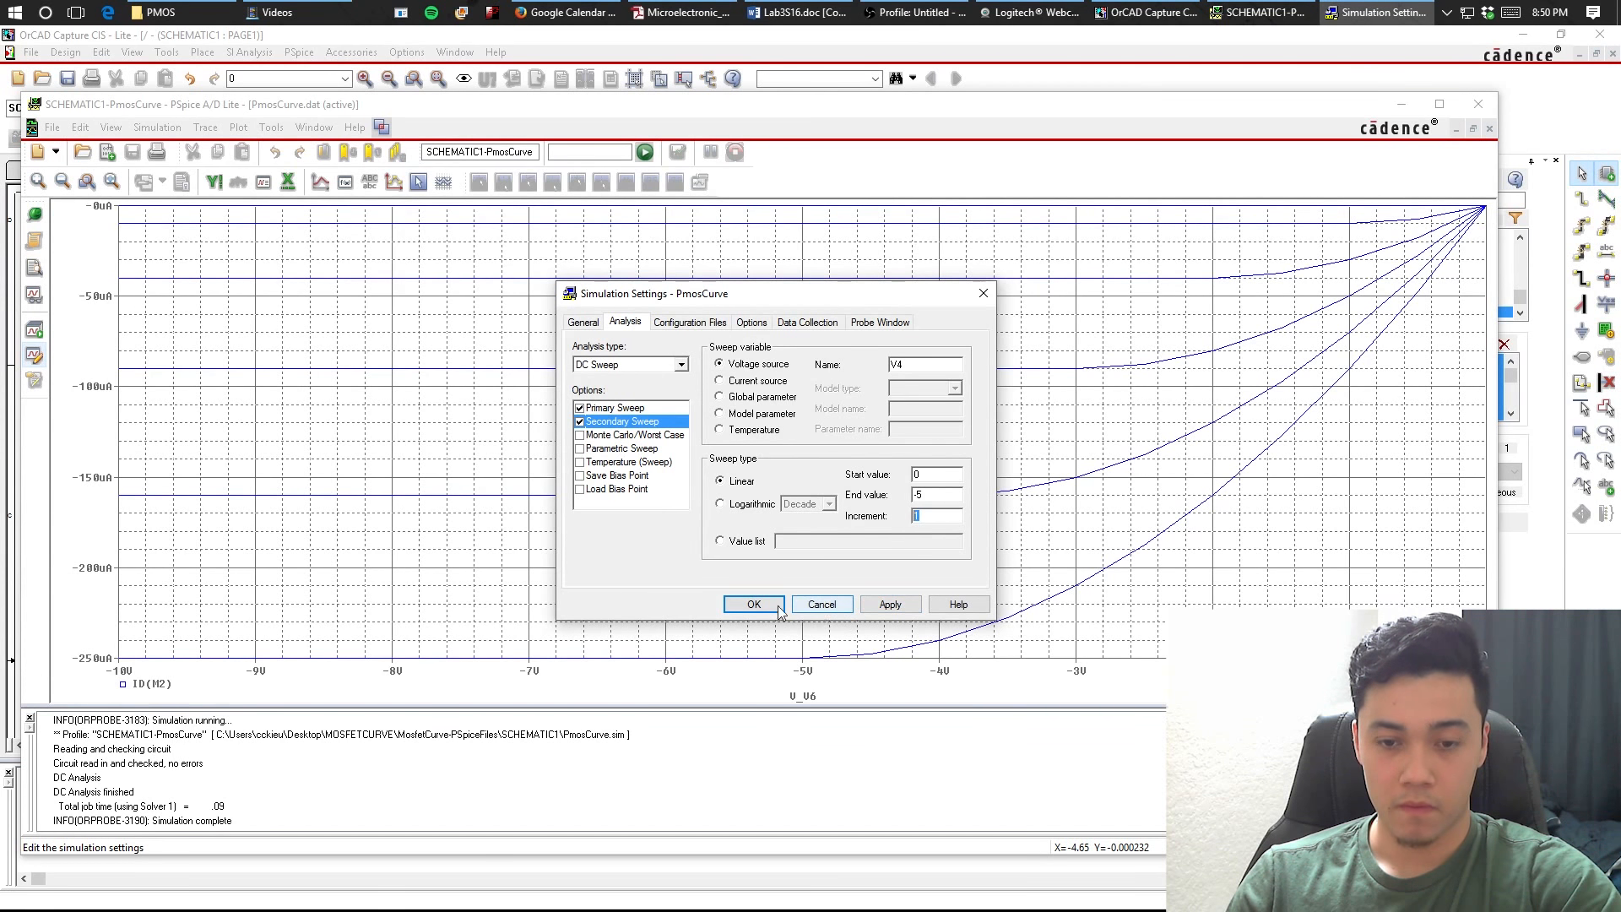
{"action": "left_click", "coordinate": [808, 609]}
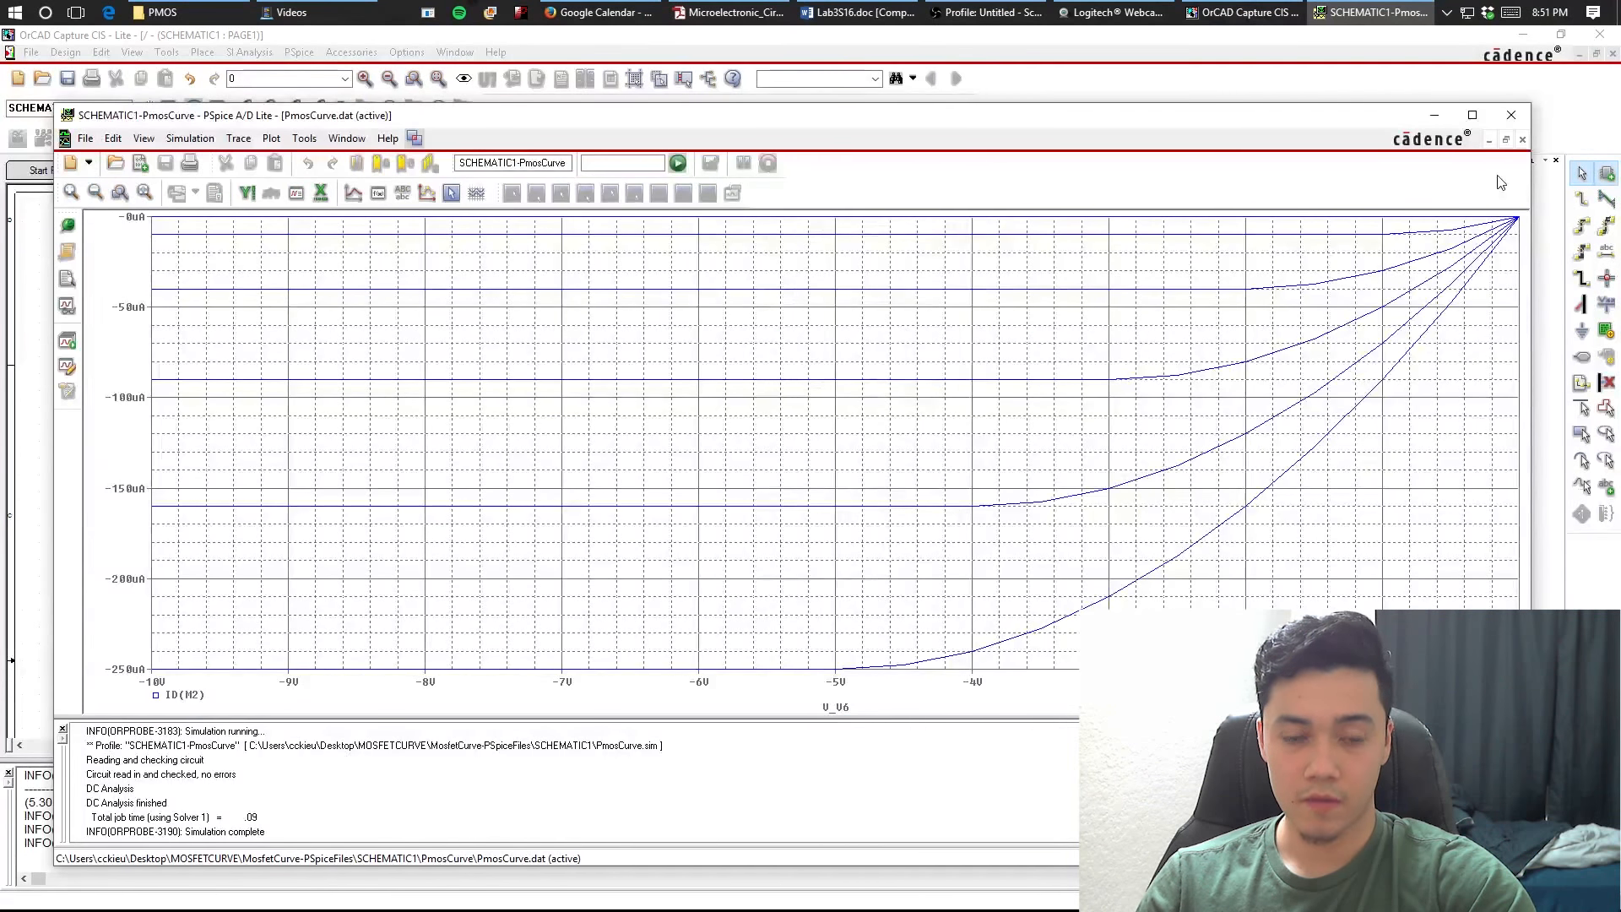